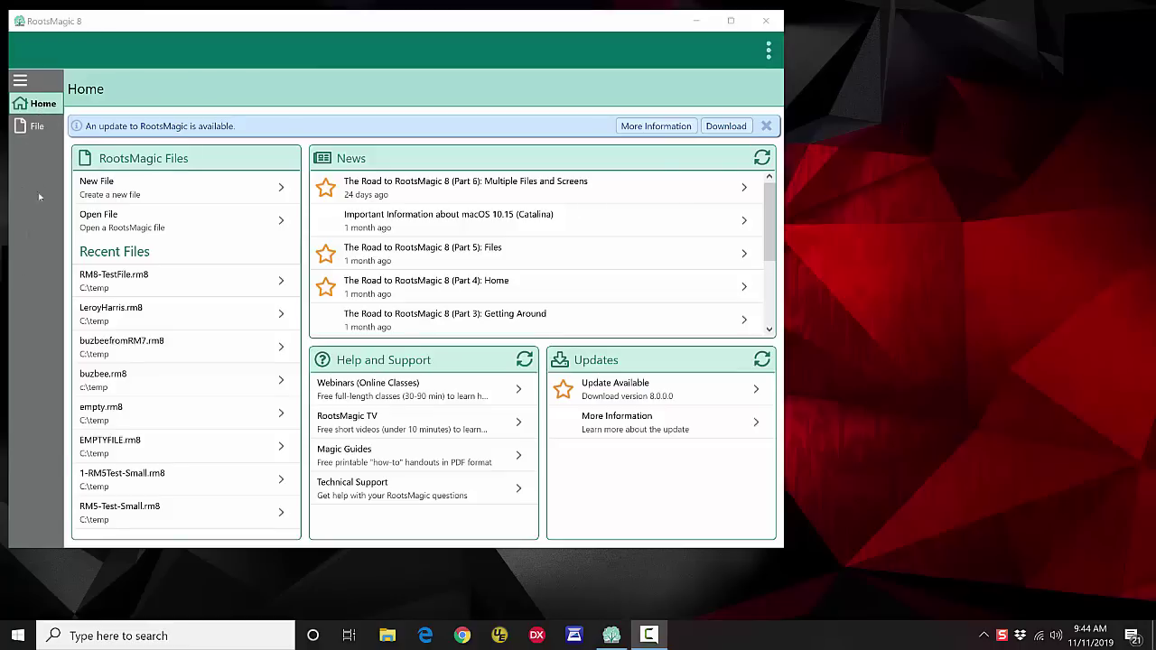
- Check the options for creating and opening files, and open the recent family file listed just below RM8-TestFile.rm8
{"action": "left_click", "coordinate": [37, 131]}
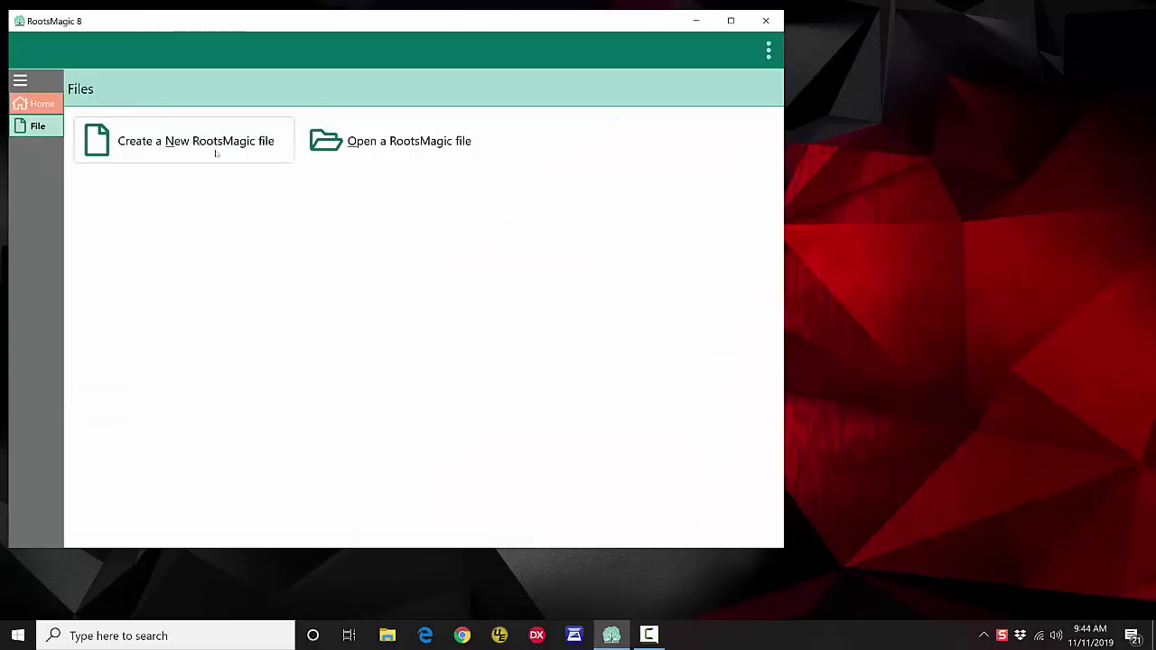
{"action": "left_click", "coordinate": [34, 106]}
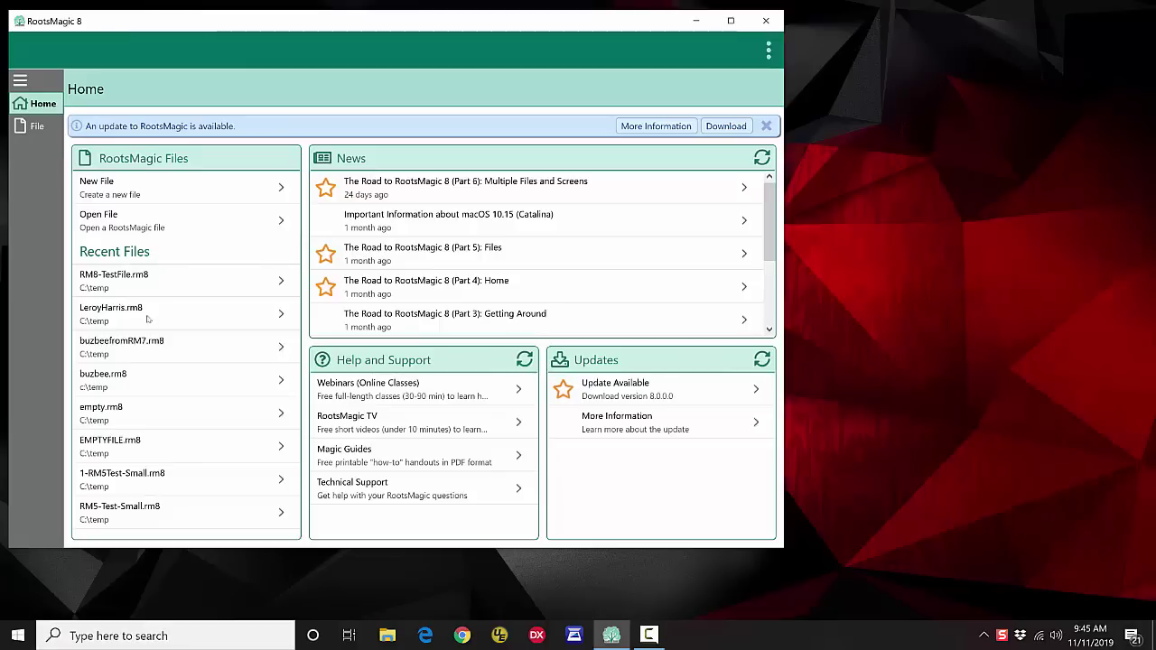
{"action": "left_click", "coordinate": [118, 316]}
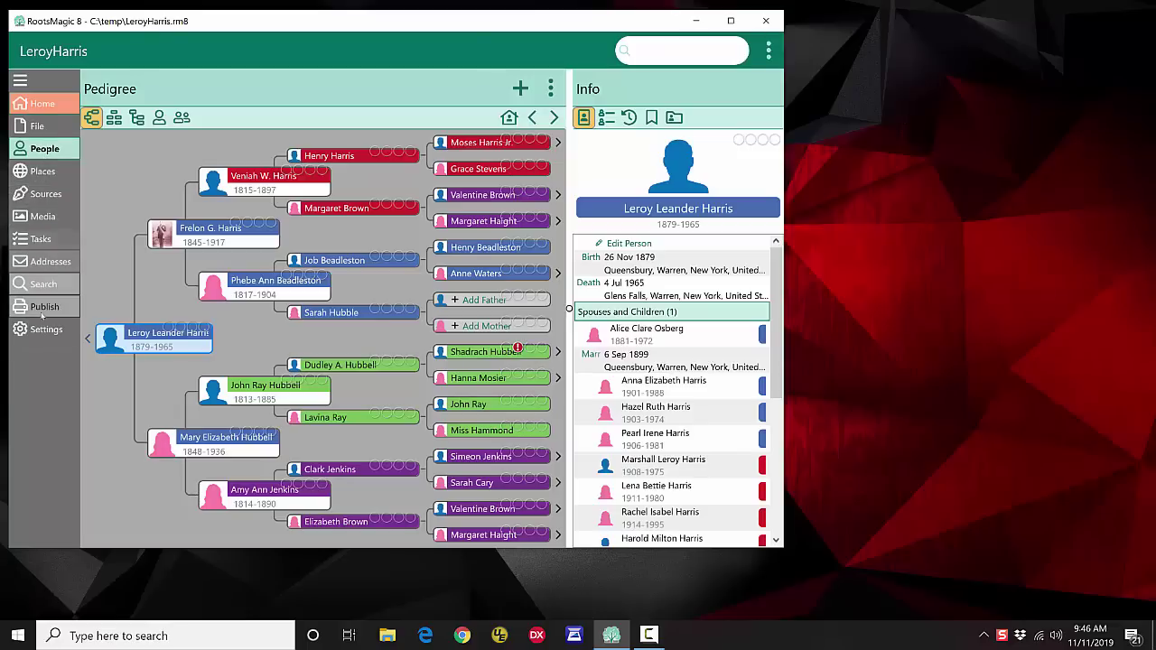
- Look briefly through the Places, Sources, Media, Tasks and Addresses pages of the opened file and return to the pedigree view
{"action": "left_click", "coordinate": [42, 172]}
{"action": "left_click", "coordinate": [45, 193]}
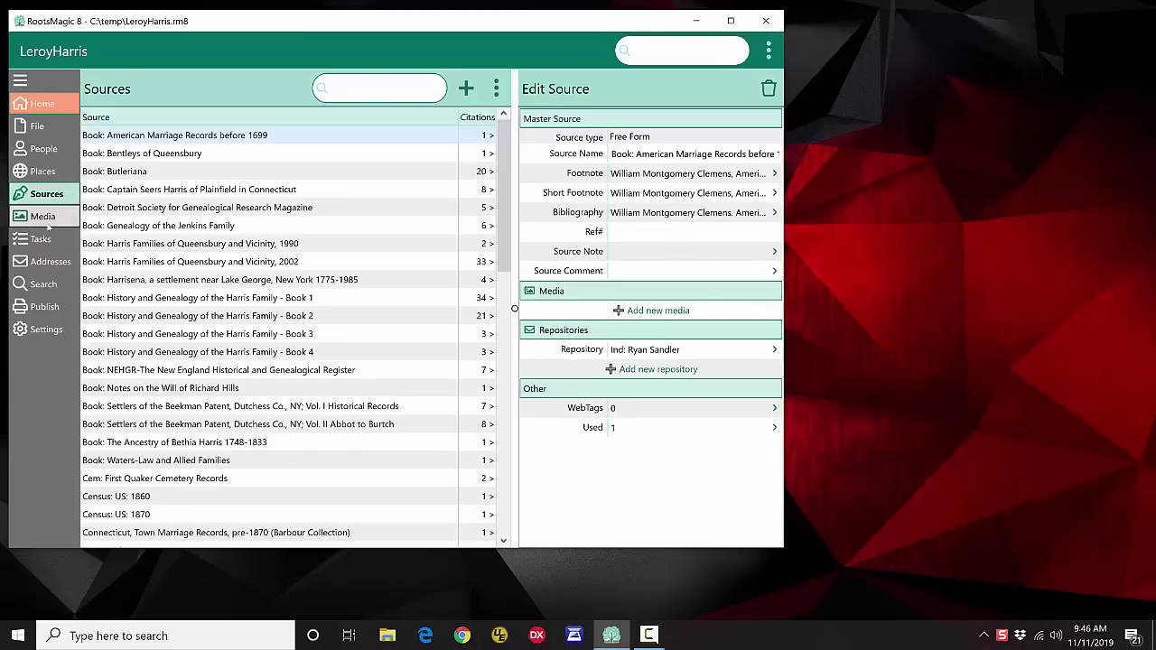
{"action": "left_click", "coordinate": [45, 220]}
{"action": "left_click", "coordinate": [42, 239]}
{"action": "left_click", "coordinate": [45, 262]}
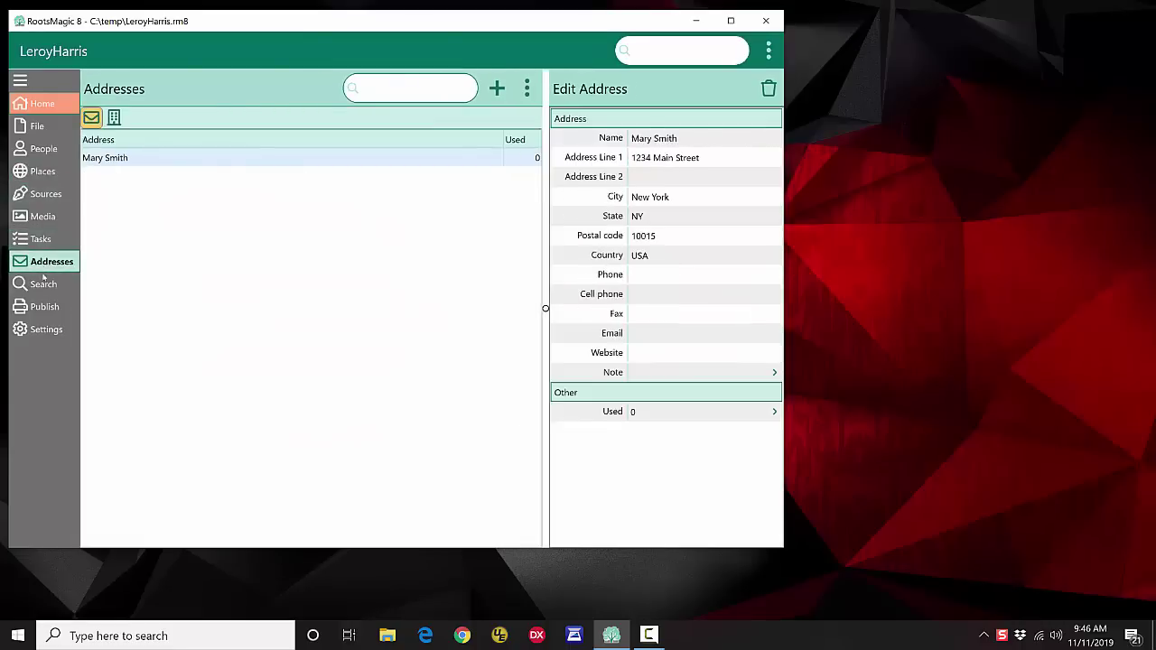
{"action": "left_click", "coordinate": [43, 148]}
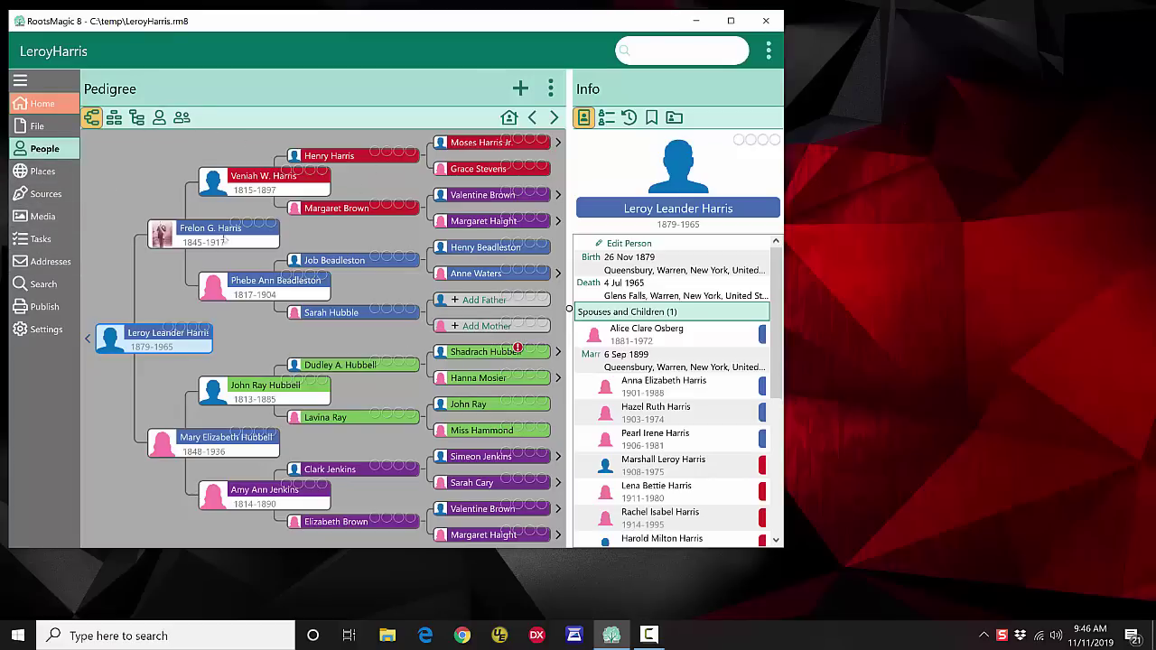
- Examine the place, source, multimedia, task and address lists, the person search form, and the publishing and sharing options
{"action": "left_click", "coordinate": [46, 171]}
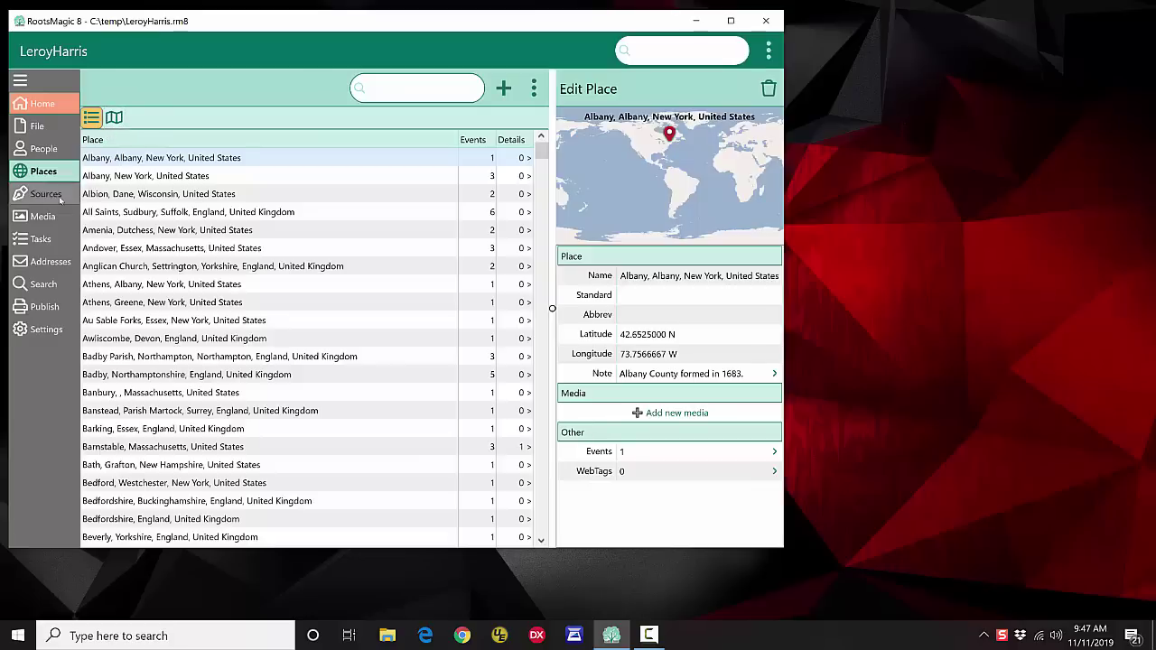
{"action": "left_click", "coordinate": [43, 195]}
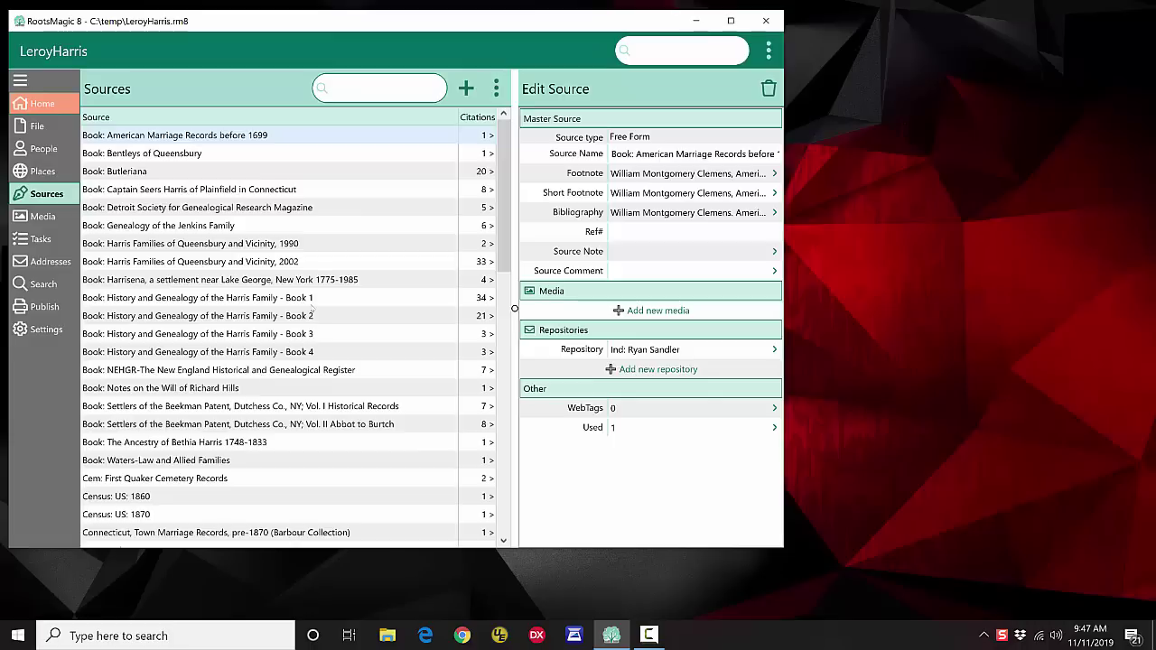
{"action": "left_click", "coordinate": [52, 218]}
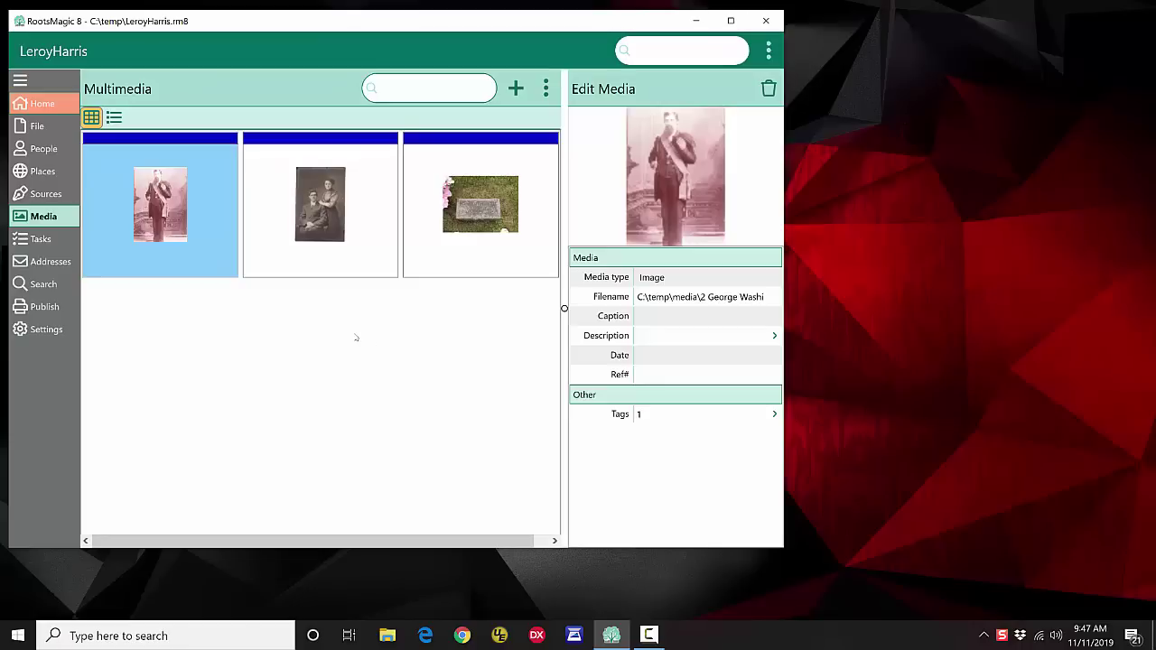
{"action": "left_click", "coordinate": [45, 239]}
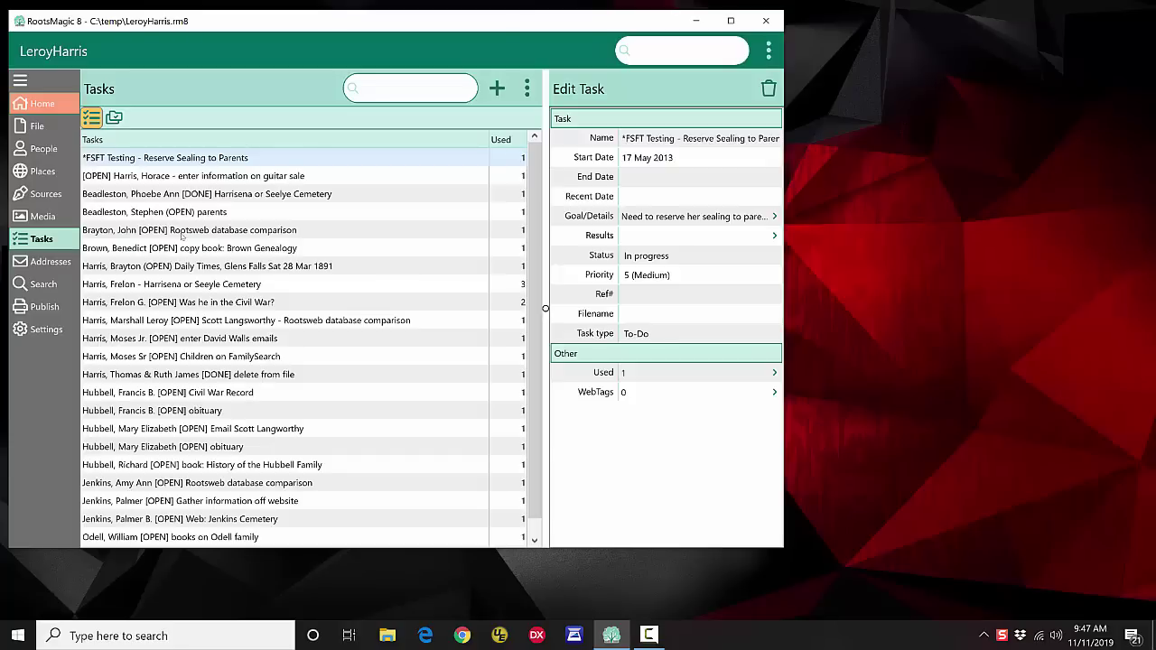
{"action": "left_click", "coordinate": [47, 261]}
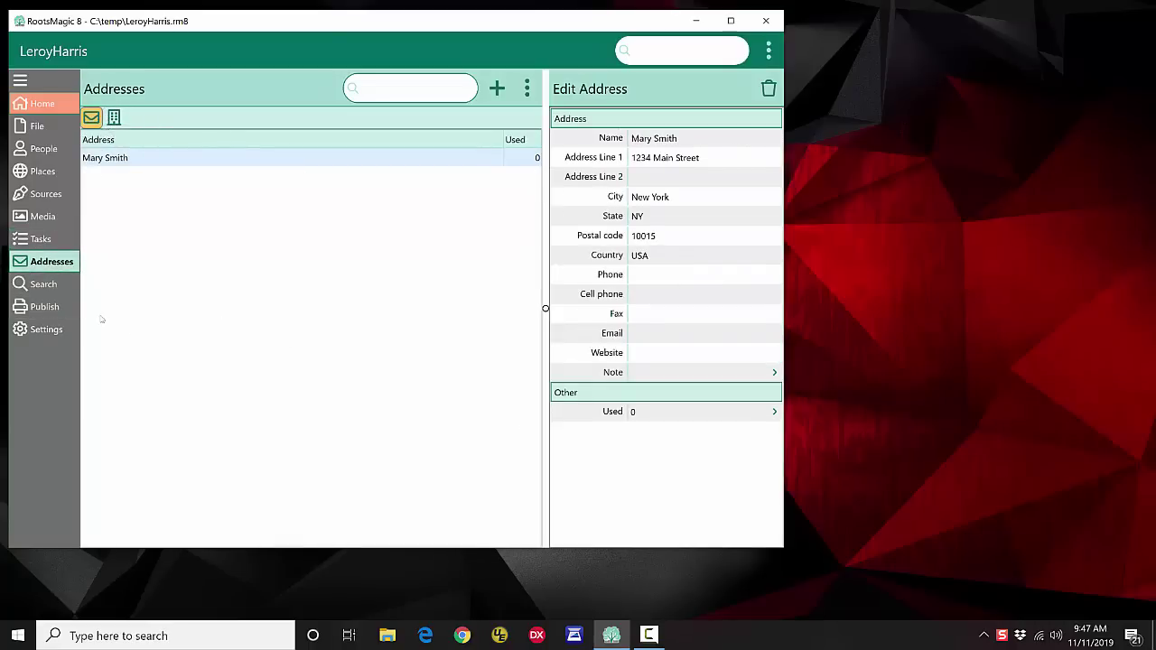
{"action": "left_click", "coordinate": [43, 284]}
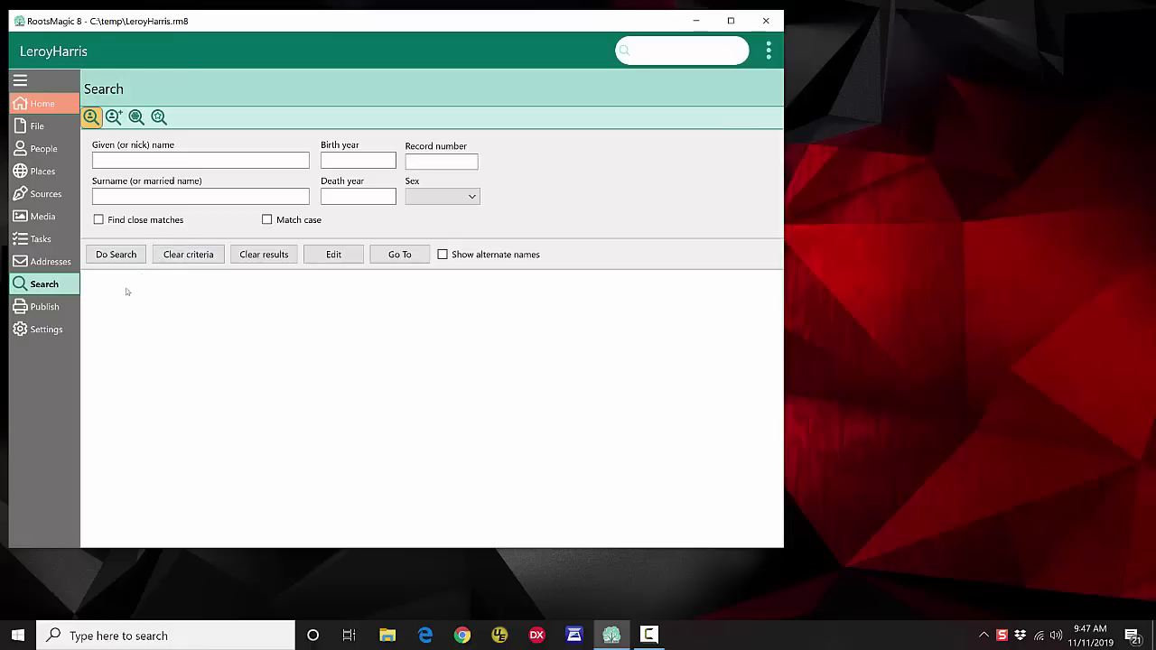
{"action": "left_click", "coordinate": [40, 306]}
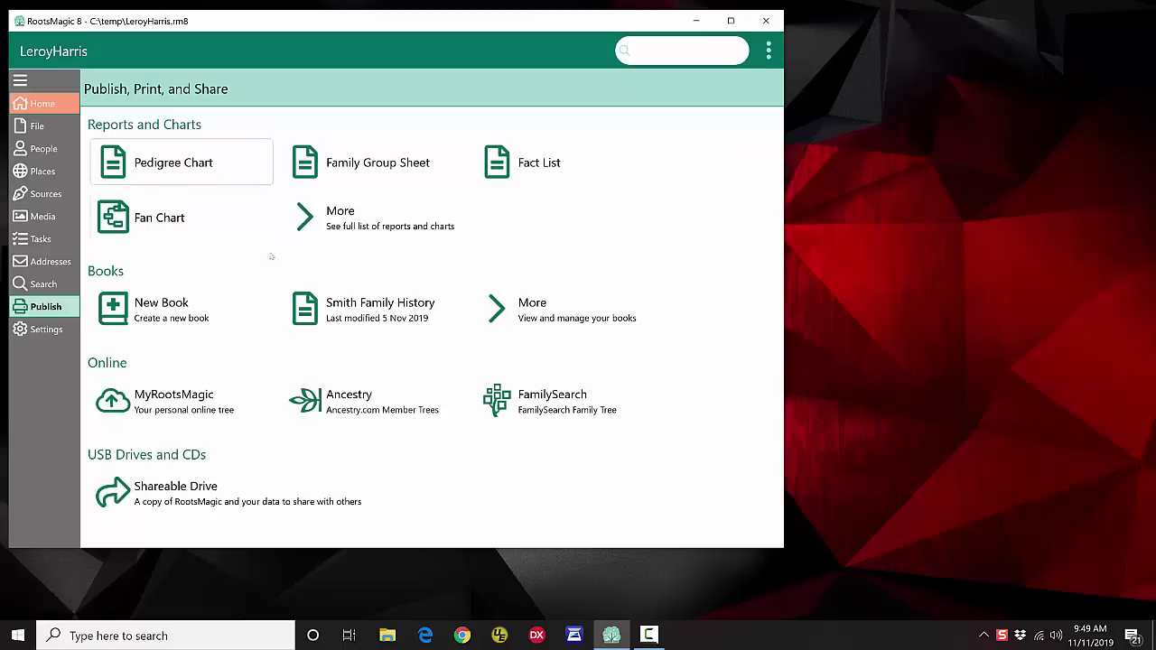
- Review the general settings, including the choices for start person and start side view and the FamilySearch option
{"action": "left_click", "coordinate": [37, 331]}
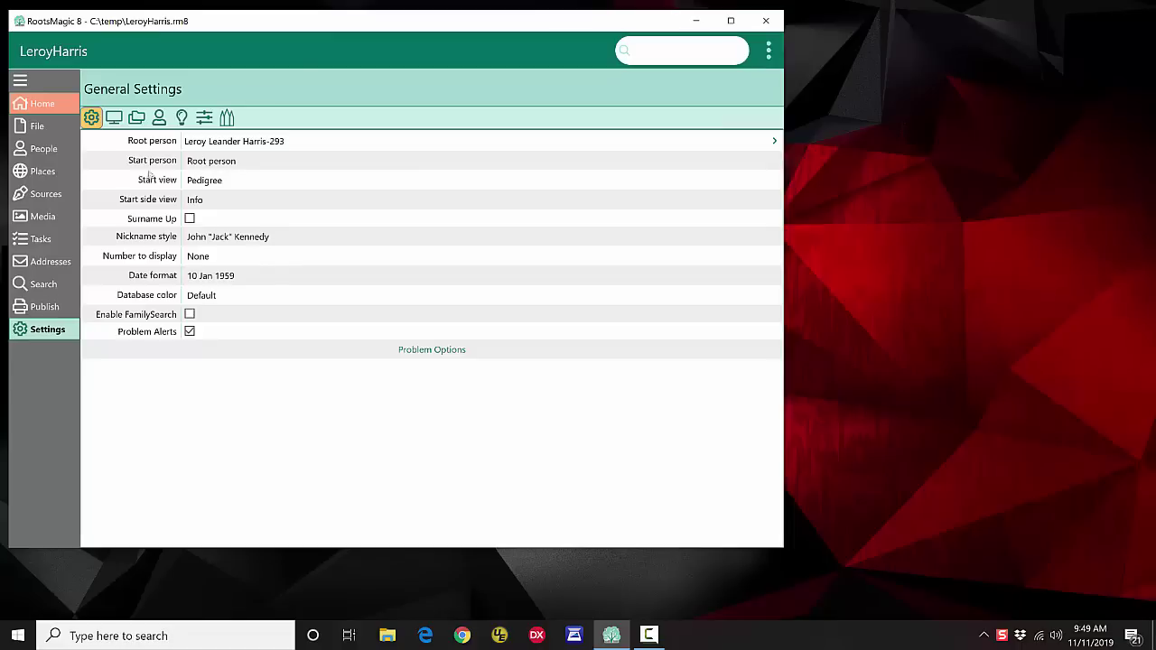
{"action": "left_click", "coordinate": [209, 161]}
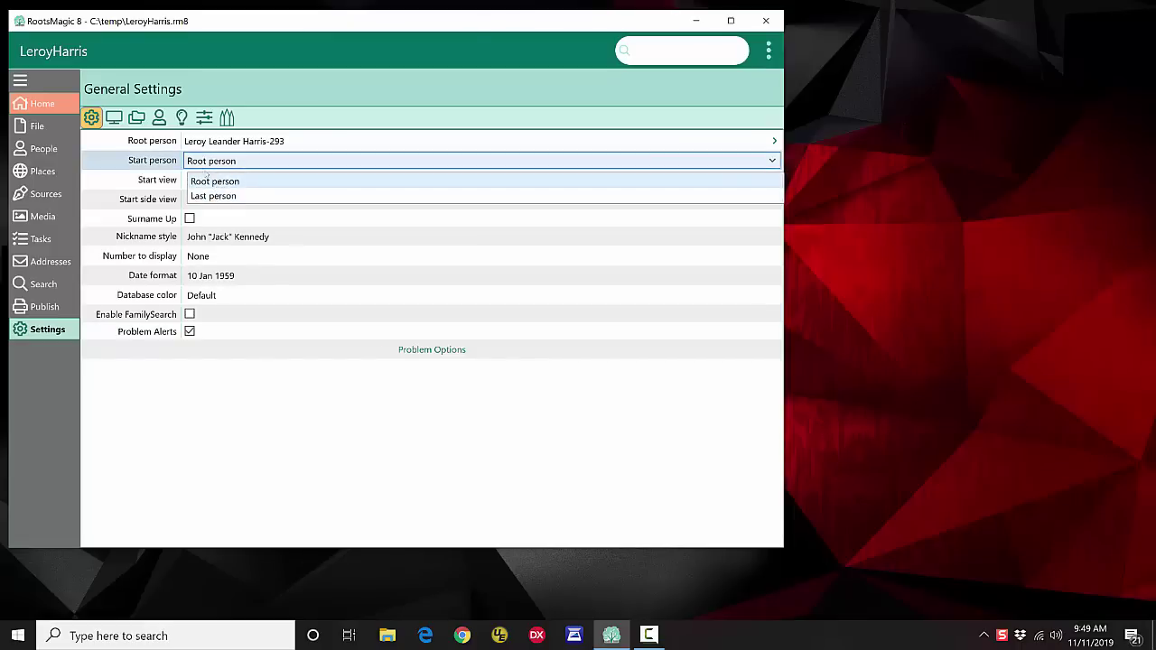
{"action": "left_click", "coordinate": [154, 166]}
{"action": "left_click", "coordinate": [207, 199]}
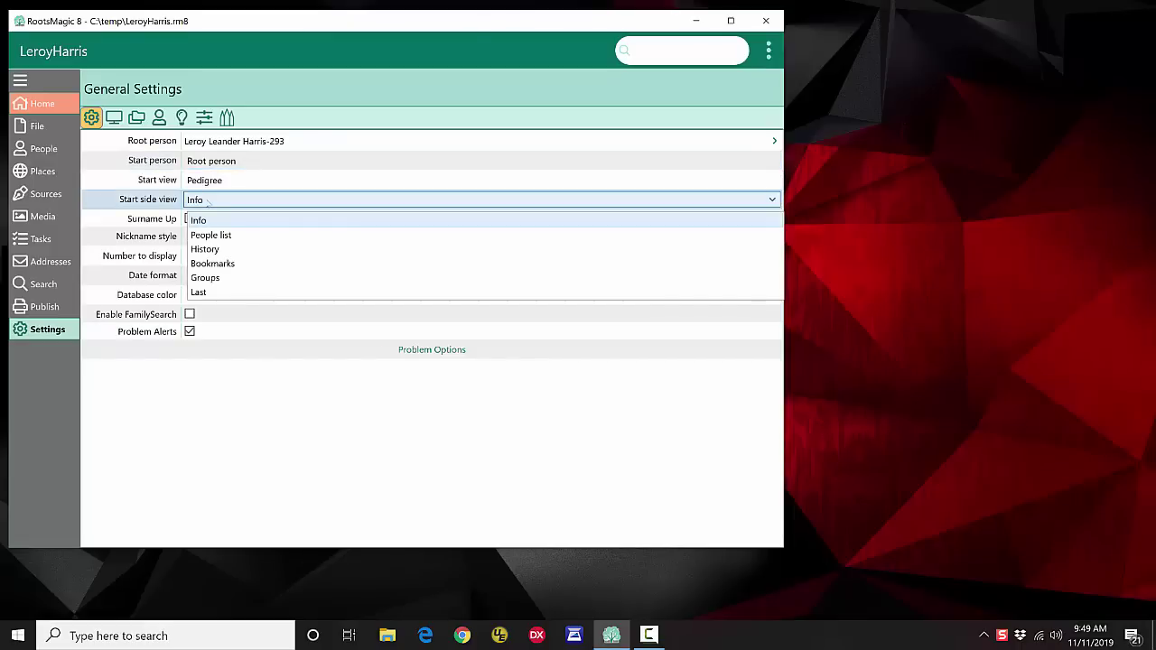
{"action": "left_click", "coordinate": [305, 420]}
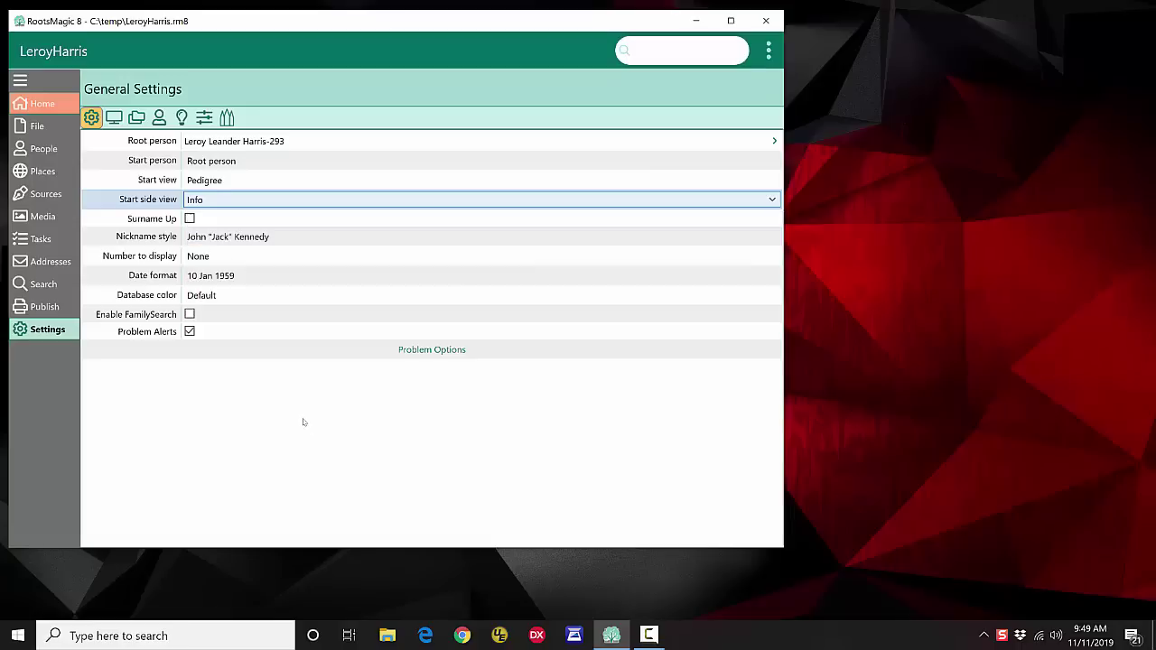
{"action": "left_click", "coordinate": [193, 314]}
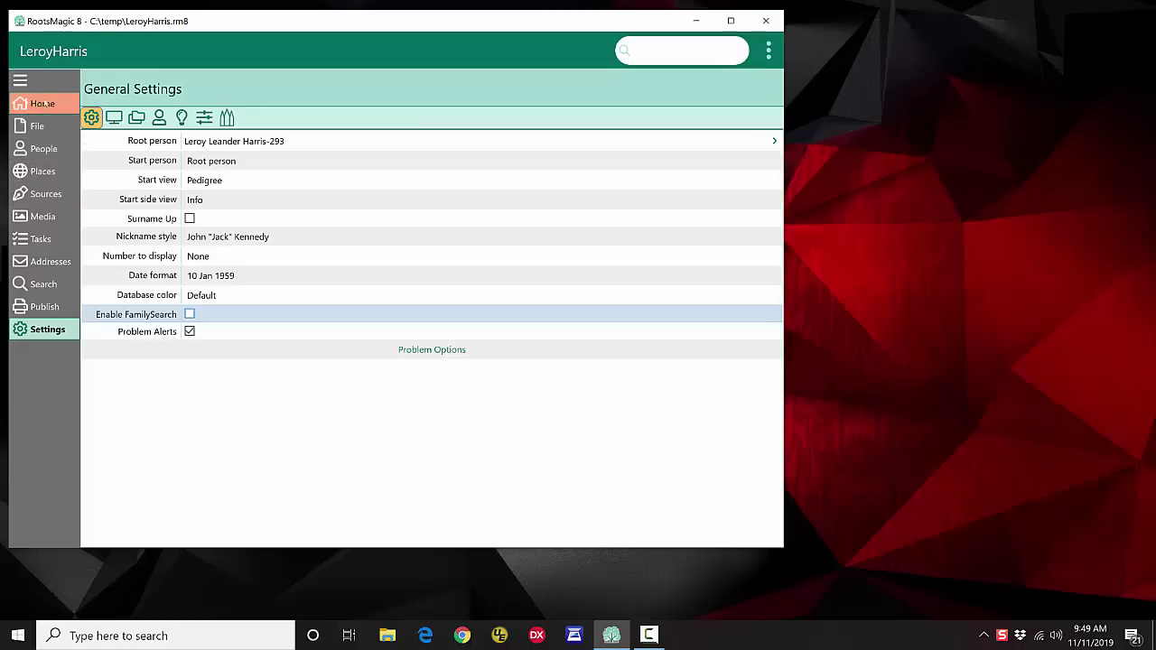
- Examine the full list of properties of the open file on the Home page
{"action": "left_click", "coordinate": [43, 104]}
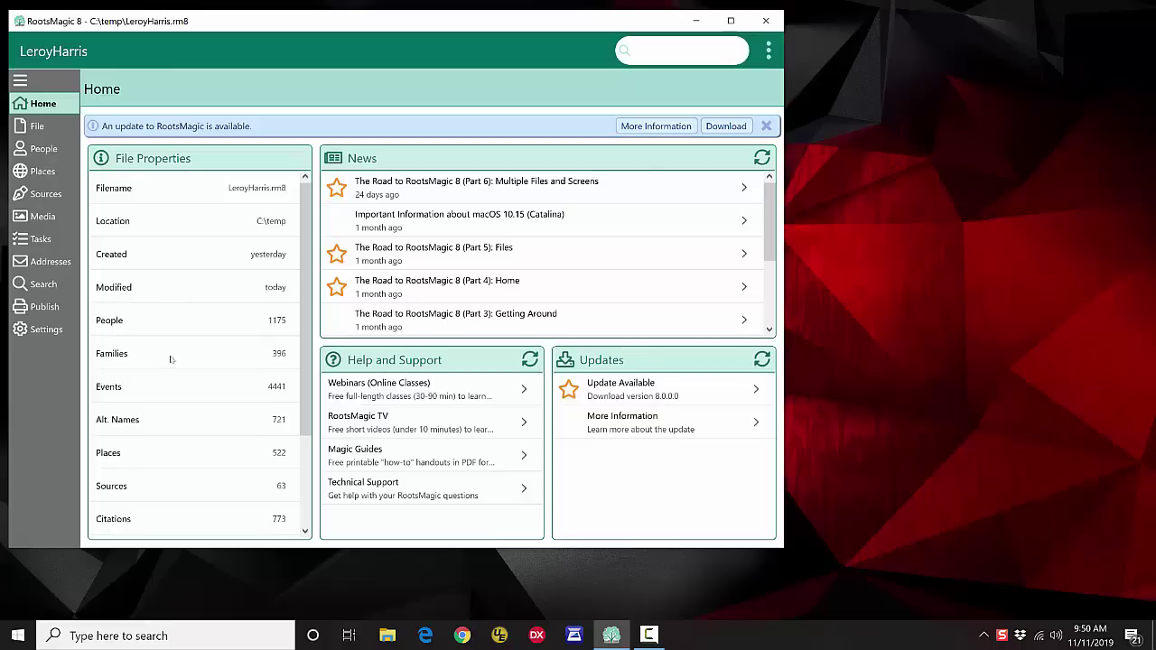
{"action": "scroll", "coordinate": [303, 316], "scroll_direction": "down", "scroll_amount": 3}
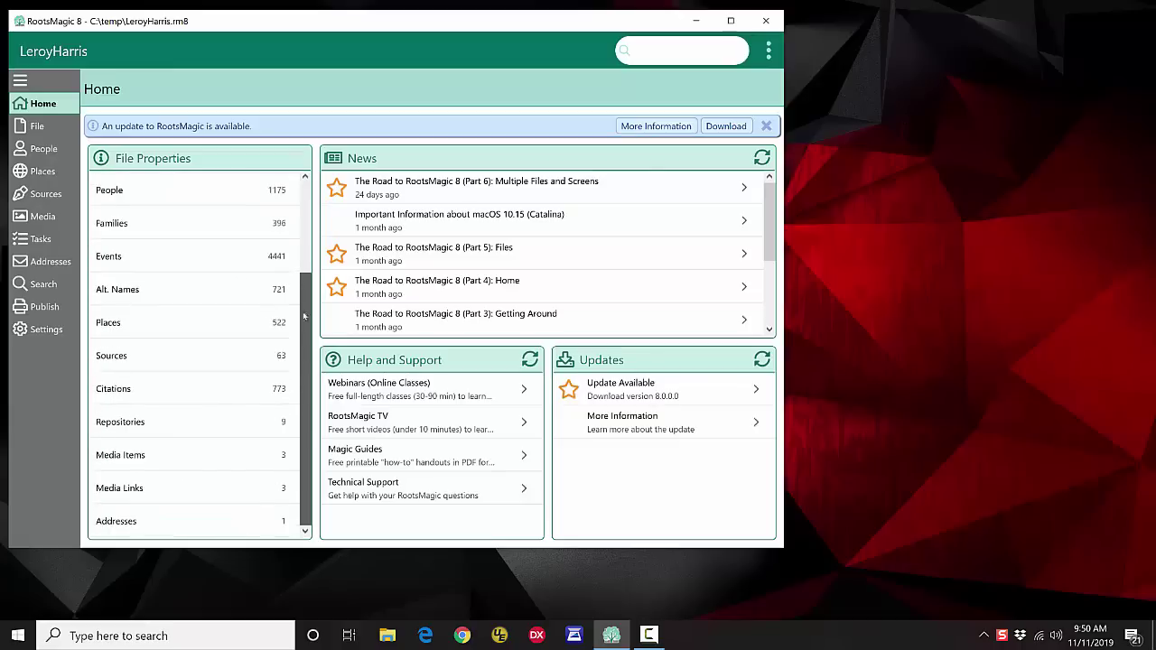
{"action": "scroll", "coordinate": [303, 316], "scroll_direction": "up", "scroll_amount": 3}
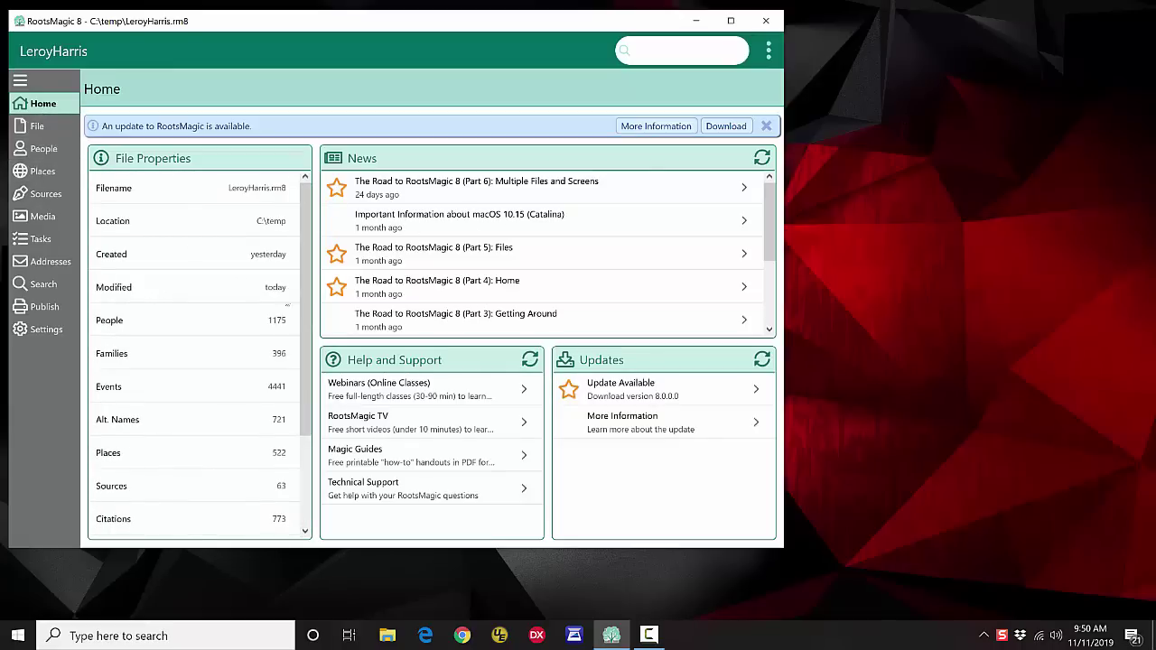
- Review the file tools and database tools available for the current file and return to the Files page
{"action": "left_click", "coordinate": [38, 126]}
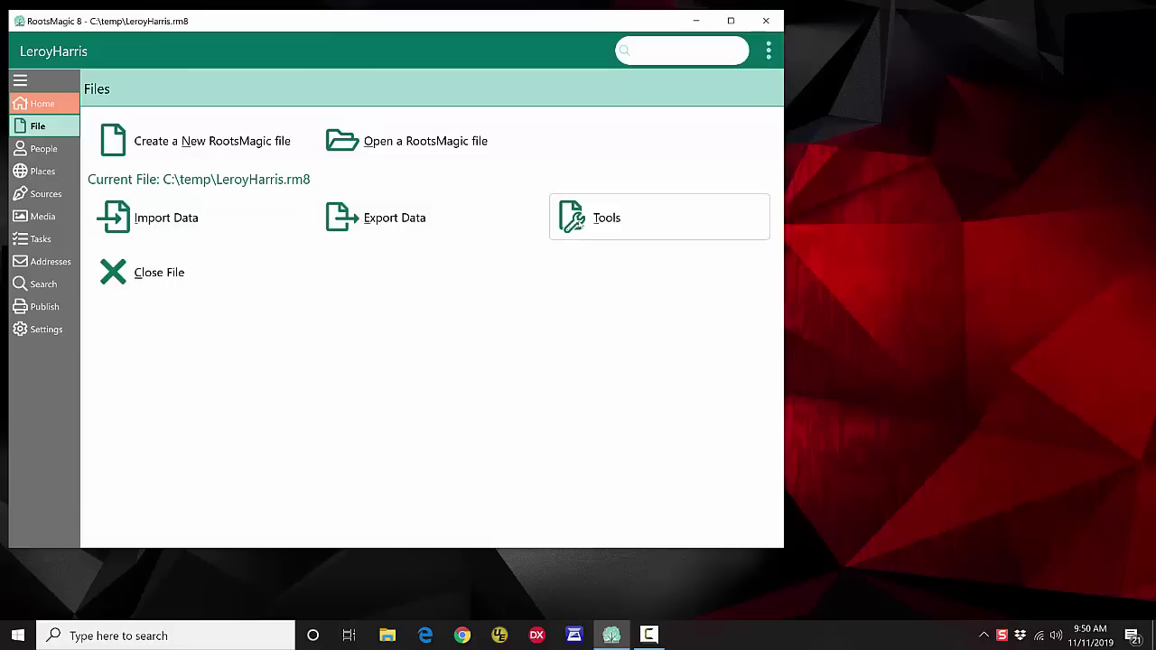
{"action": "left_click", "coordinate": [574, 222]}
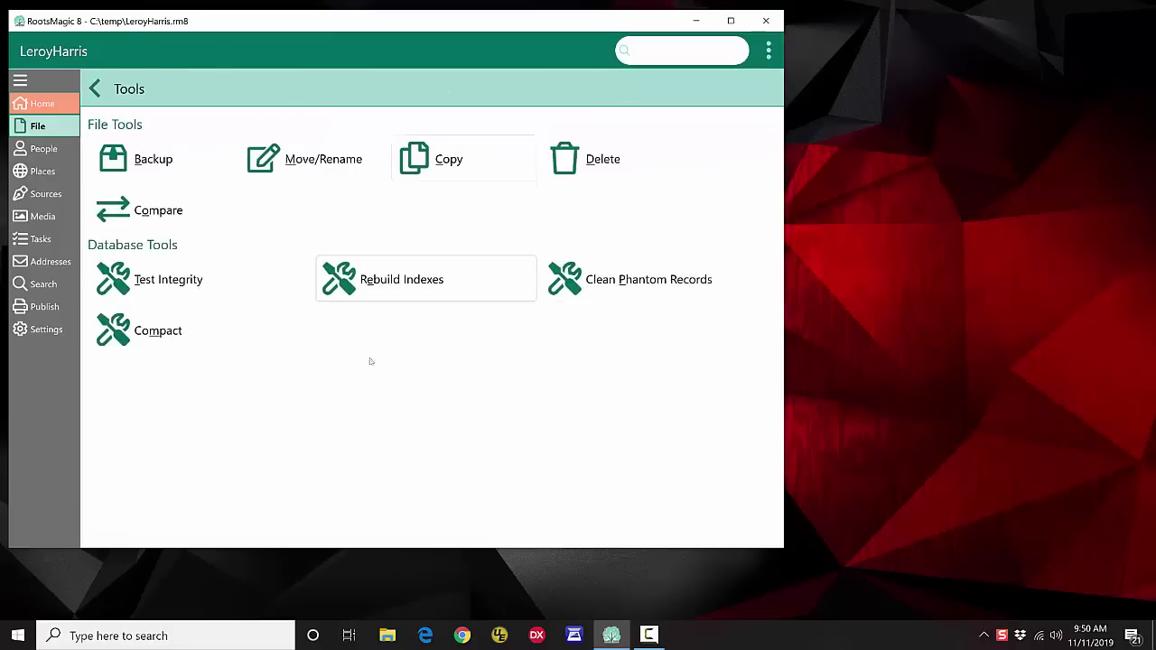
{"action": "left_click", "coordinate": [95, 88]}
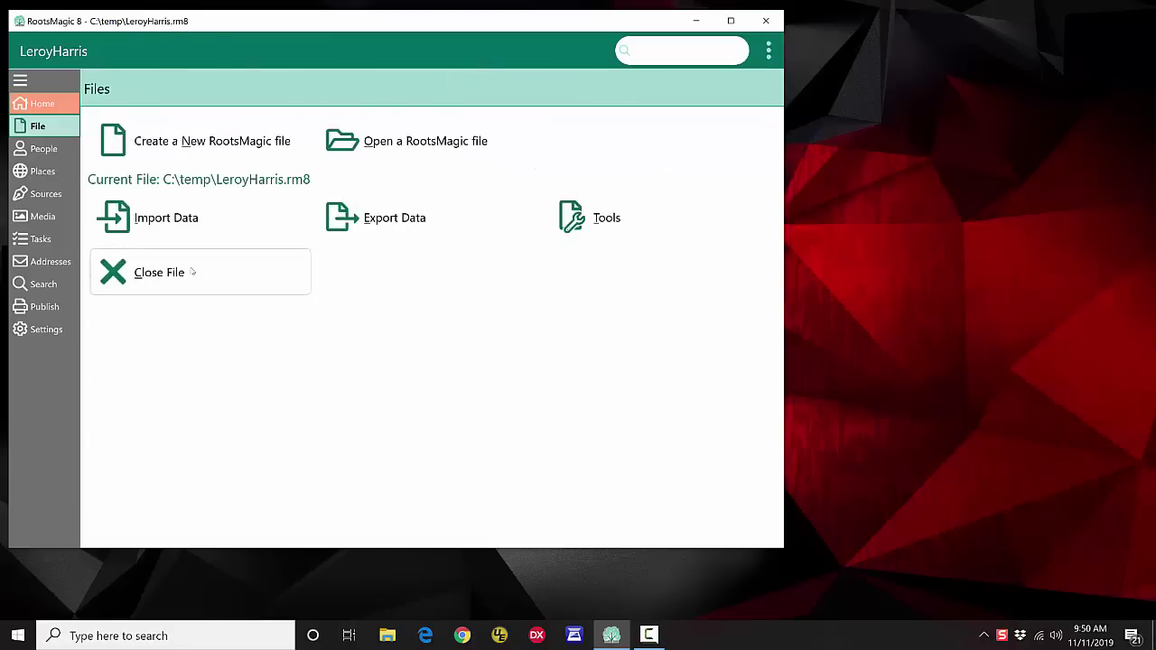
- Open the recent file RM8-TestFile.rm8 in a second window and reposition it so both files can be seen
{"action": "left_click", "coordinate": [390, 142]}
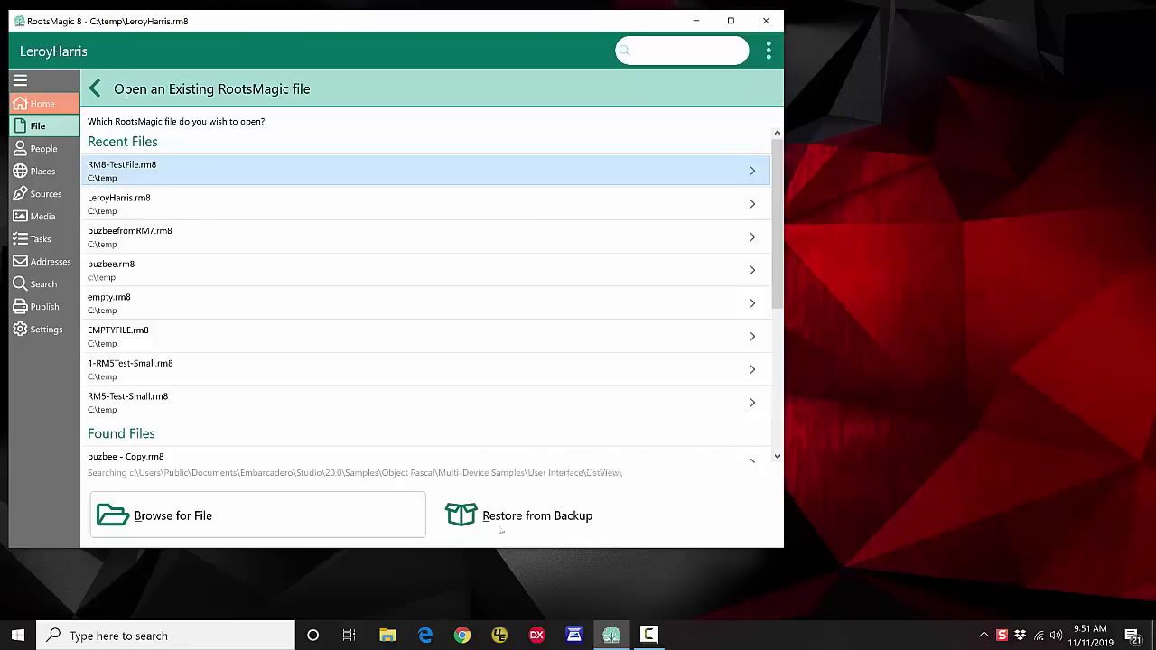
{"action": "left_click", "coordinate": [173, 170]}
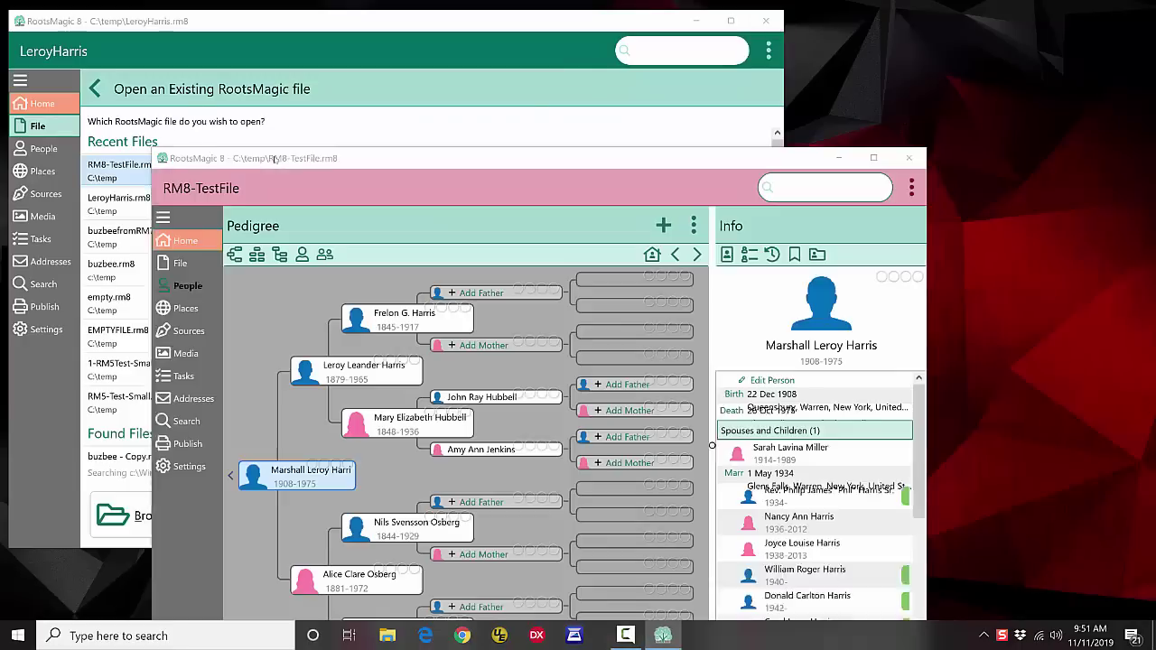
{"action": "left_click_drag", "start_coordinate": [275, 159], "coordinate": [329, 67]}
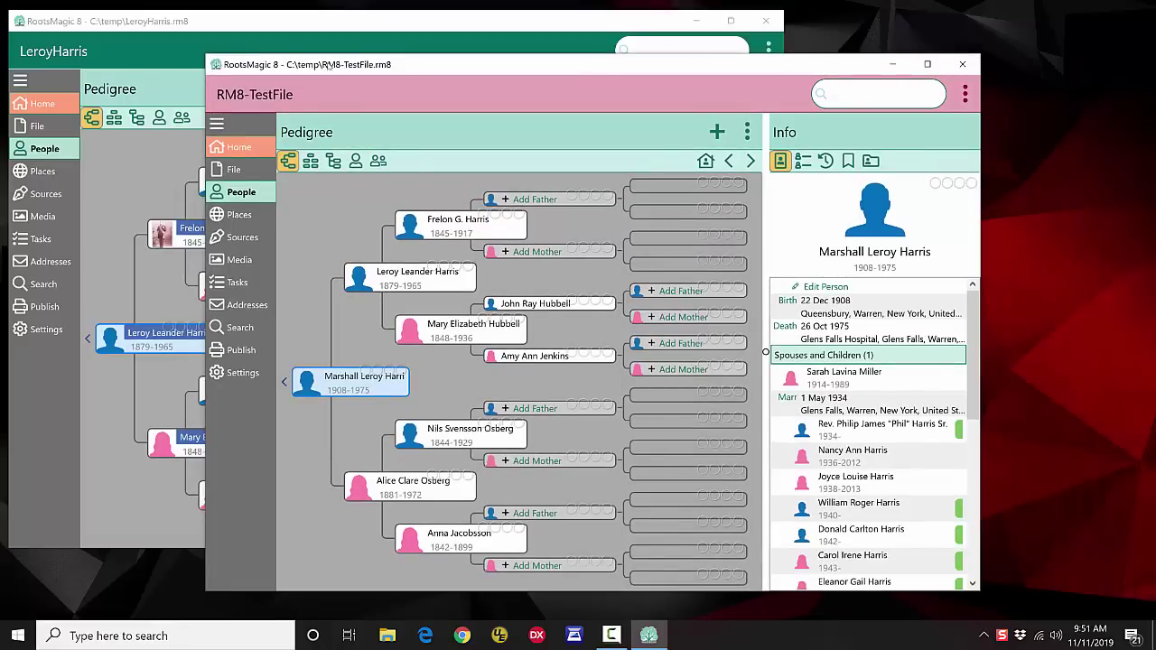
{"action": "mouse_move", "coordinate": [331, 65]}
{"action": "left_mouse_down"}
{"action": "mouse_move", "coordinate": [383, 101]}
{"action": "mouse_move", "coordinate": [330, 85]}
{"action": "left_mouse_up"}
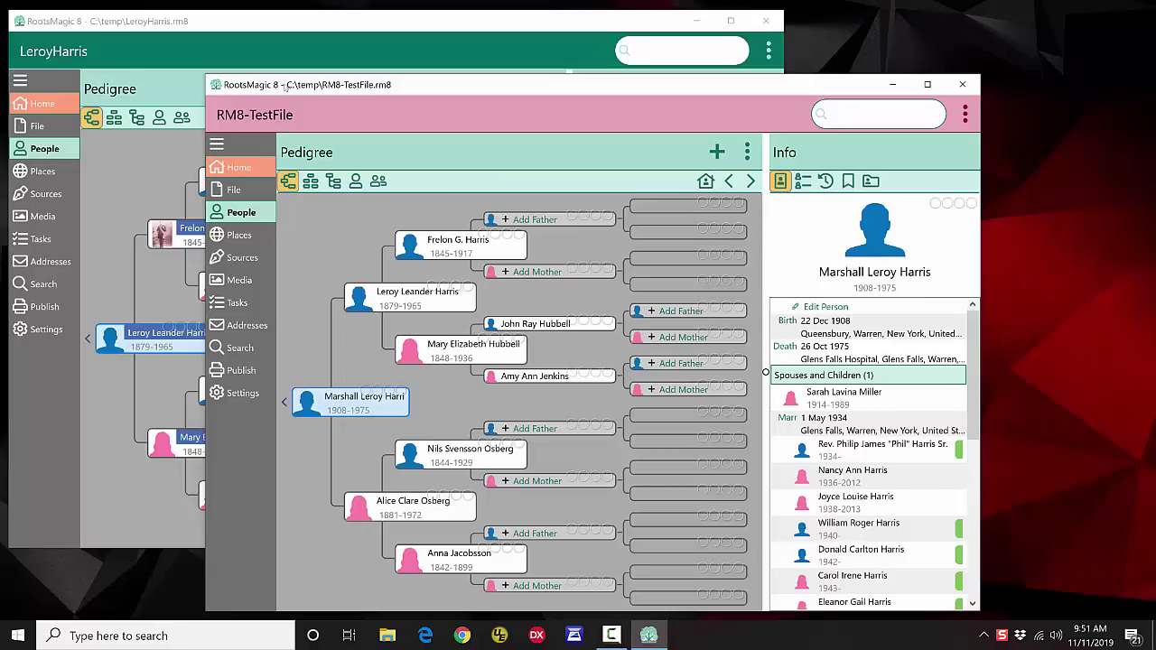
- Move the RM8-TestFile window clear of the first file and back over it, and switch between the two open files
{"action": "left_click_drag", "start_coordinate": [272, 88], "coordinate": [1061, 34]}
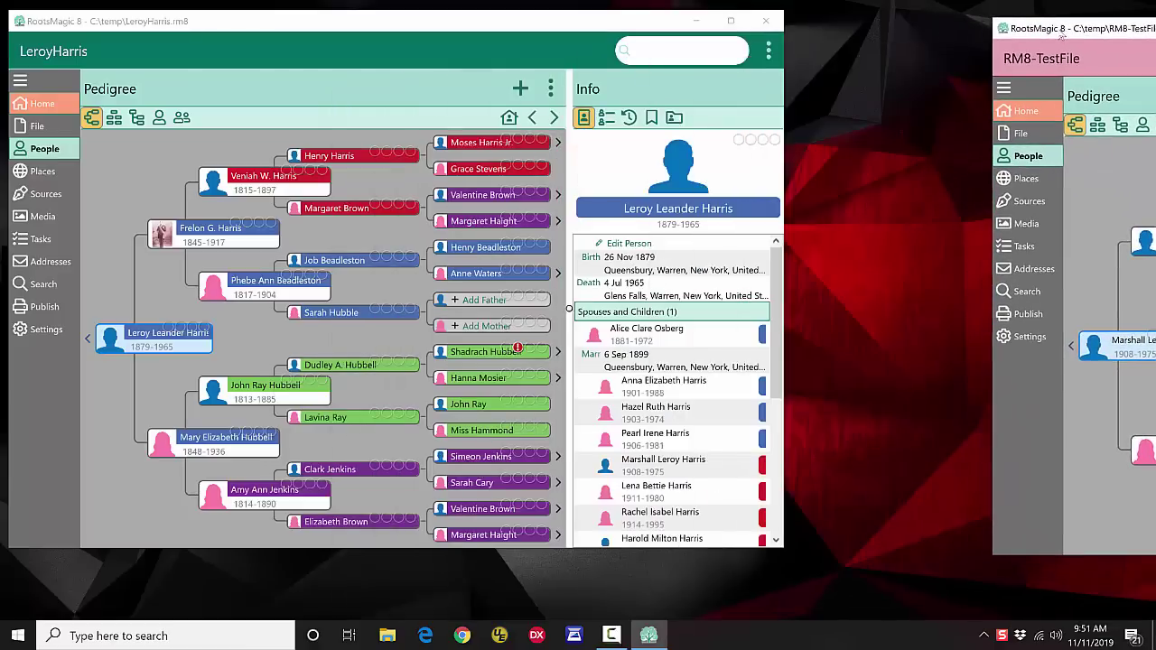
{"action": "left_click_drag", "start_coordinate": [1061, 36], "coordinate": [257, 78]}
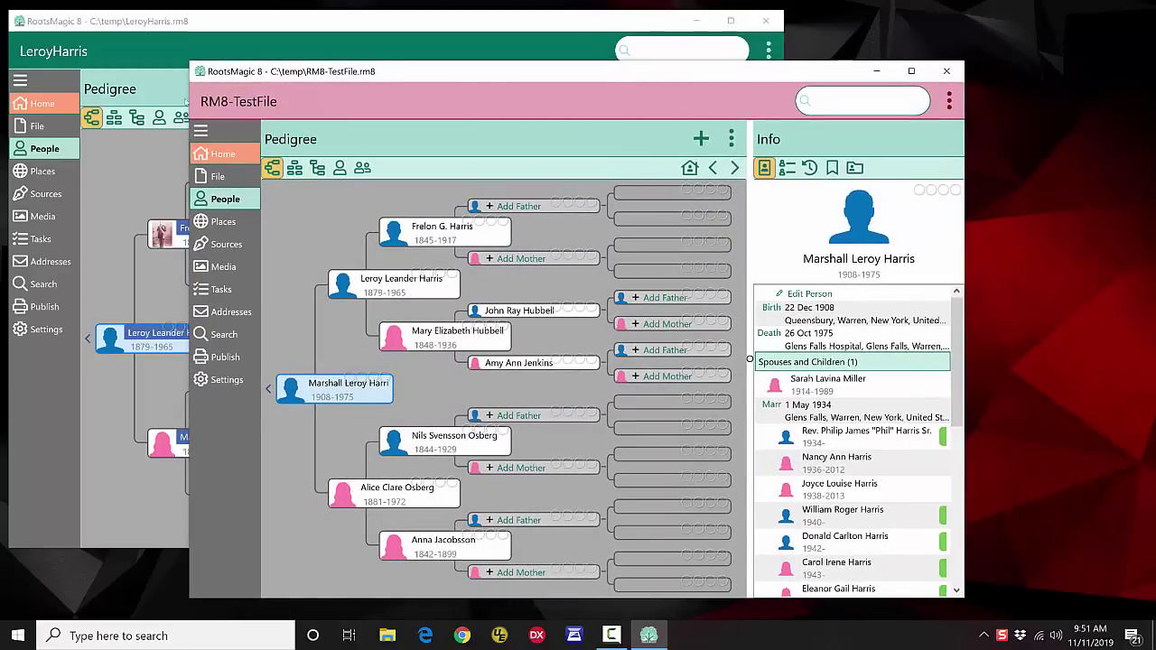
{"action": "left_click_drag", "start_coordinate": [239, 76], "coordinate": [377, 71]}
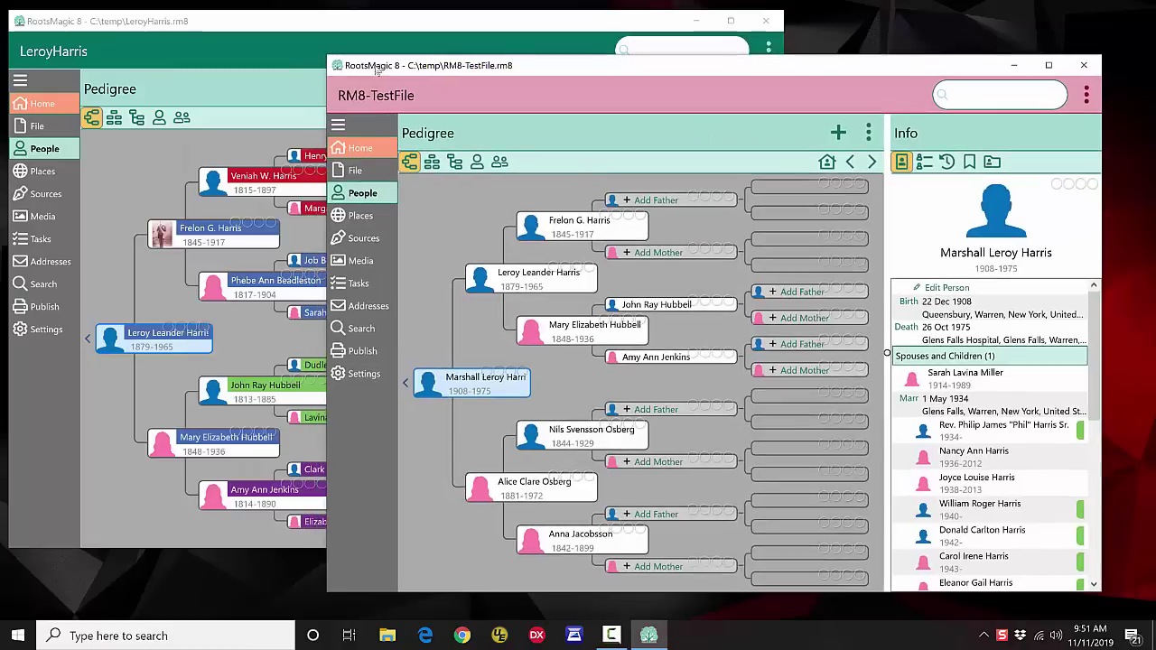
{"action": "left_click", "coordinate": [42, 54]}
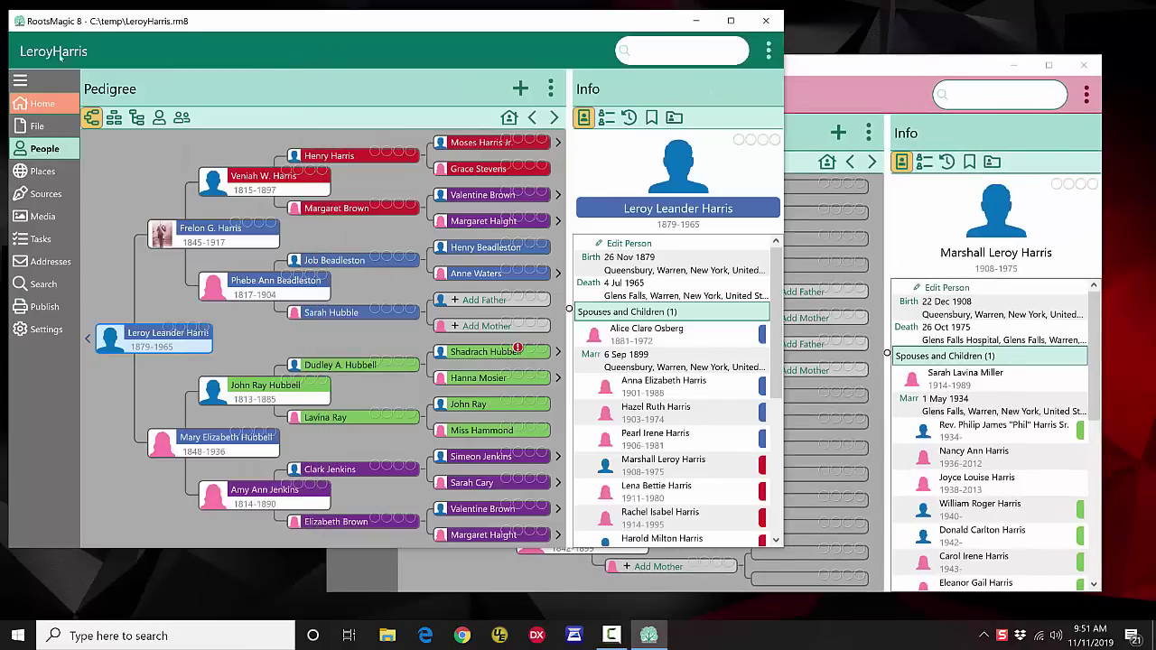
{"action": "left_click", "coordinate": [858, 67]}
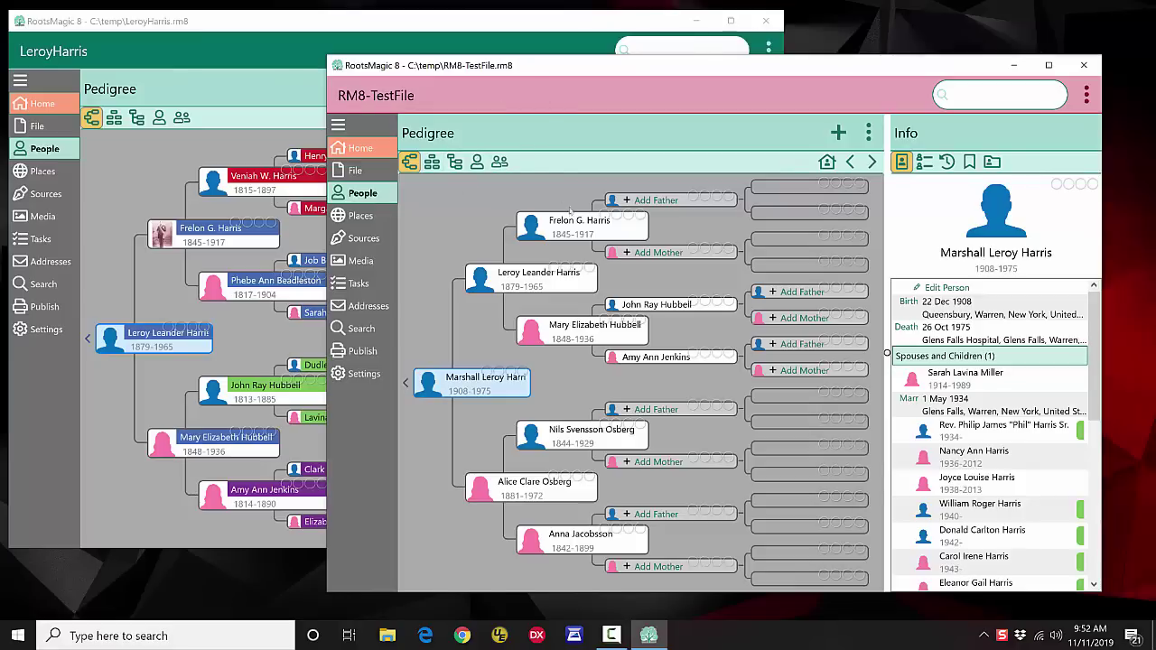
- Close the RM8-TestFile window, skipping the backup
{"action": "left_click", "coordinate": [1087, 69]}
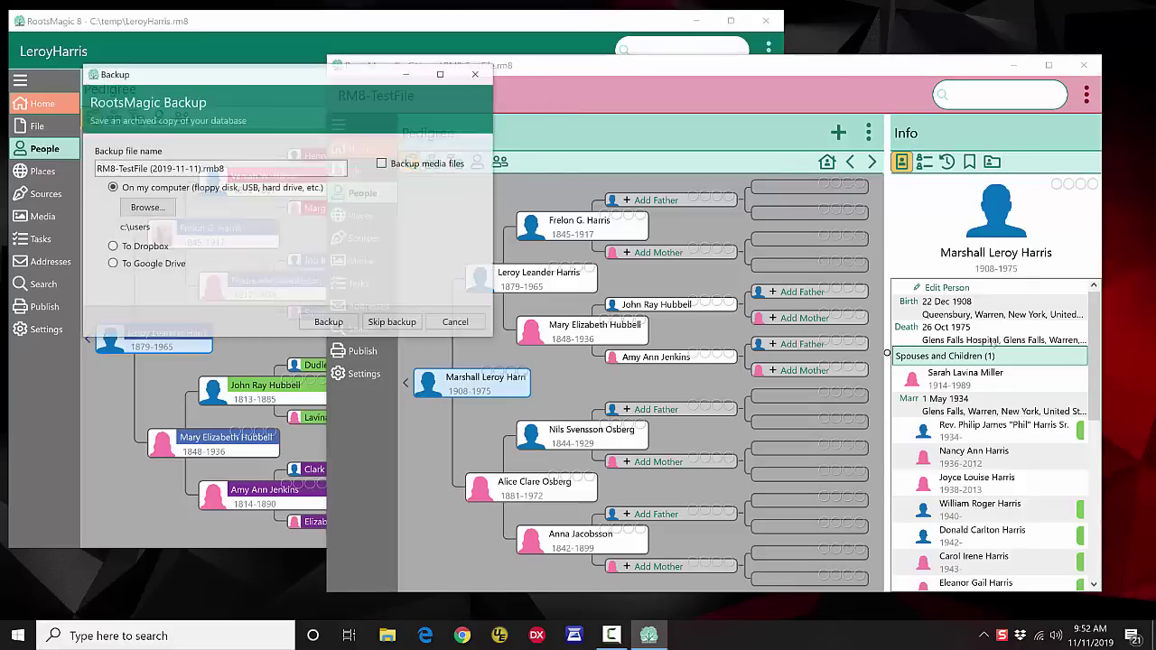
{"action": "left_click", "coordinate": [393, 323]}
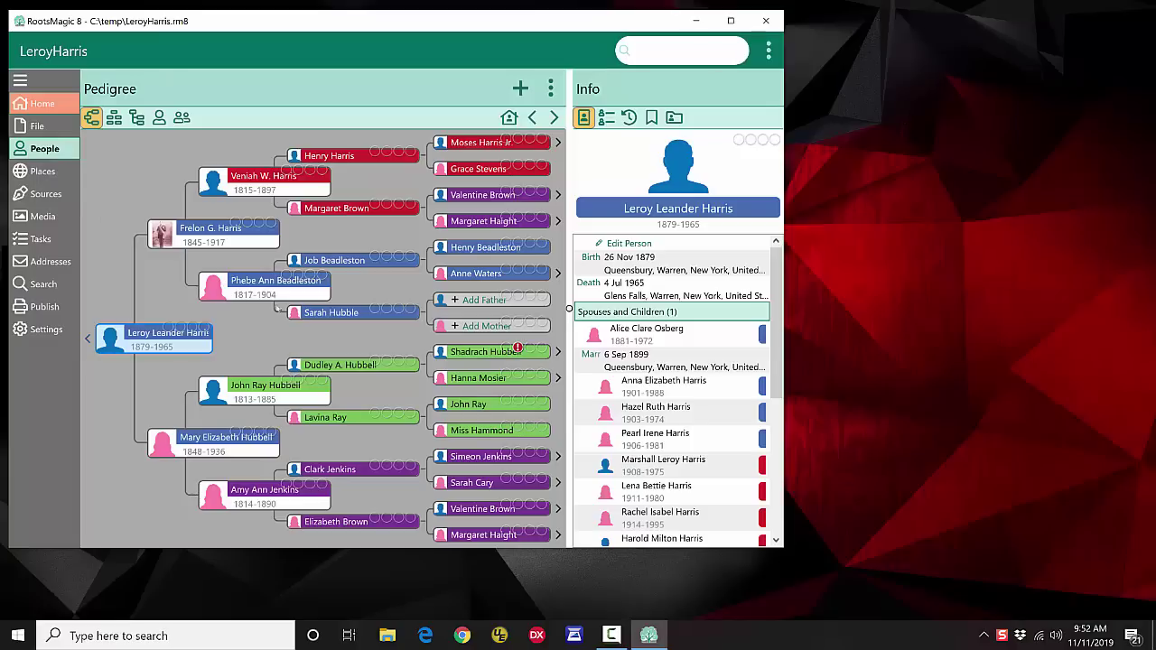
- Select the father of the root person's paternal grandmother in the pedigree and look through his household in the Family view
{"action": "left_click", "coordinate": [354, 260]}
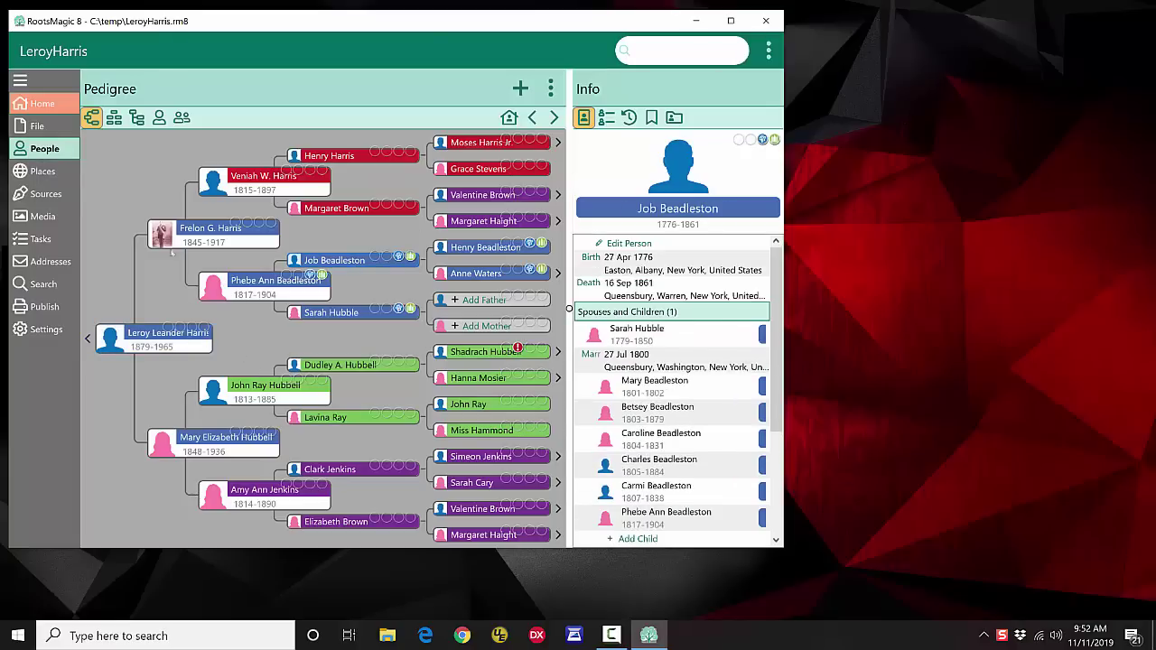
{"action": "left_click", "coordinate": [114, 118]}
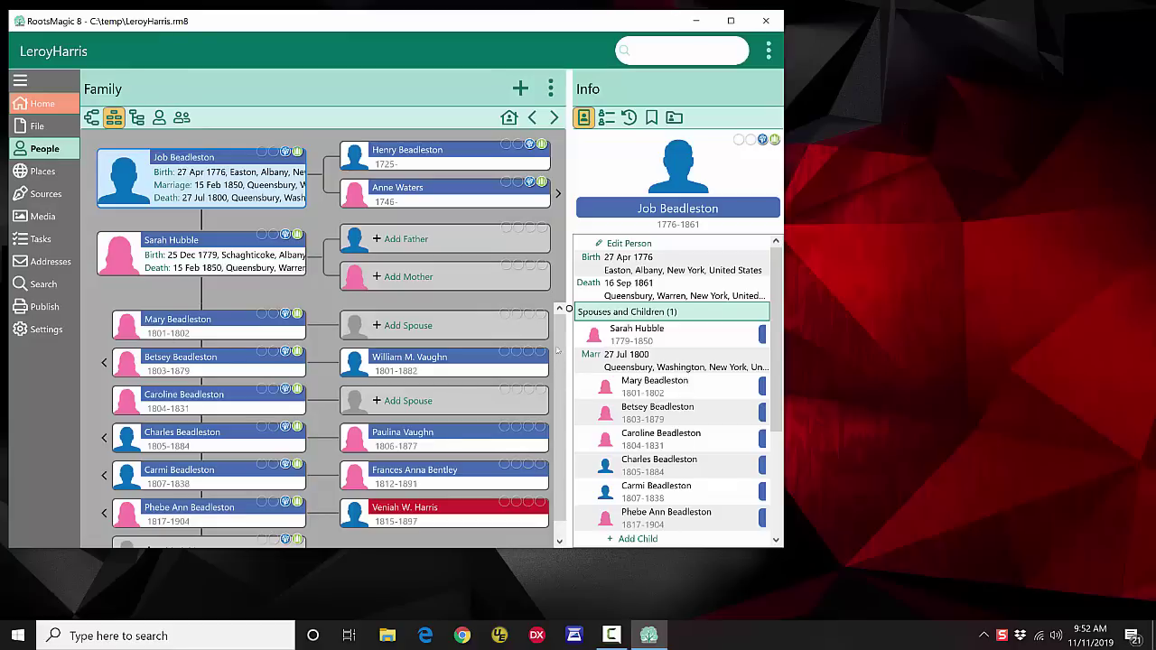
{"action": "left_click", "coordinate": [559, 540]}
{"action": "left_click", "coordinate": [561, 308]}
- View the selected man's descendants, and collapse and re-expand the branch under his youngest listed daughter's husband
{"action": "left_click", "coordinate": [136, 117]}
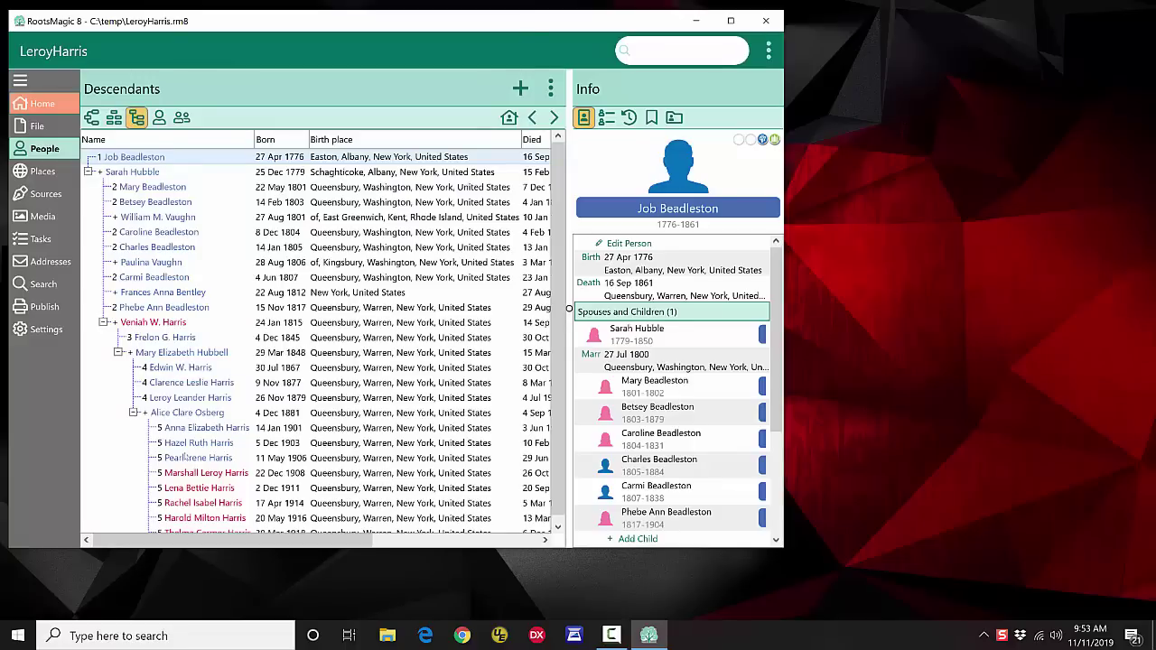
{"action": "left_click", "coordinate": [103, 322]}
{"action": "left_click", "coordinate": [103, 322]}
- Check the People List view, and review the options for adding people from the Pedigree view
{"action": "left_click", "coordinate": [159, 118]}
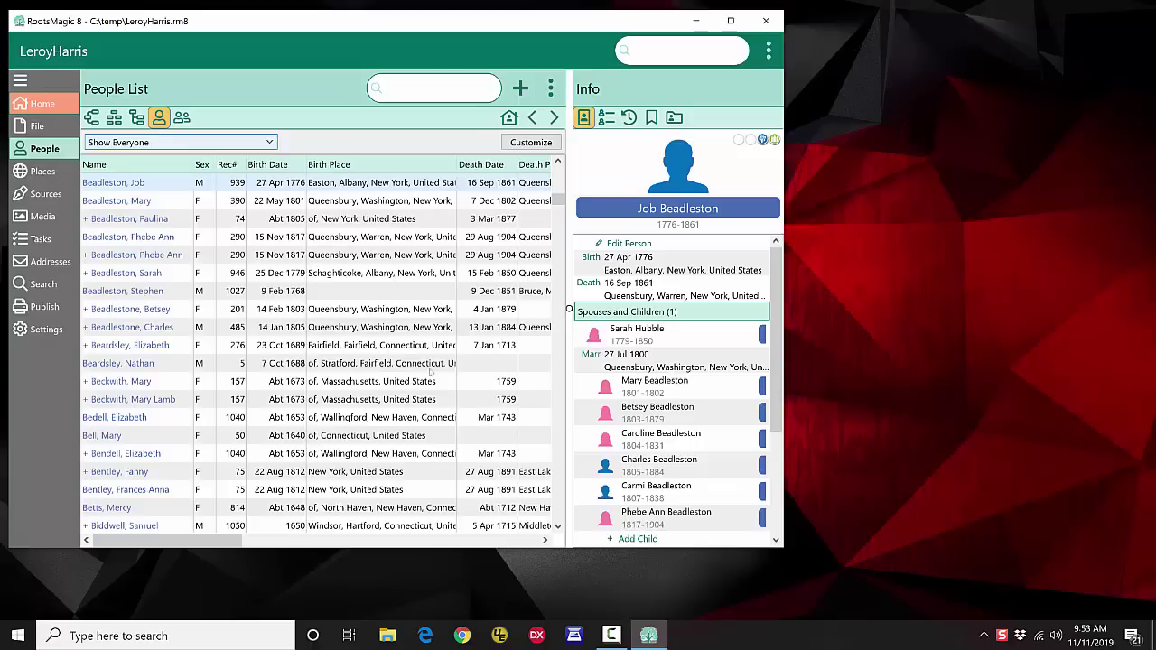
{"action": "left_click", "coordinate": [91, 118]}
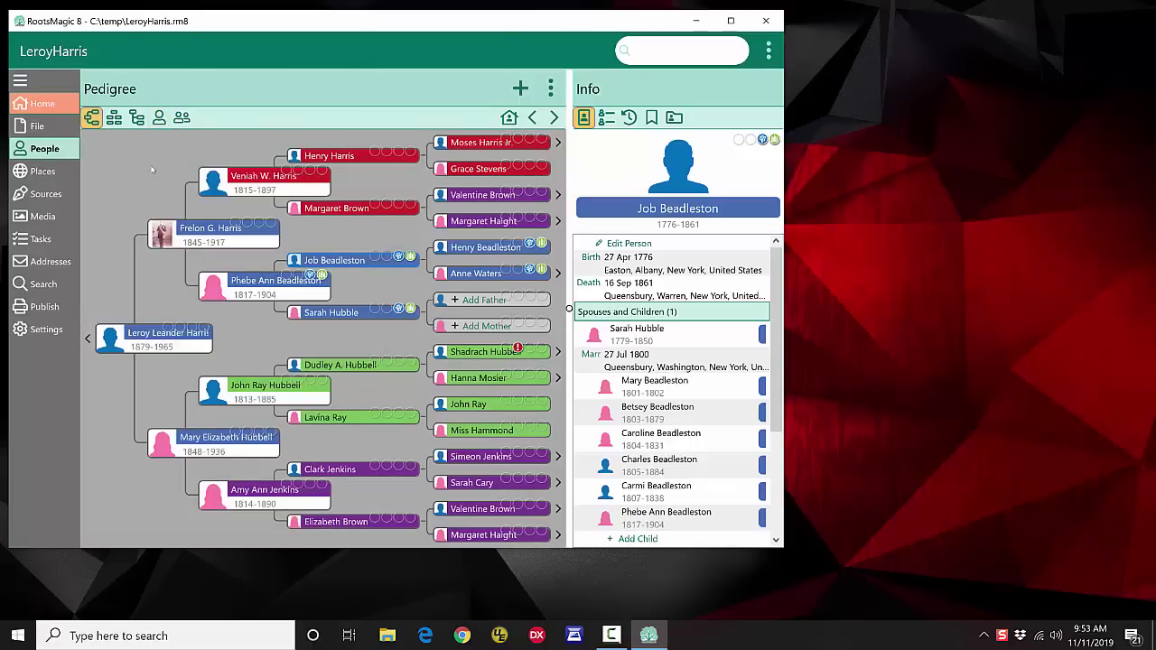
{"action": "left_click", "coordinate": [522, 89]}
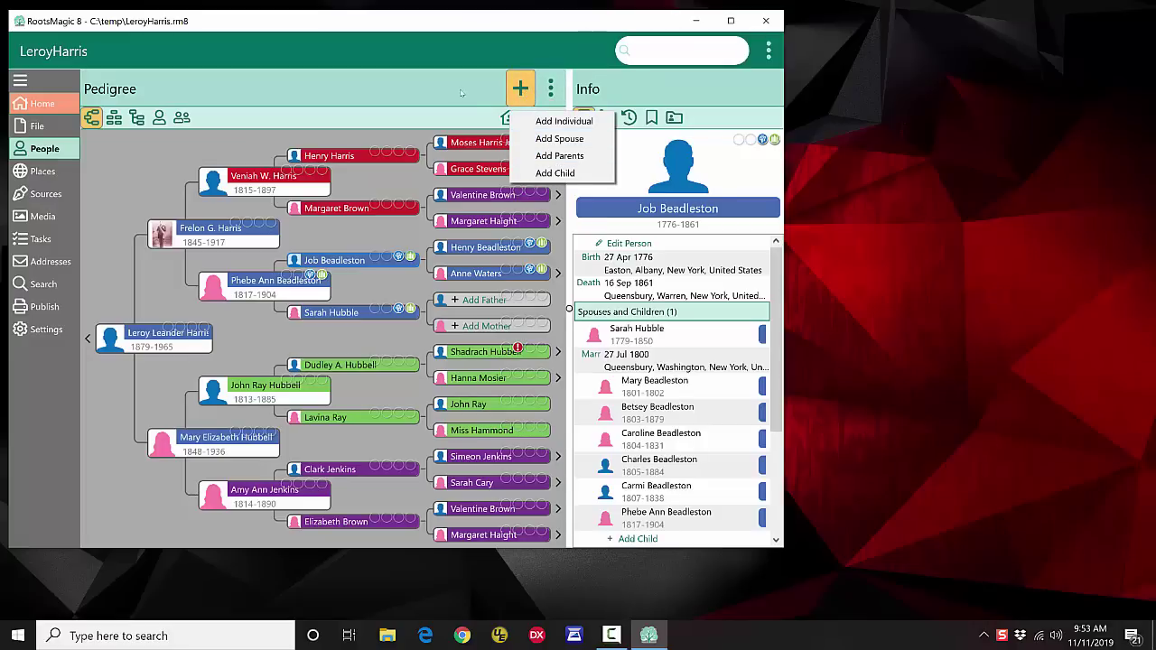
{"action": "left_click", "coordinate": [451, 127]}
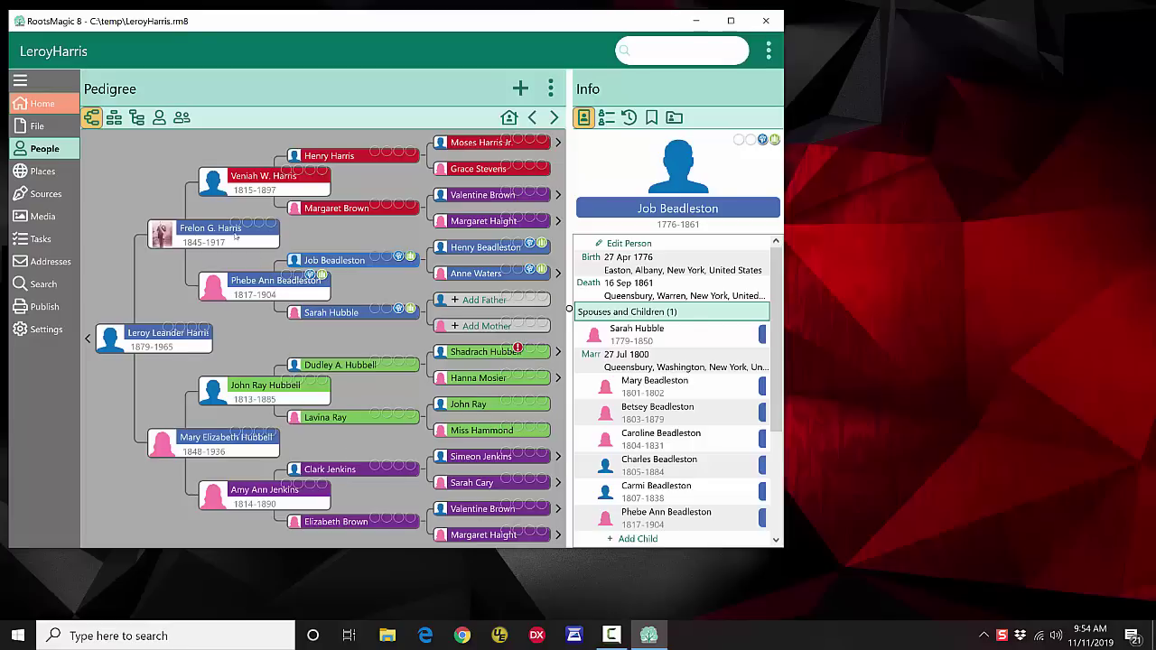
- Select the root person's father in the pedigree and review his vital events, spouse, children, parents and siblings in the Info view
{"action": "left_click", "coordinate": [236, 233]}
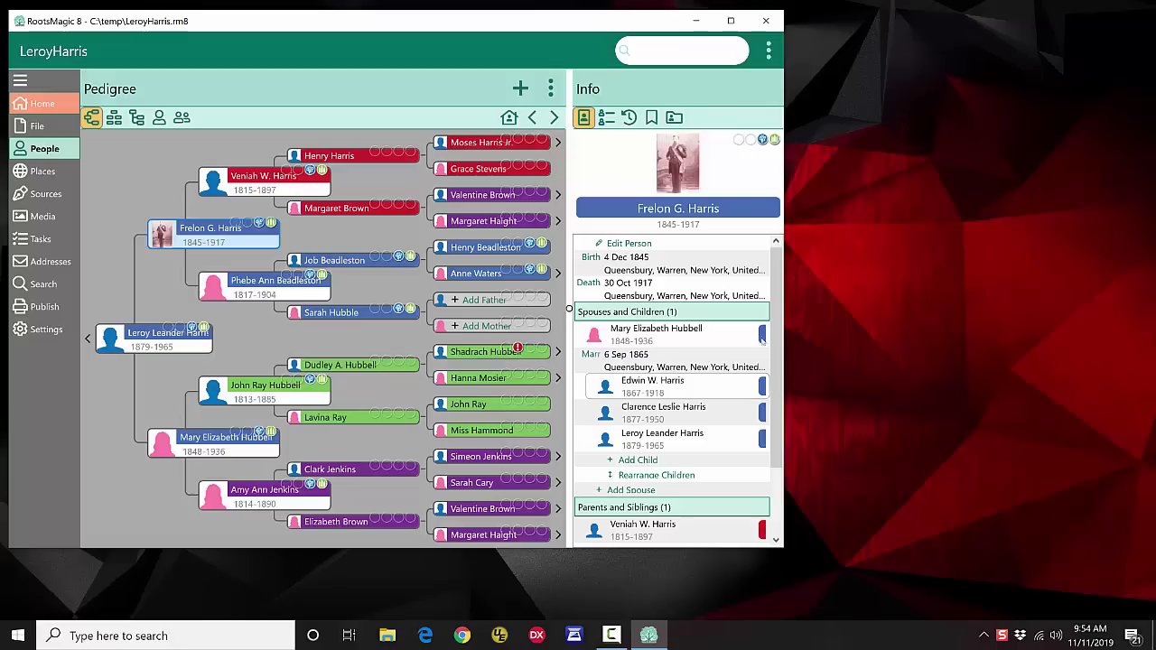
{"action": "scroll", "coordinate": [763, 362], "scroll_direction": "down", "scroll_amount": 5}
{"action": "scroll", "coordinate": [777, 272], "scroll_direction": "up", "scroll_amount": 5}
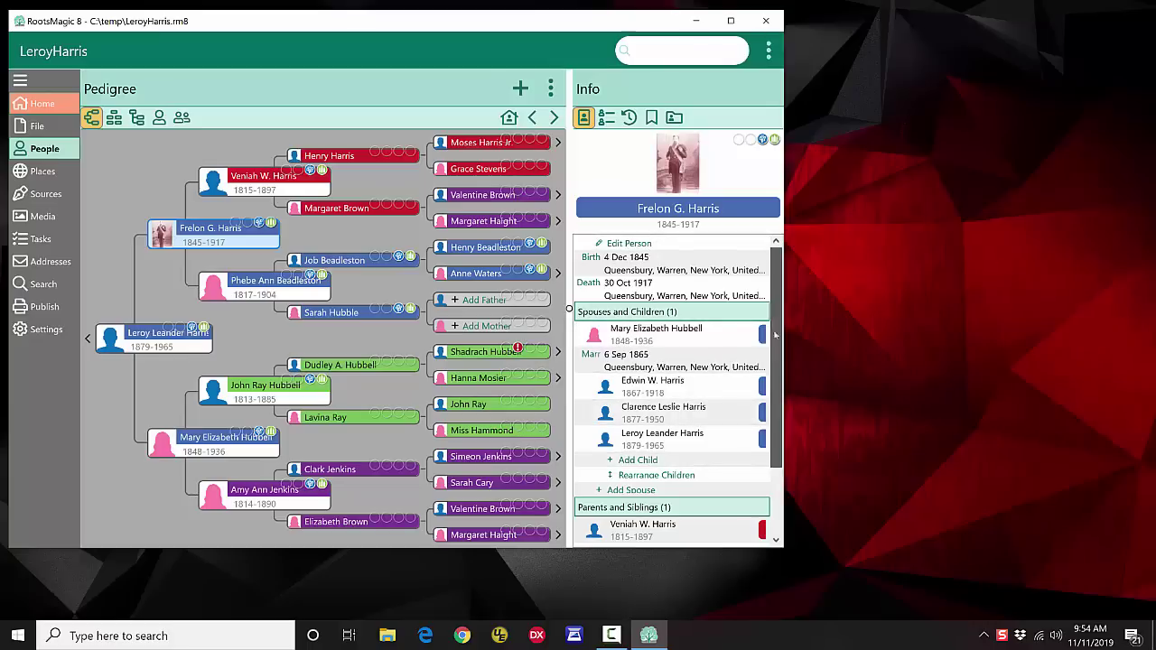
{"action": "mouse_move", "coordinate": [775, 328]}
{"action": "left_mouse_down"}
{"action": "mouse_move", "coordinate": [772, 433]}
{"action": "mouse_move", "coordinate": [768, 343]}
{"action": "left_mouse_up"}
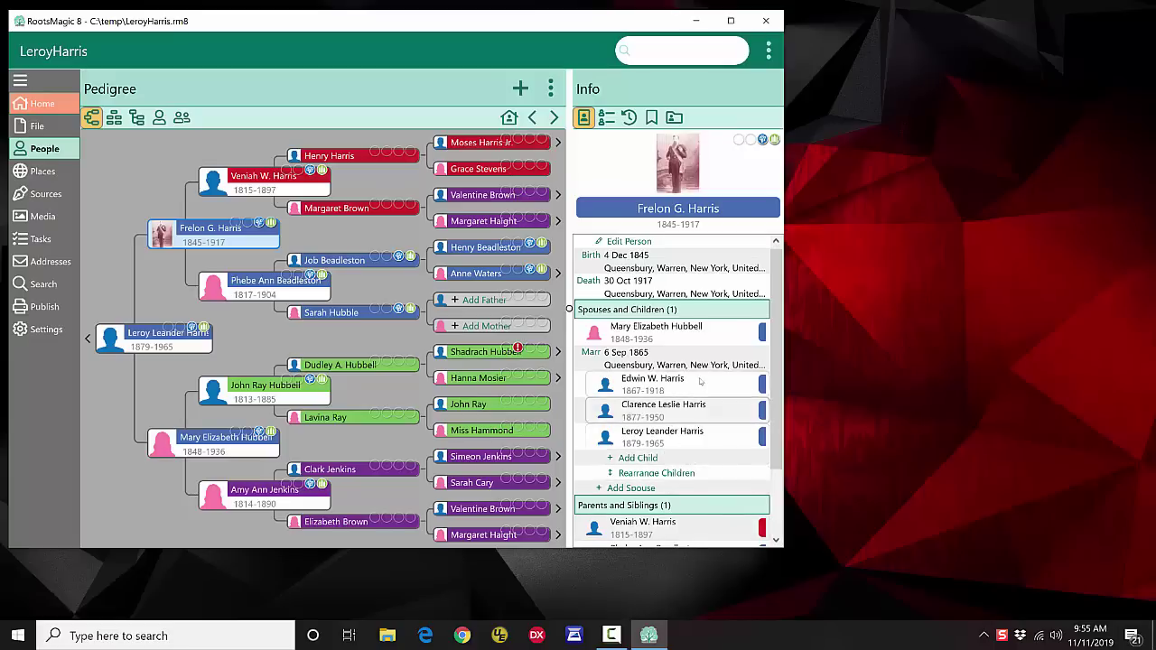
{"action": "scroll", "coordinate": [668, 416], "scroll_direction": "down", "scroll_amount": 2}
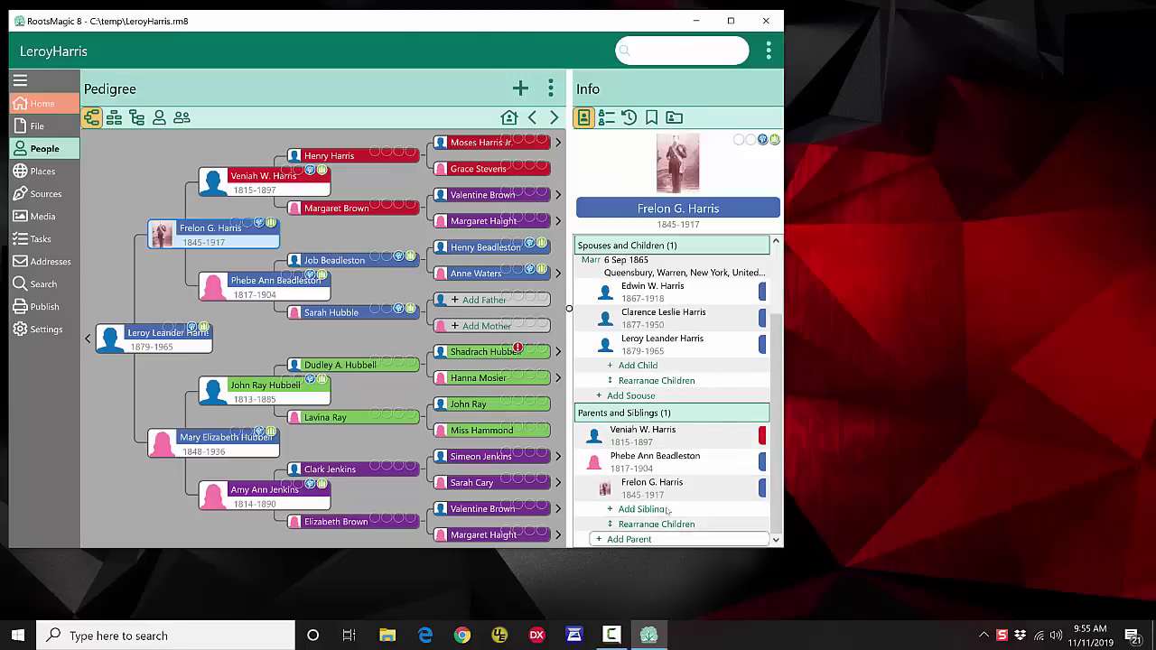
{"action": "scroll", "coordinate": [667, 413], "scroll_direction": "up", "scroll_amount": 2}
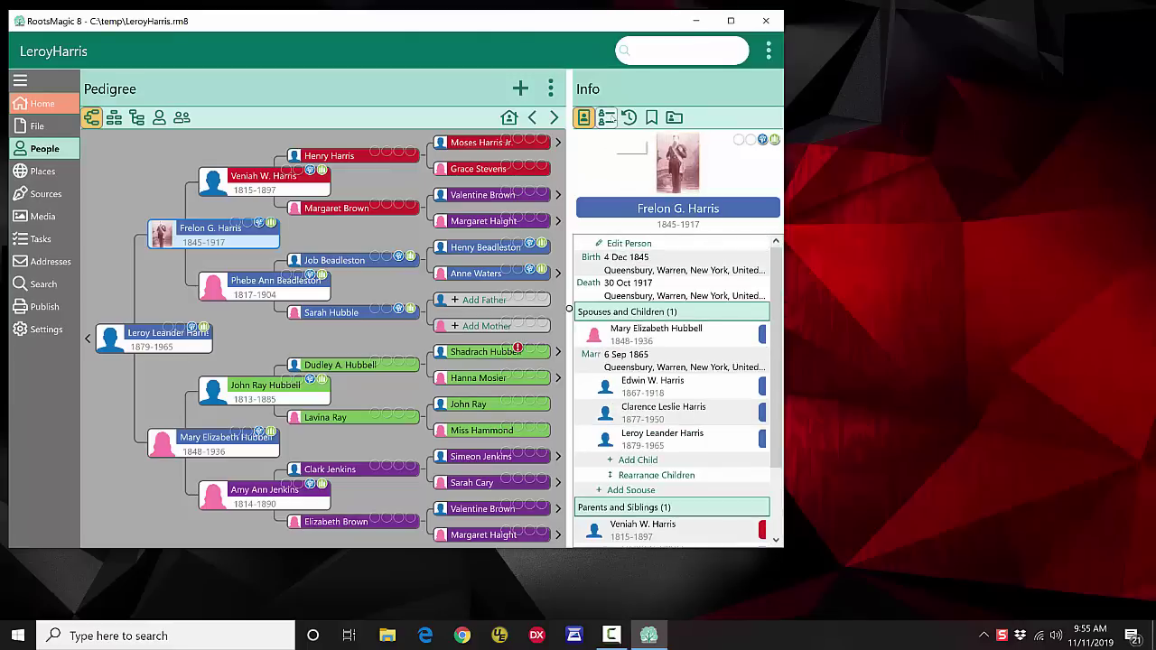
- Filter the people index beside the pedigree by surname, narrow it with the given-name text "ren", and clear the filter
{"action": "left_click", "coordinate": [606, 118]}
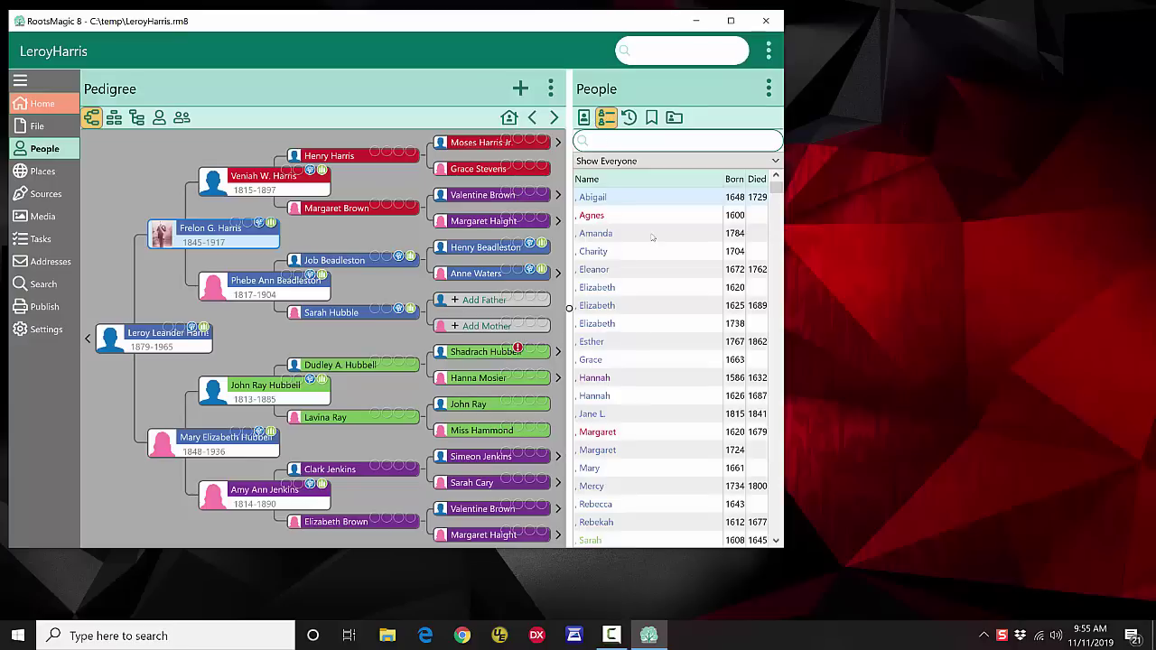
{"action": "left_click", "coordinate": [635, 141]}
{"action": "type", "text": "harris"}
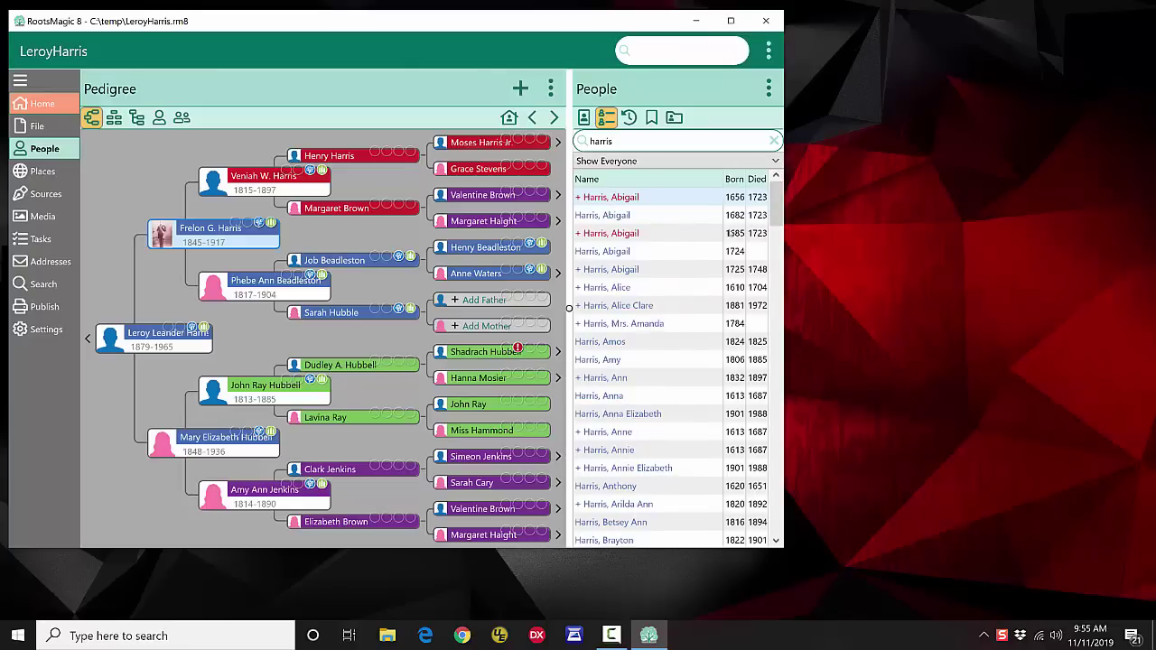
{"action": "mouse_move", "coordinate": [776, 191]}
{"action": "left_mouse_down"}
{"action": "mouse_move", "coordinate": [778, 380]}
{"action": "mouse_move", "coordinate": [777, 191]}
{"action": "left_mouse_up"}
{"action": "type", "text": "ren"}
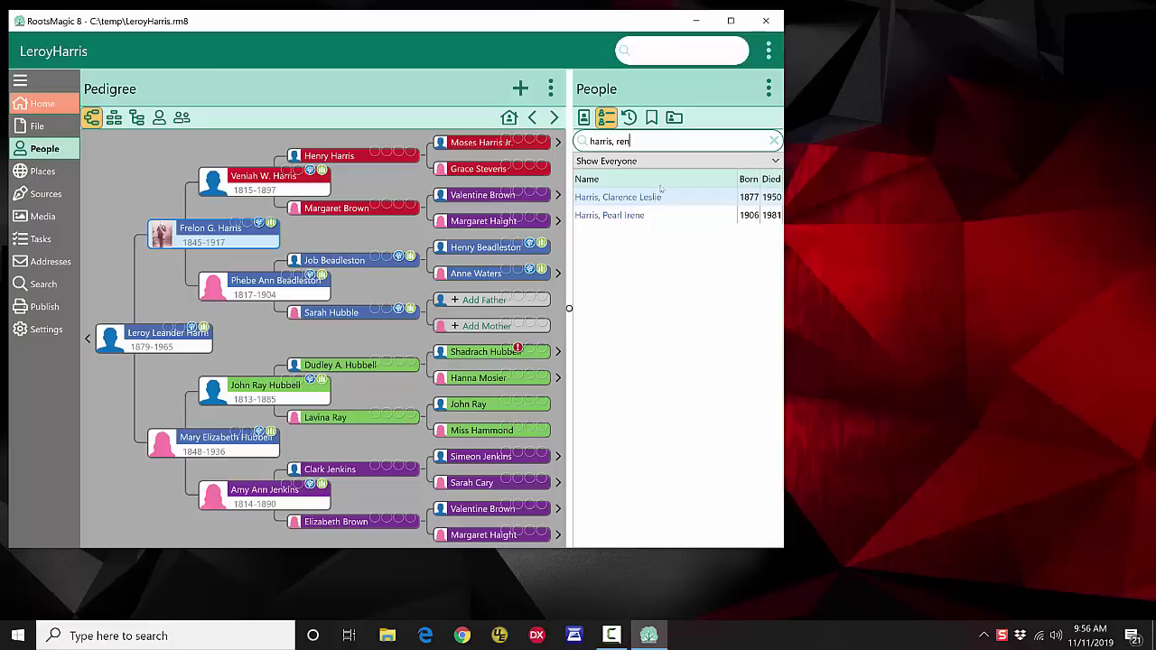
{"action": "left_click", "coordinate": [773, 141]}
- View the History, Bookmarks and Groups lists beside the pedigree
{"action": "left_click", "coordinate": [630, 118]}
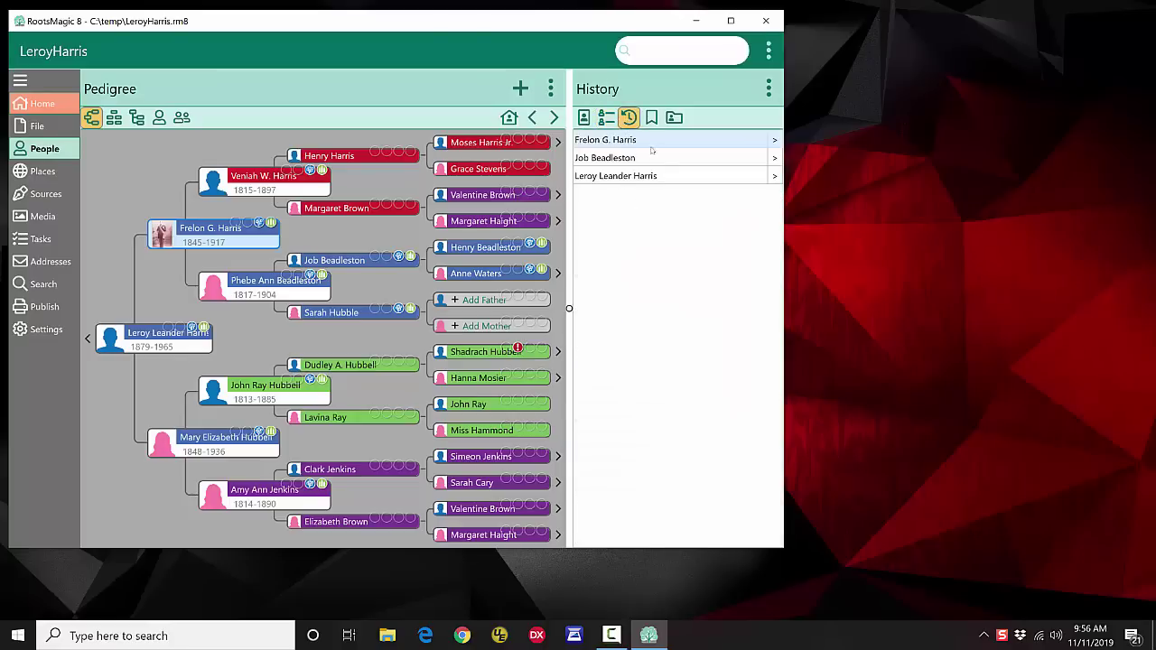
{"action": "left_click", "coordinate": [651, 117]}
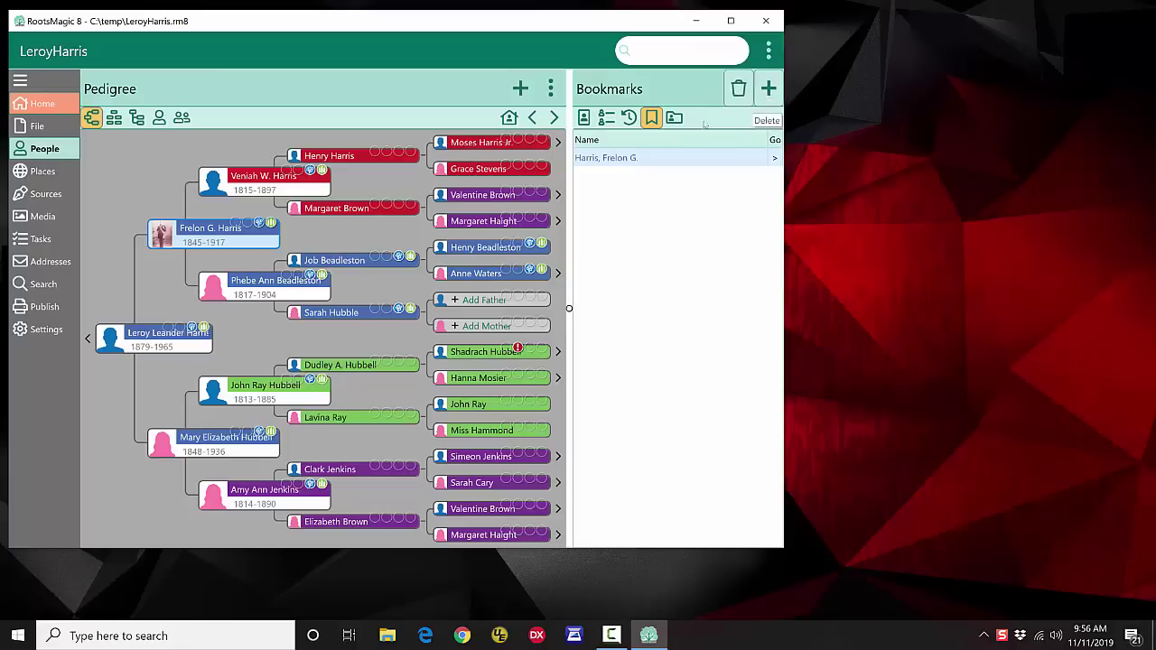
{"action": "left_click", "coordinate": [674, 118]}
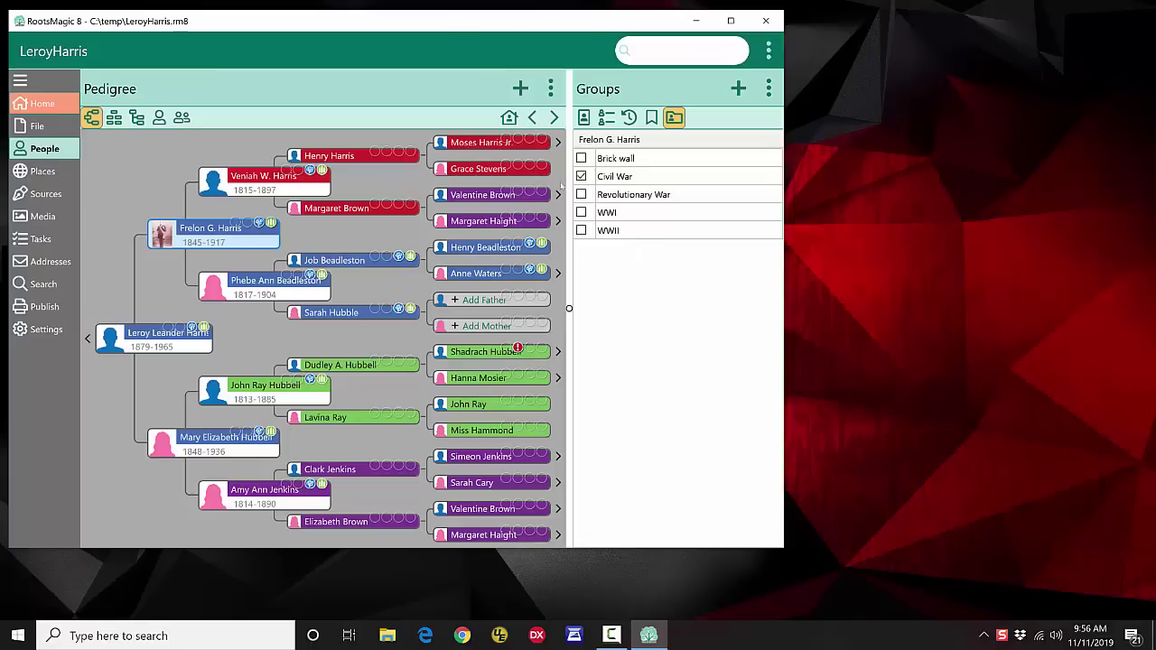
- Check the group memberships of the root person's paternal grandfather and grandmother, and reselect the father
{"action": "left_click", "coordinate": [275, 183]}
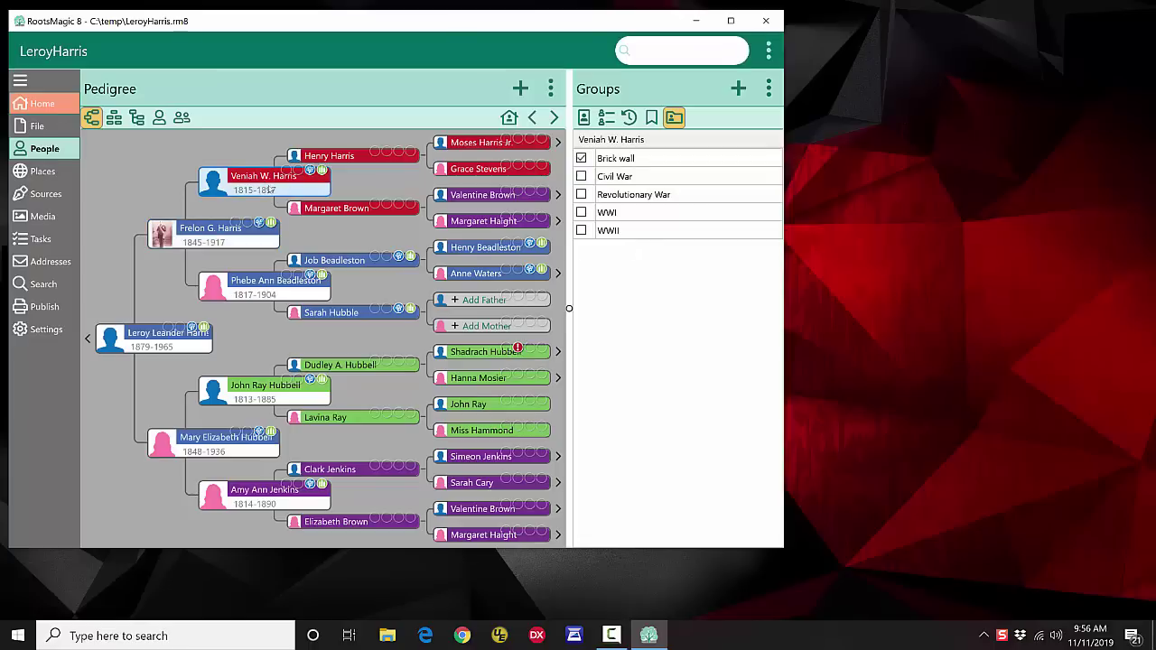
{"action": "left_click", "coordinate": [285, 296]}
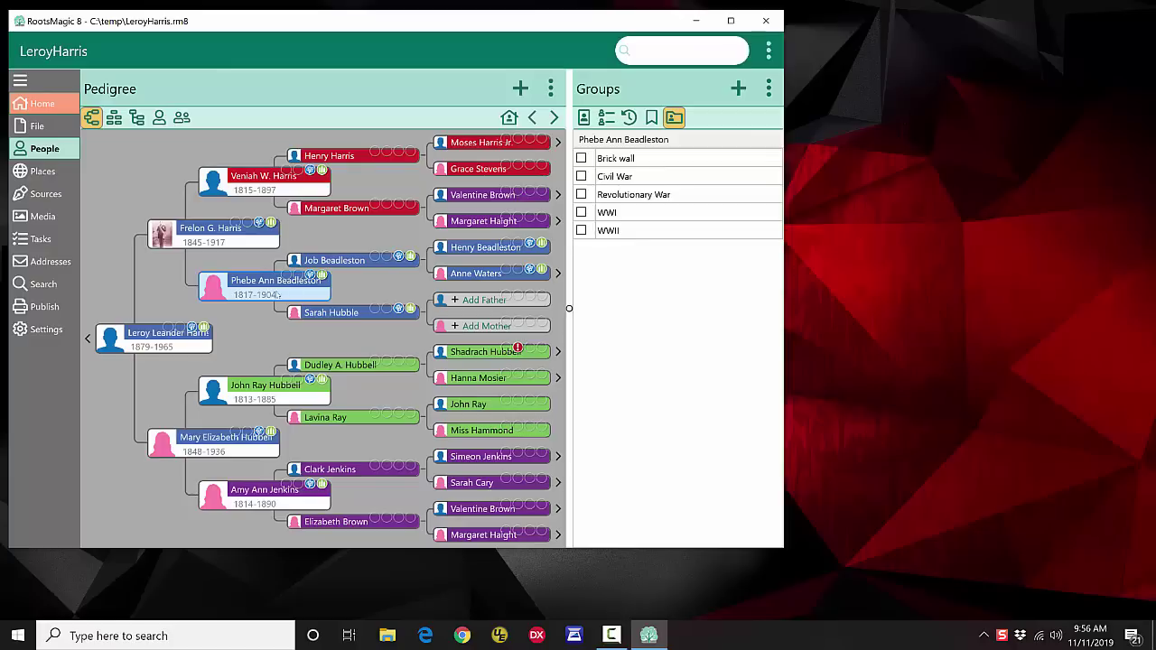
{"action": "left_click", "coordinate": [222, 243]}
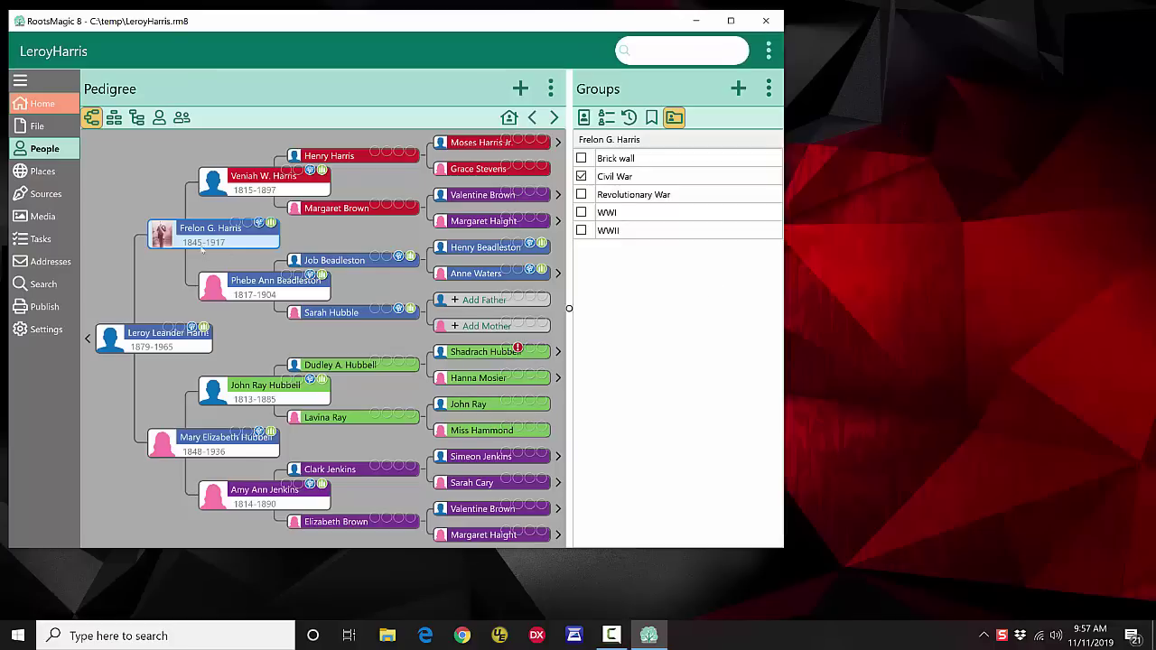
- Open the father's record in the Edit Person window, and resize and move the window over the main file window
{"action": "left_click_drag", "start_coordinate": [187, 24], "coordinate": [191, 24]}
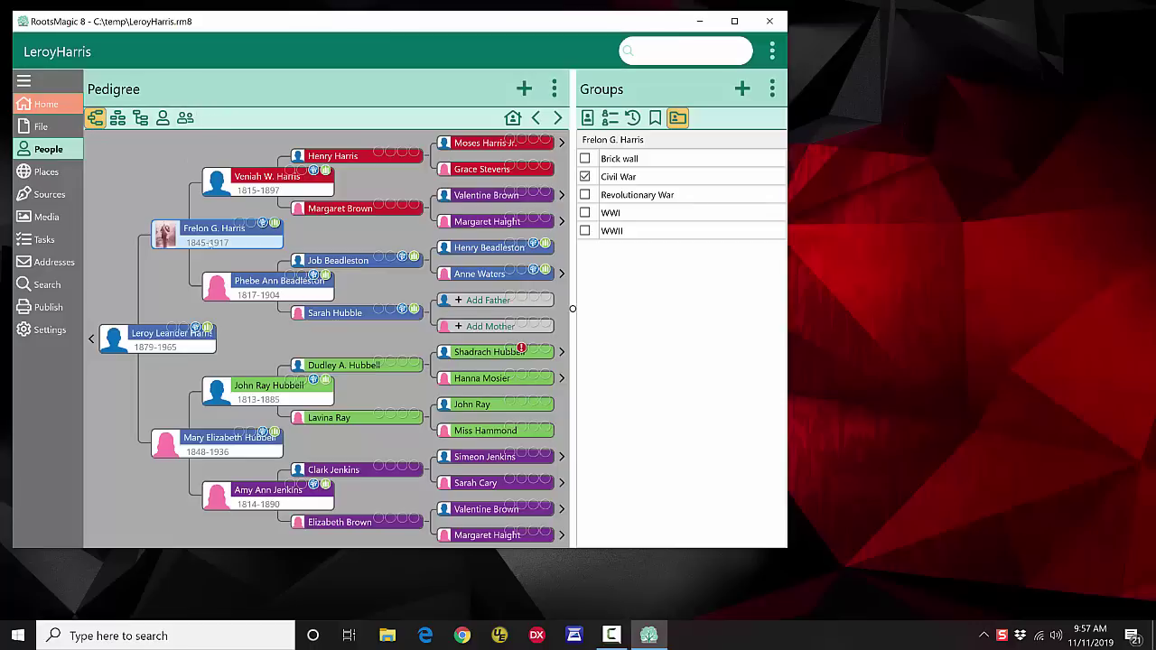
{"action": "double_click", "coordinate": [209, 243]}
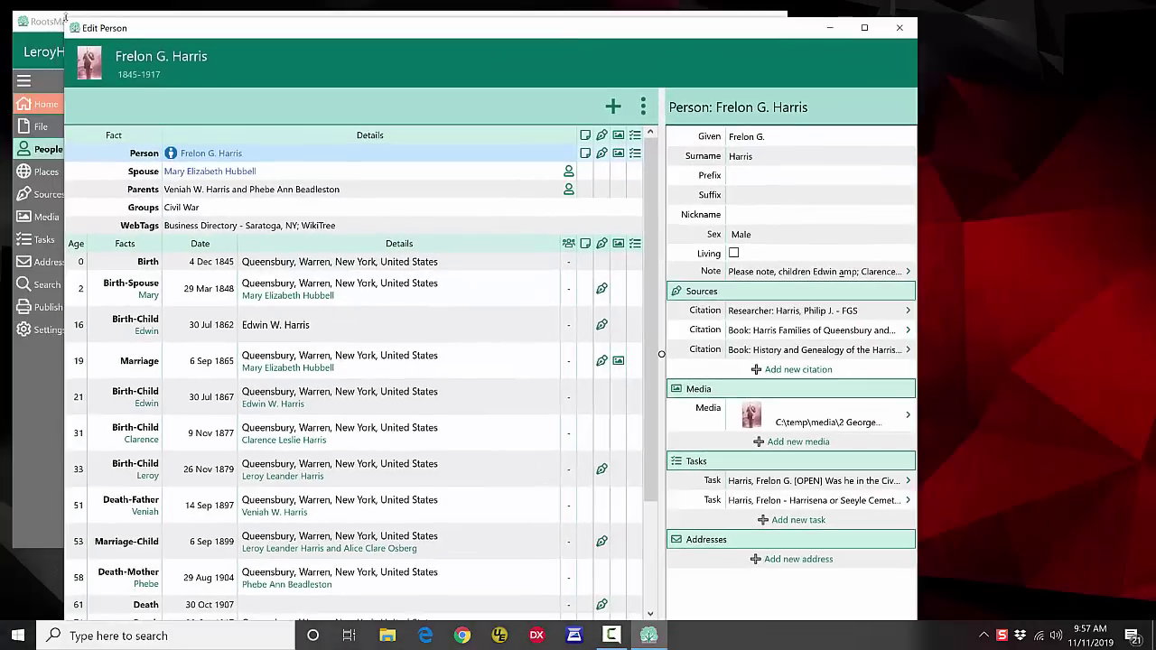
{"action": "left_click_drag", "start_coordinate": [65, 16], "coordinate": [240, 242]}
{"action": "left_click_drag", "start_coordinate": [307, 257], "coordinate": [138, 64]}
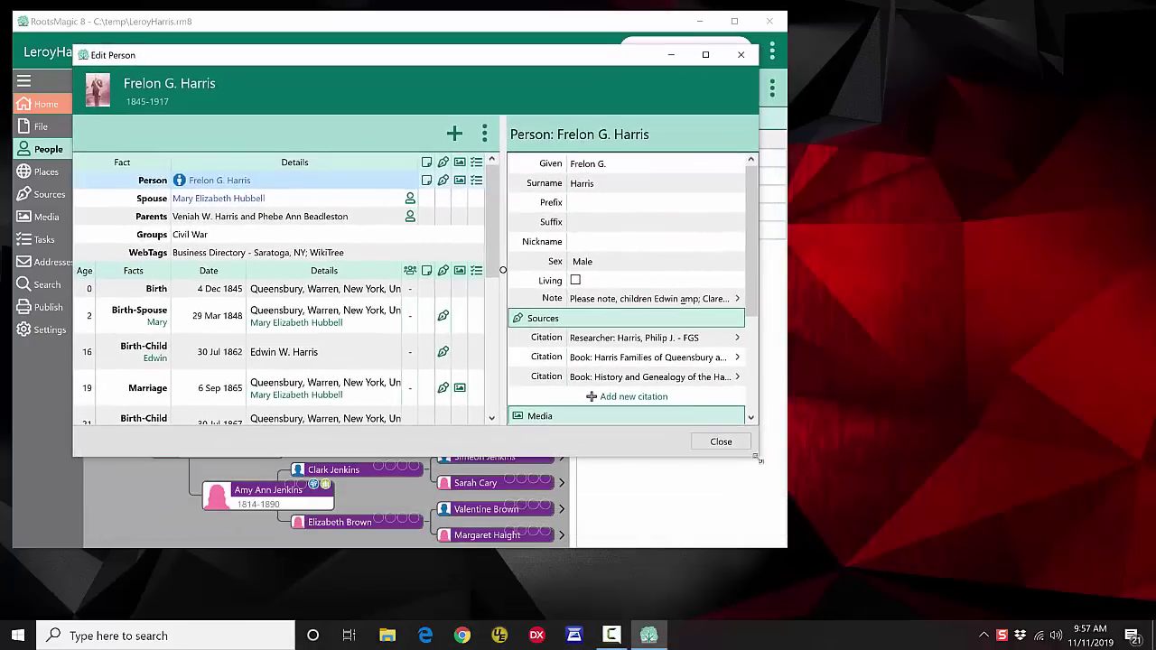
{"action": "left_click_drag", "start_coordinate": [760, 460], "coordinate": [815, 544]}
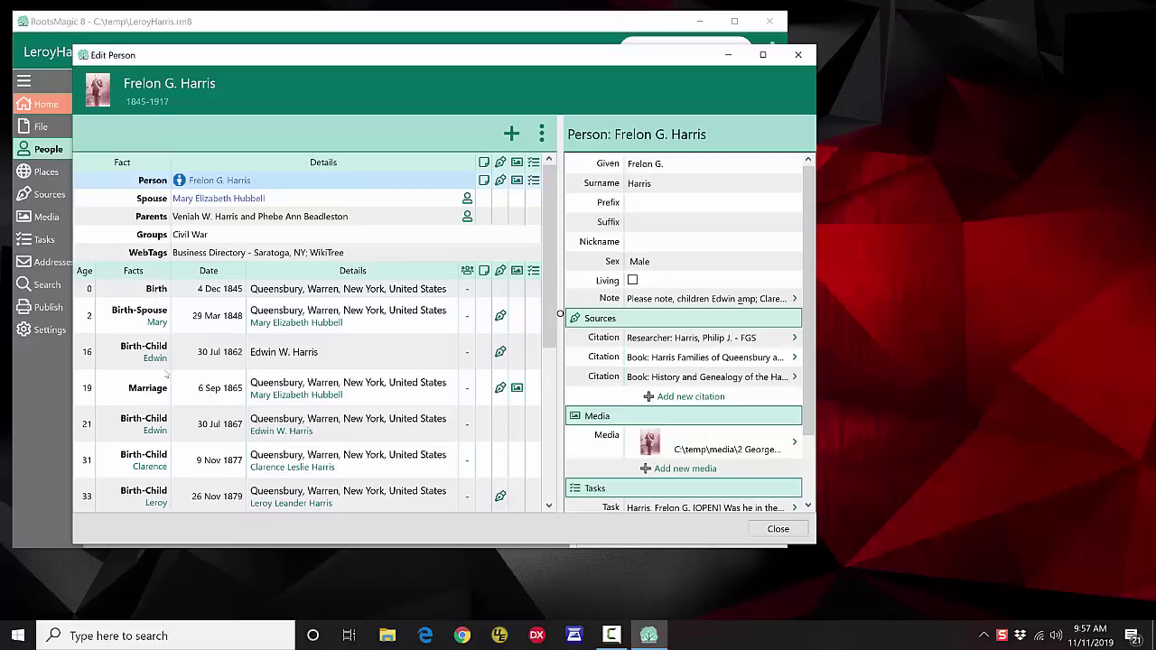
- Look through the father's full list of personal and family facts in the Edit Person window
{"action": "scroll", "coordinate": [188, 446], "scroll_direction": "down", "scroll_amount": 5}
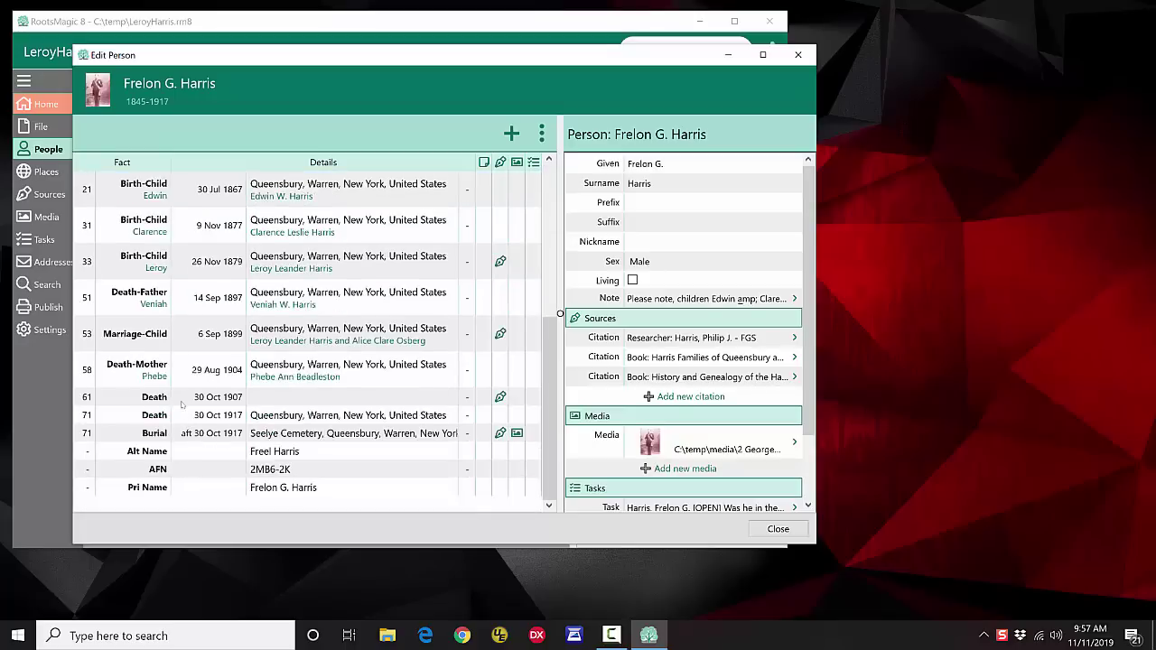
{"action": "scroll", "coordinate": [208, 398], "scroll_direction": "up", "scroll_amount": 5}
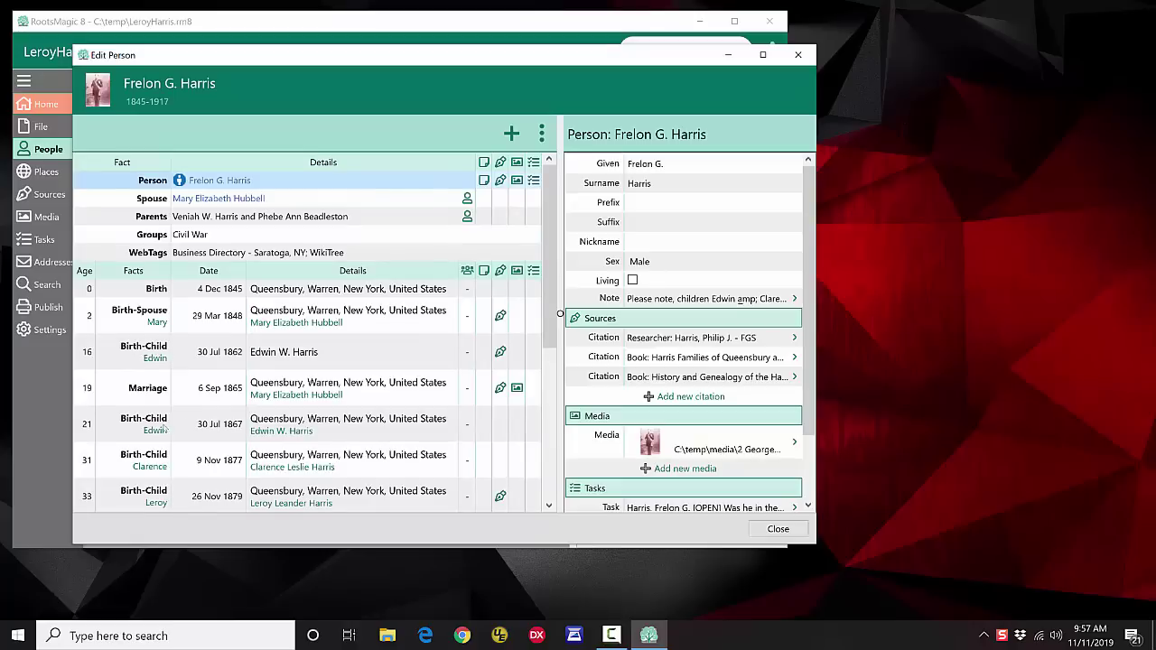
{"action": "scroll", "coordinate": [186, 430], "scroll_direction": "down", "scroll_amount": 5}
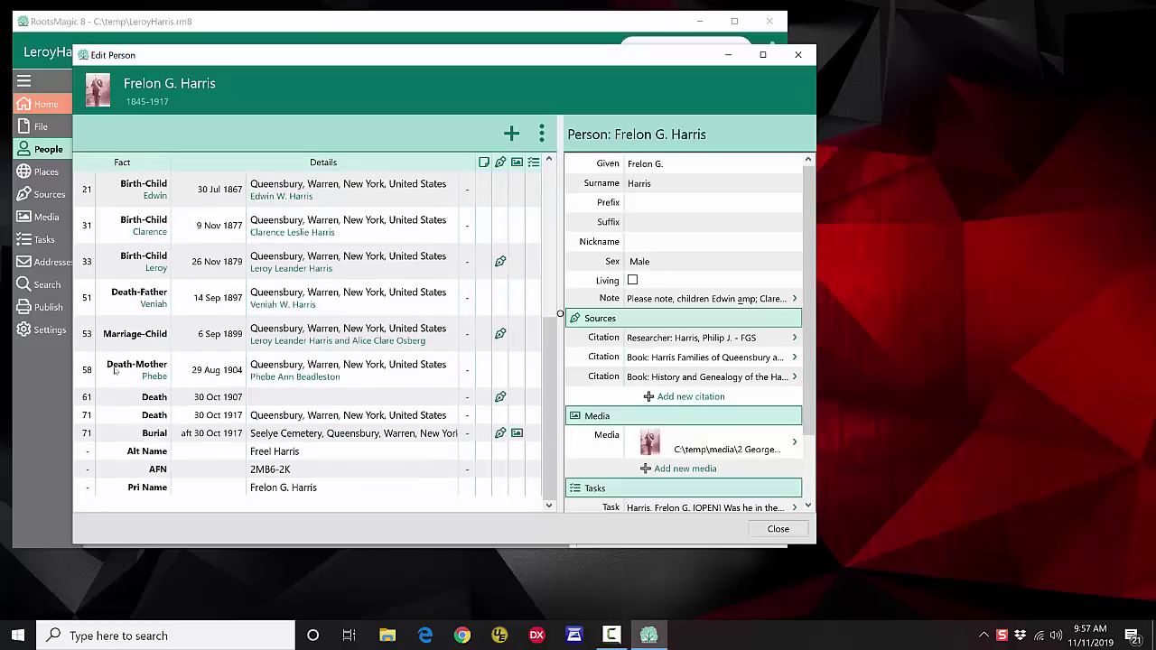
{"action": "scroll", "coordinate": [316, 341], "scroll_direction": "up", "scroll_amount": 5}
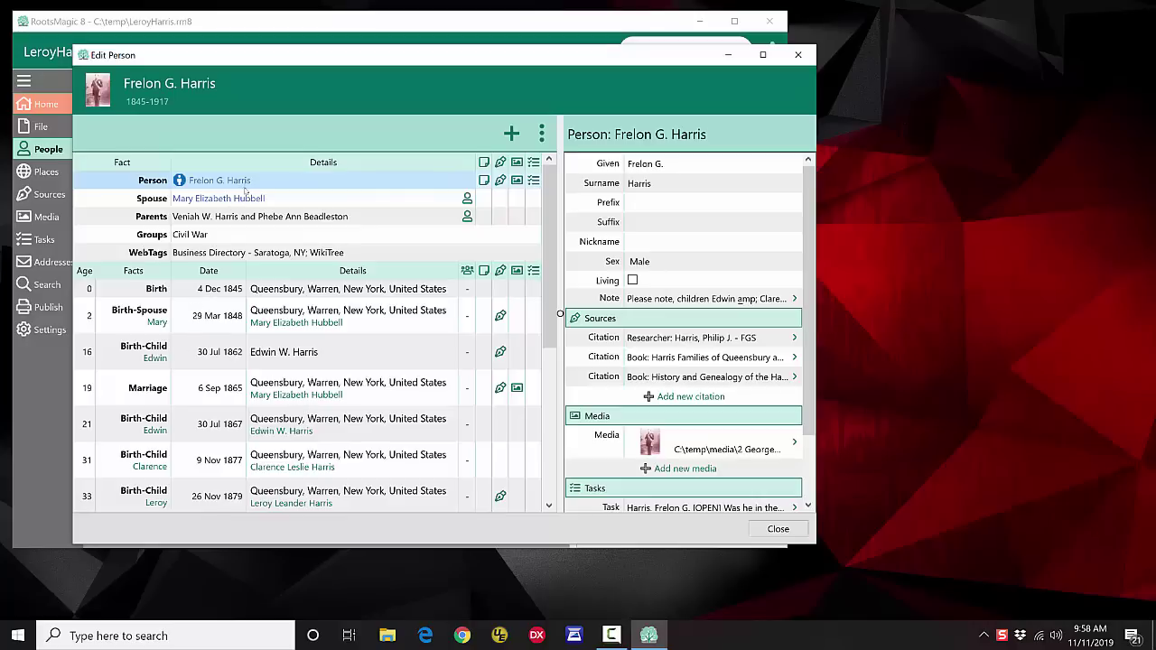
- Review the details of the father's birth, his wife's birth with its LDS: FamilySearch.org citation, and their marriage
{"action": "left_click", "coordinate": [168, 289]}
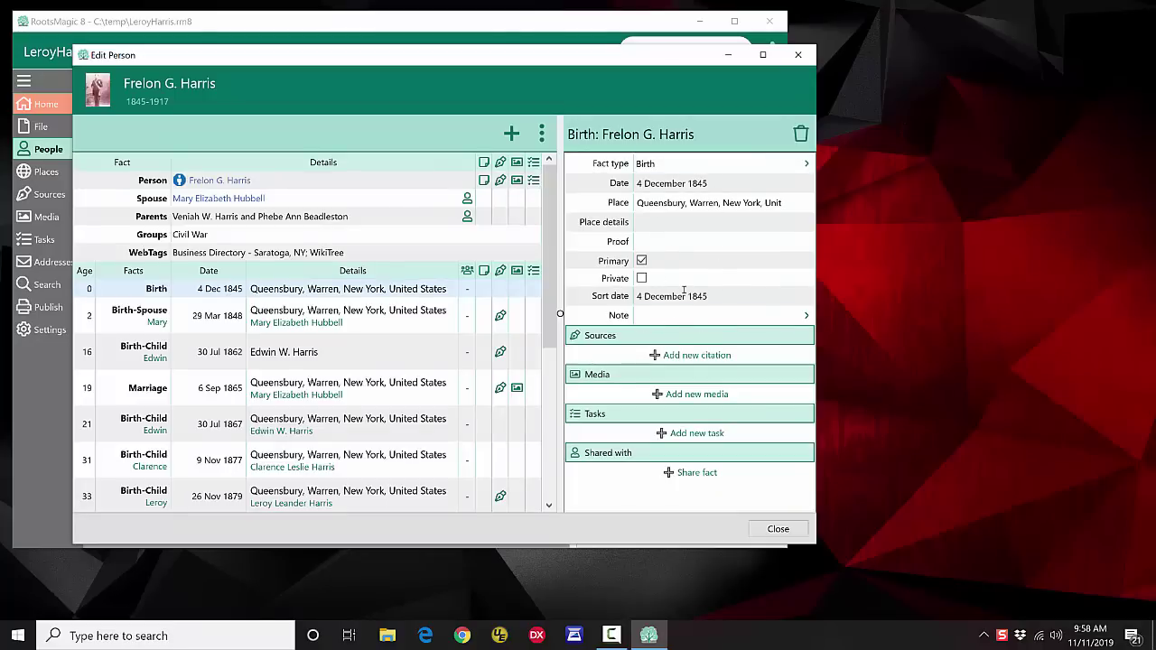
{"action": "left_click", "coordinate": [217, 316]}
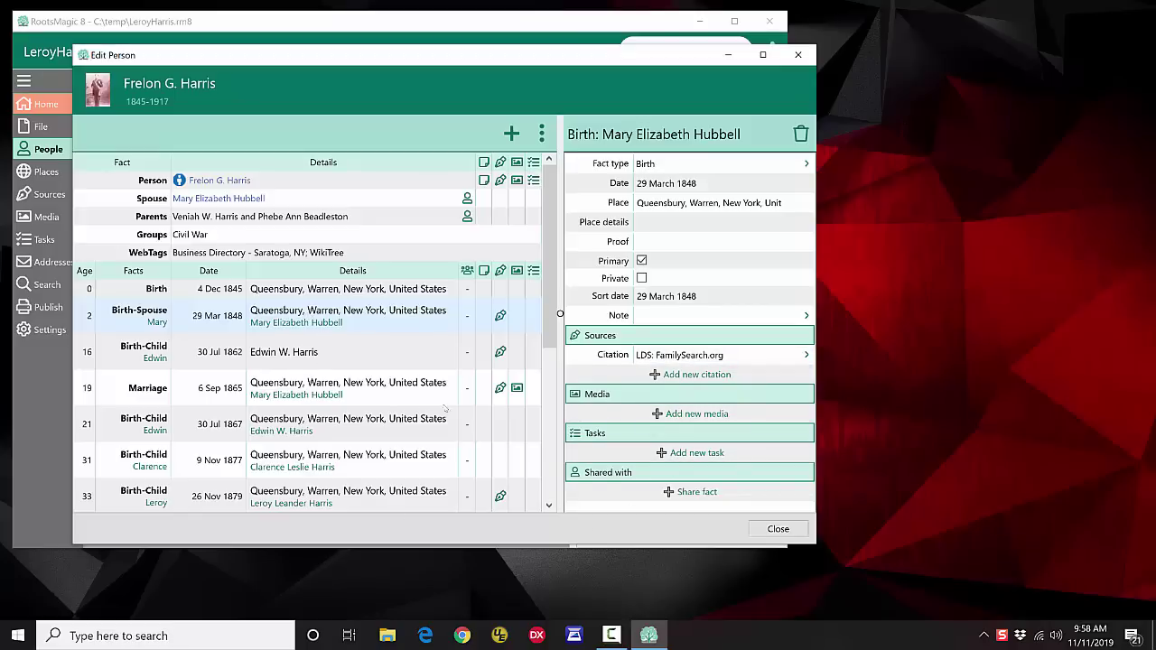
{"action": "left_click", "coordinate": [676, 355]}
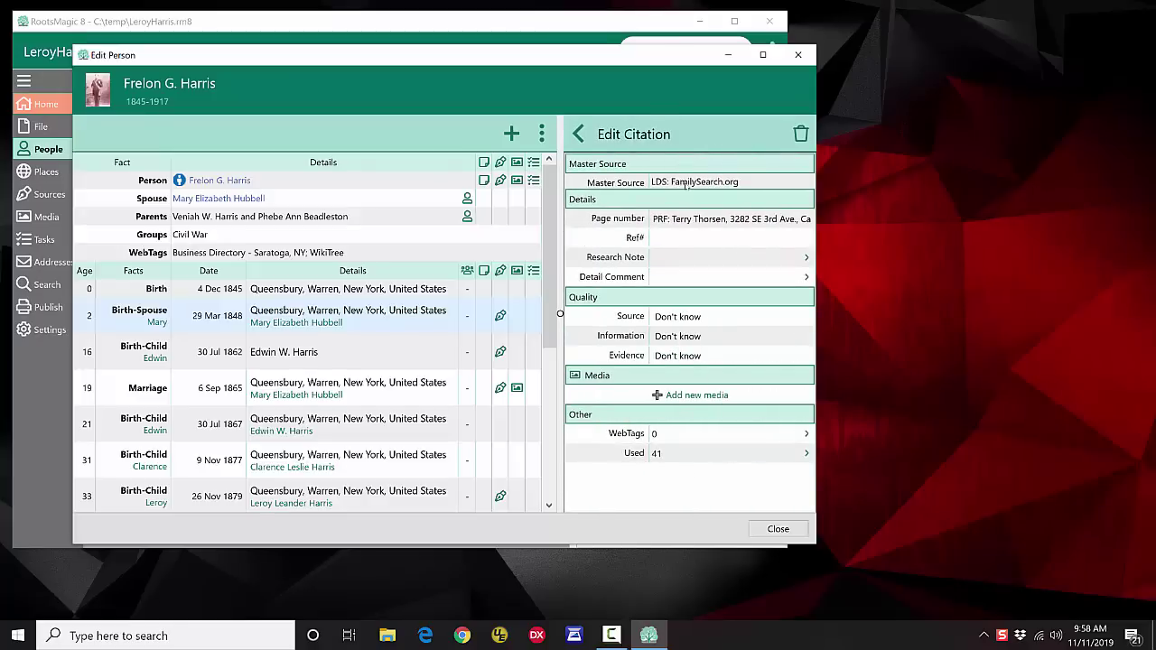
{"action": "left_click", "coordinate": [684, 221]}
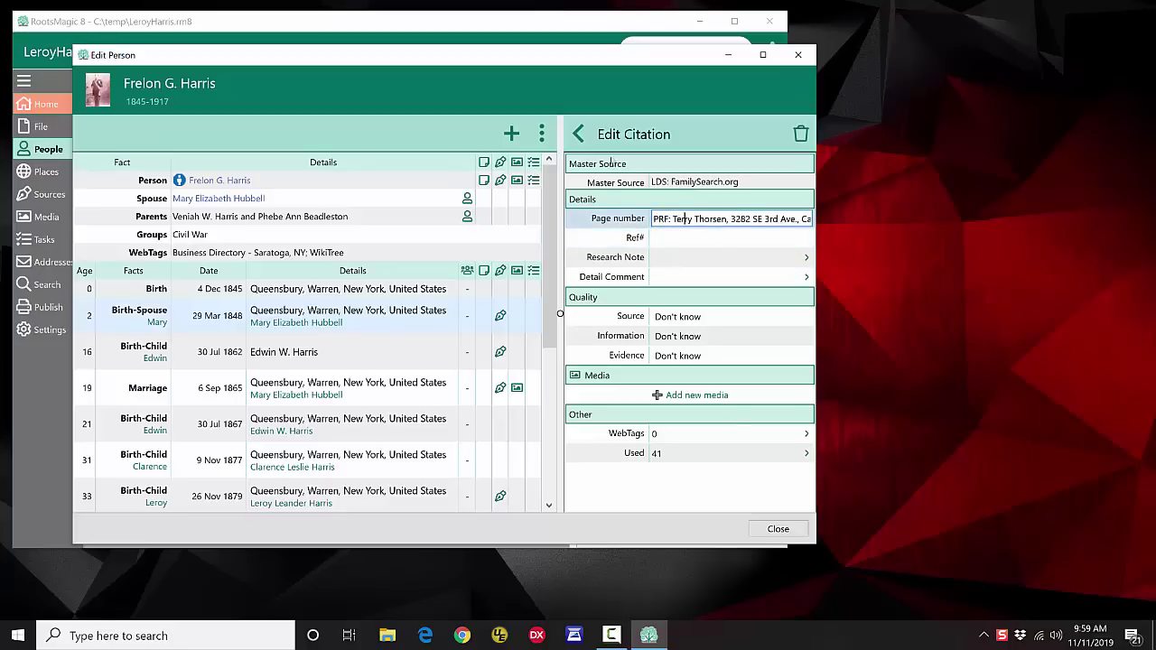
{"action": "left_click", "coordinate": [578, 133]}
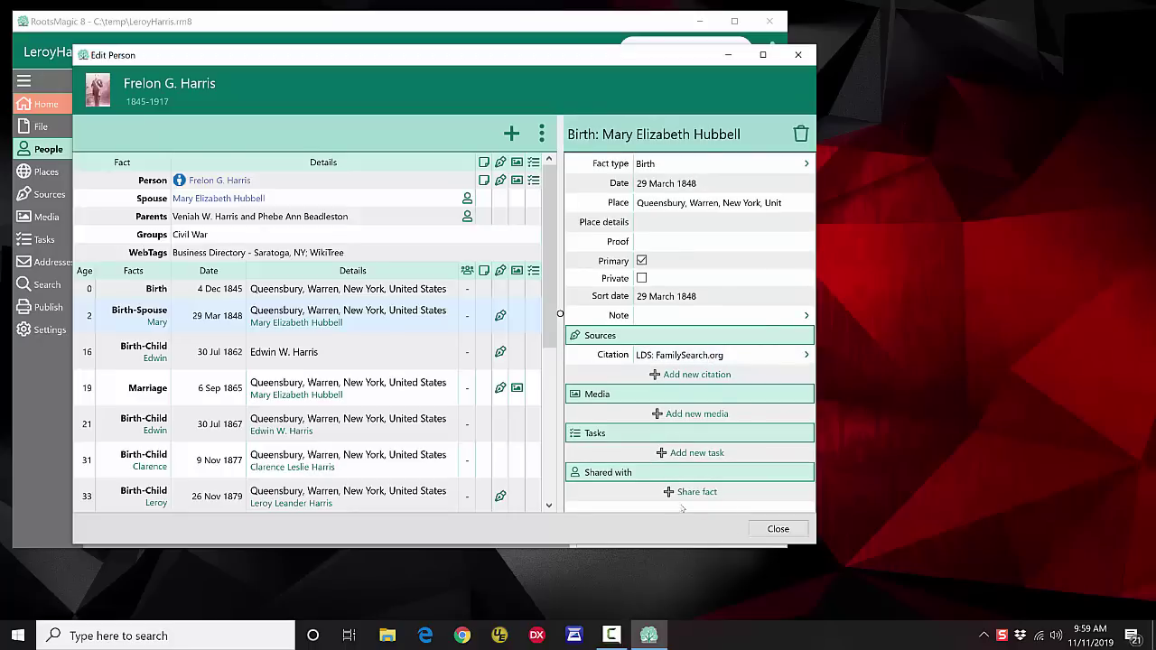
{"action": "left_click", "coordinate": [343, 391]}
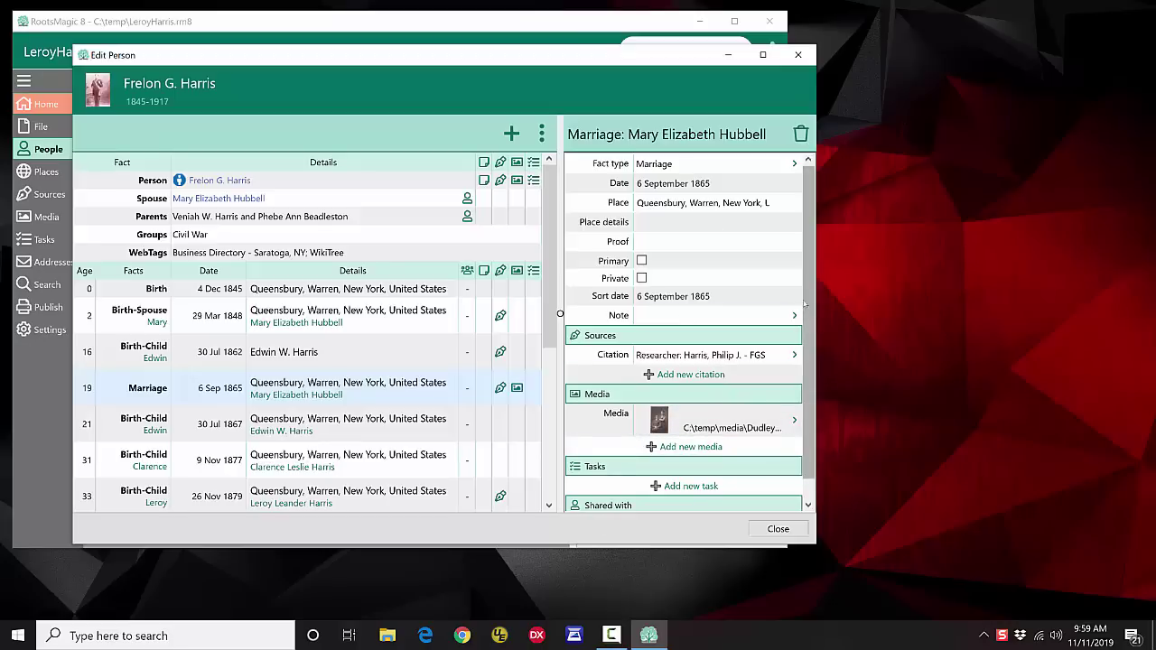
- Examine the photo attached to the marriage fact at full size, and return to the marriage details down to the sharing section
{"action": "scroll", "coordinate": [816, 411], "scroll_direction": "down", "scroll_amount": 1}
{"action": "scroll", "coordinate": [815, 411], "scroll_direction": "up", "scroll_amount": 1}
{"action": "scroll", "coordinate": [707, 402], "scroll_direction": "down", "scroll_amount": 1}
{"action": "left_click", "coordinate": [707, 402]}
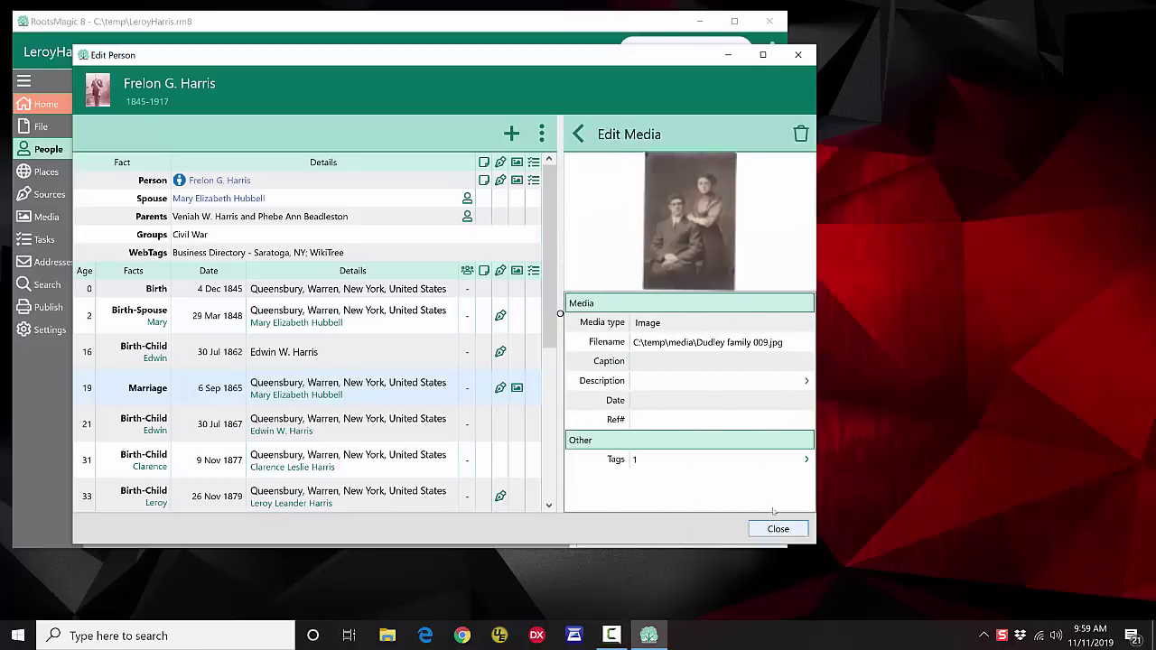
{"action": "left_click", "coordinate": [666, 361]}
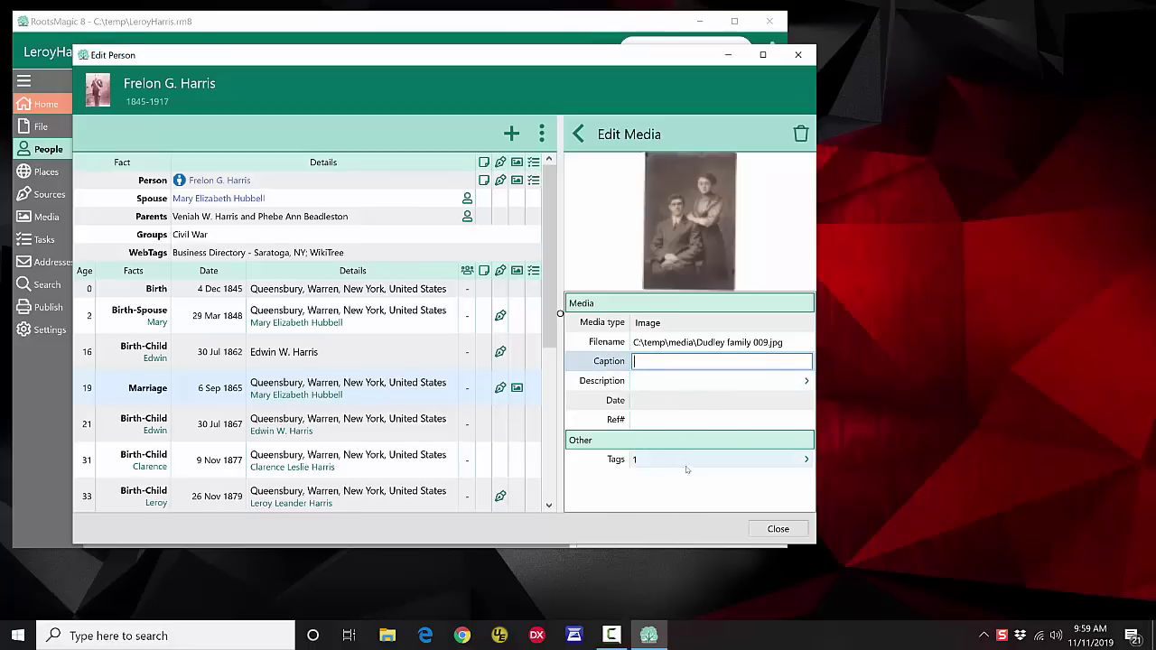
{"action": "left_click", "coordinate": [692, 227]}
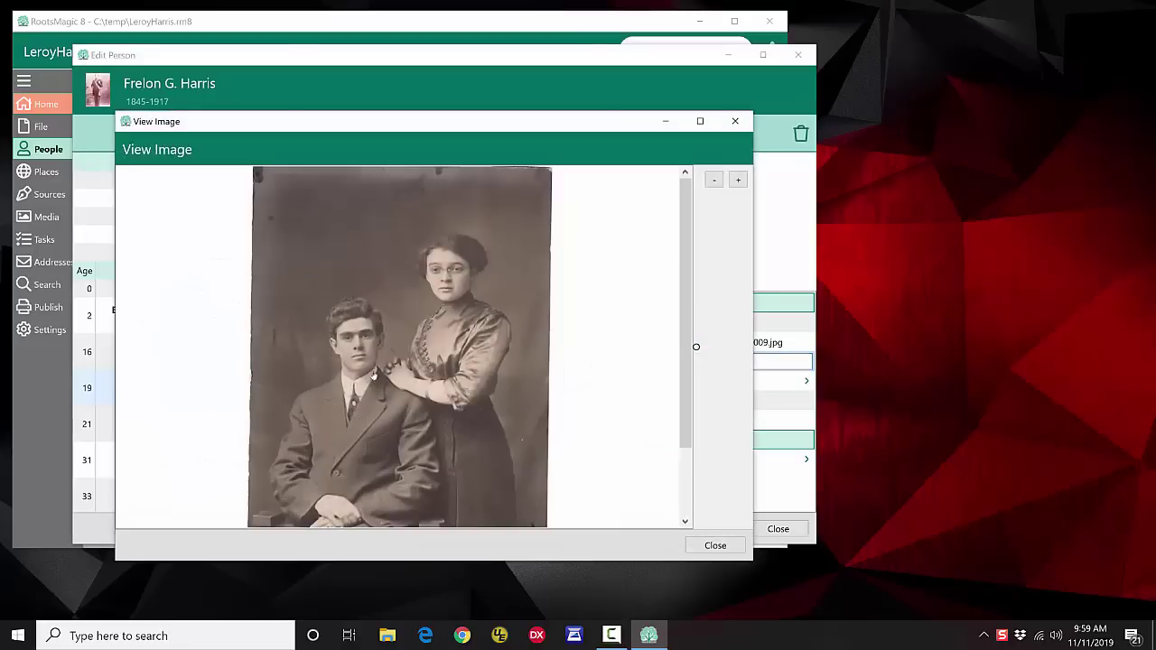
{"action": "left_click", "coordinate": [721, 550]}
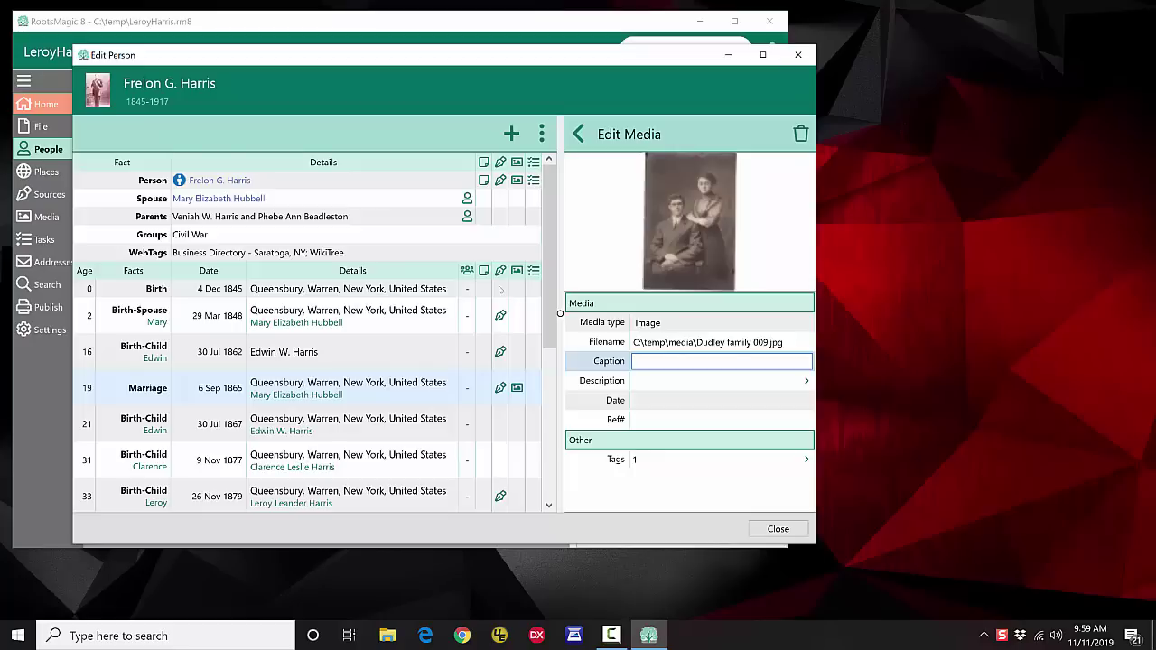
{"action": "left_click", "coordinate": [584, 144]}
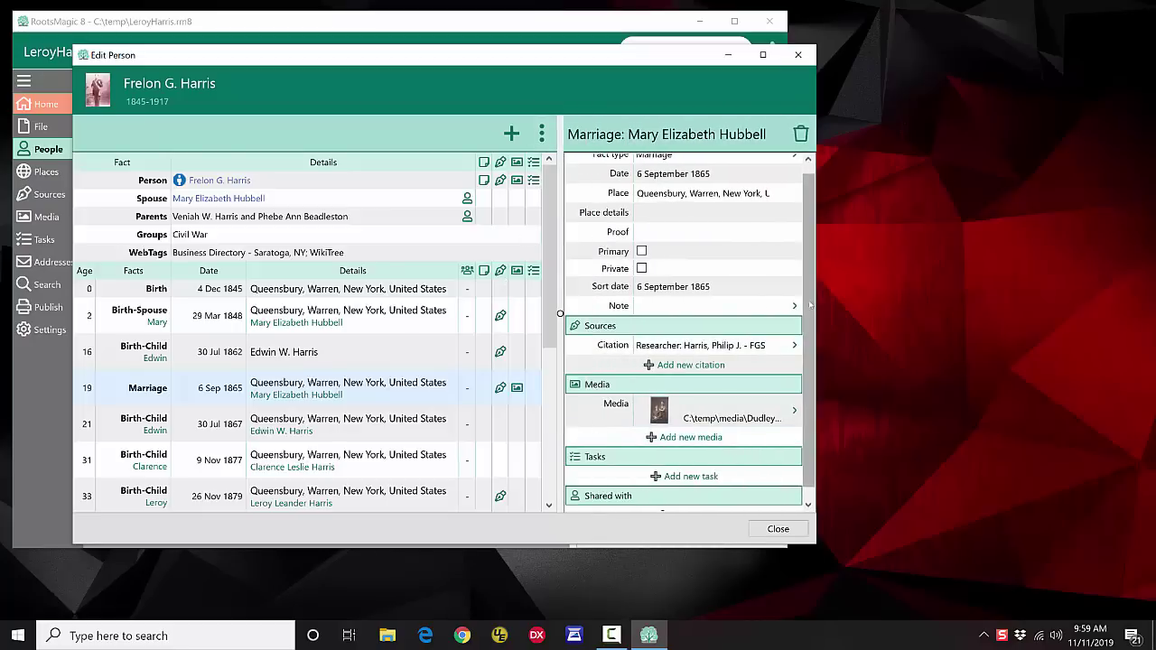
{"action": "scroll", "coordinate": [695, 420], "scroll_direction": "down", "scroll_amount": 1}
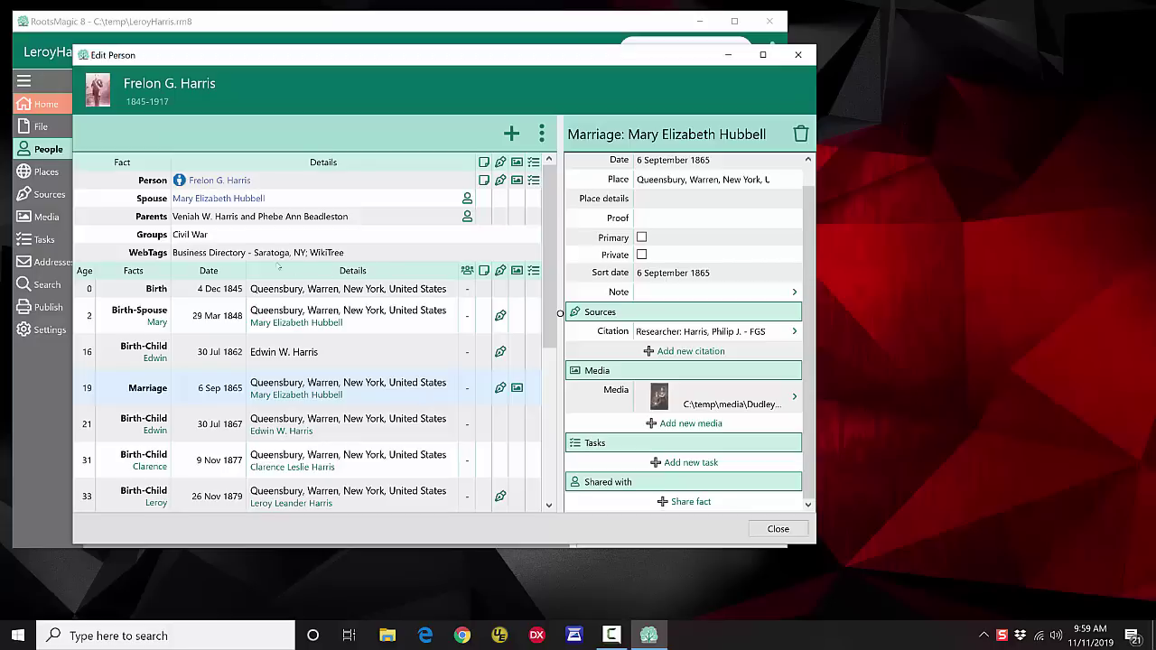
- Review the father's group memberships, his WebTags and his main person details
{"action": "left_click", "coordinate": [196, 234]}
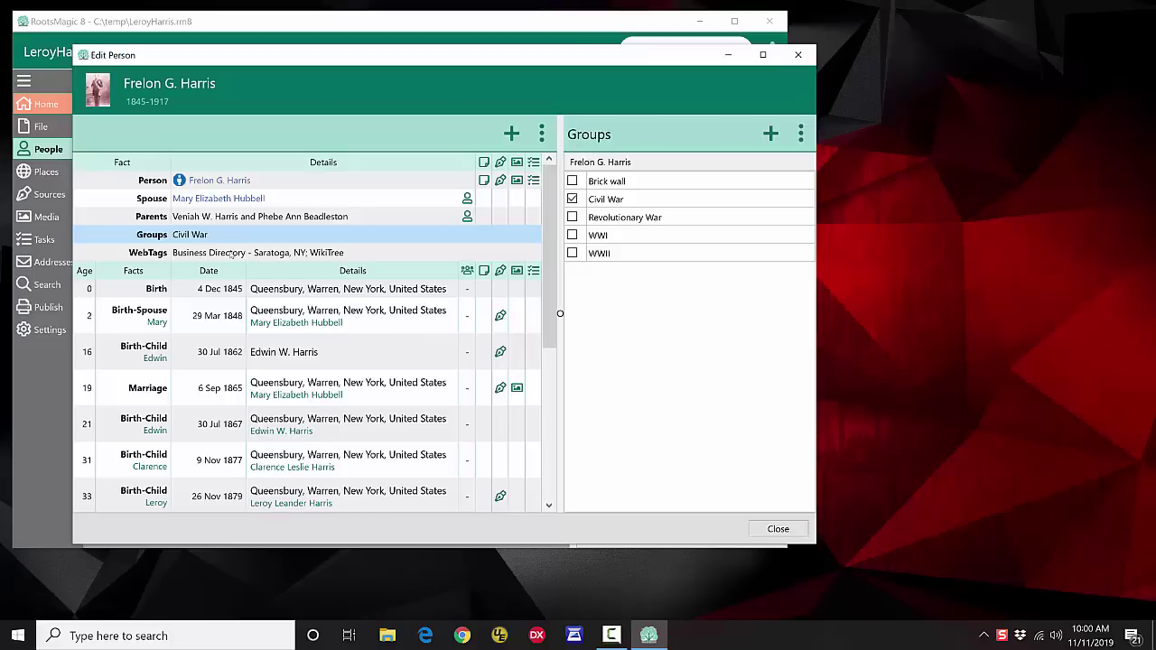
{"action": "left_click", "coordinate": [232, 255]}
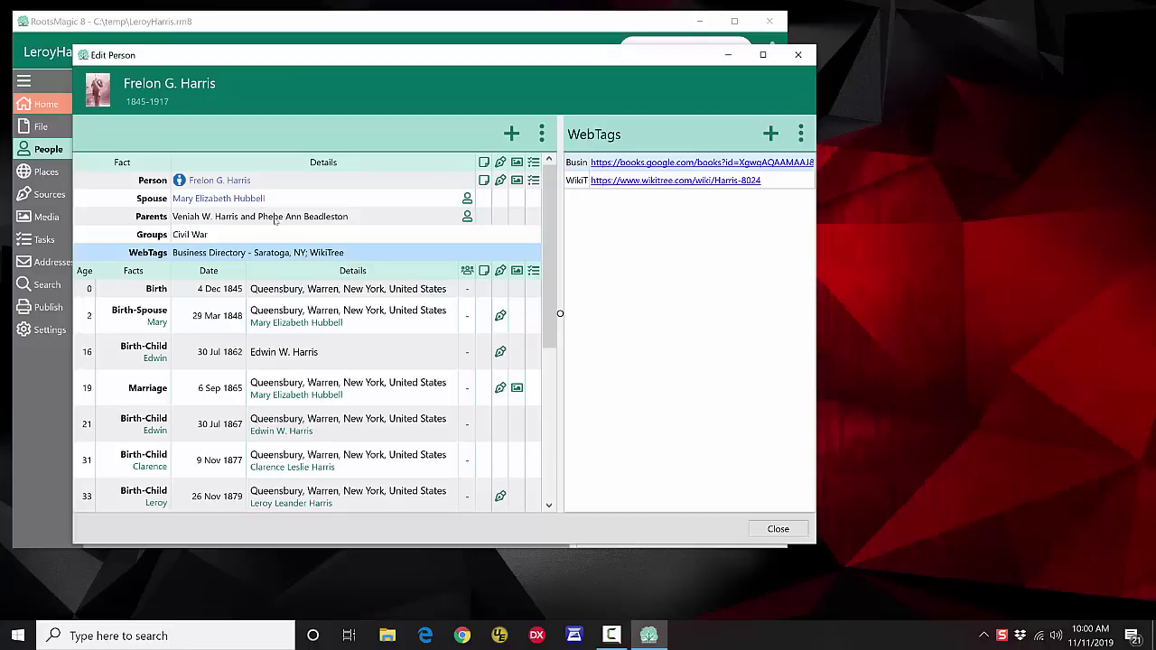
{"action": "left_click", "coordinate": [247, 185]}
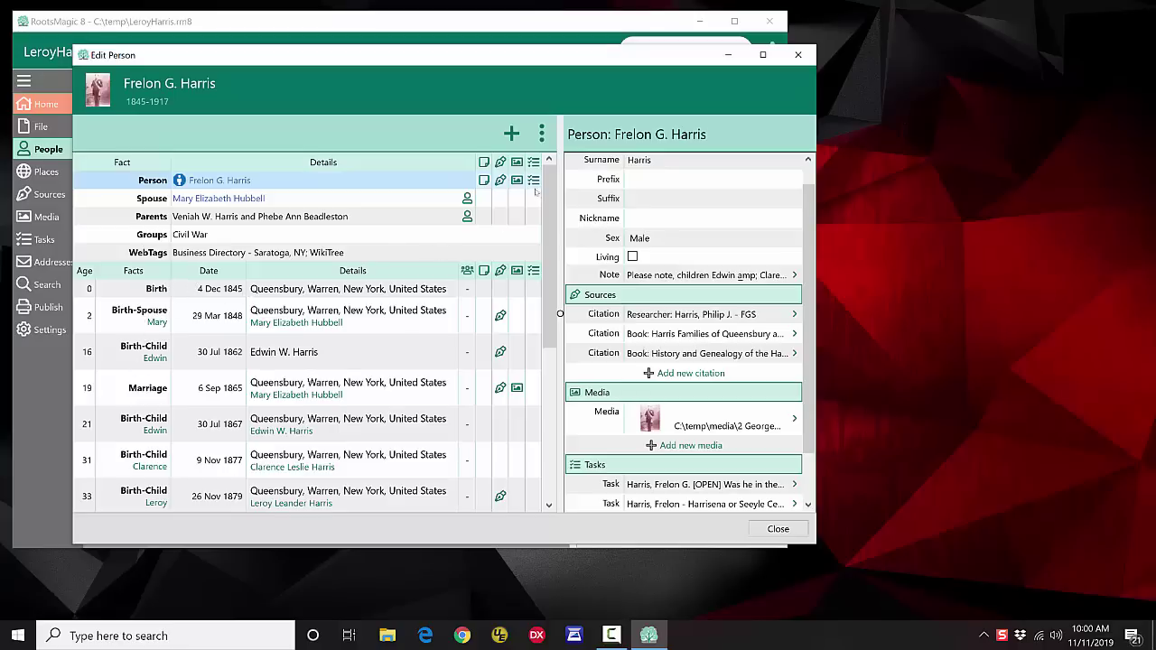
- Turn off the display of parent, sibling, child and spouse events in the Edit Person options
{"action": "left_click", "coordinate": [541, 134]}
{"action": "left_click", "coordinate": [565, 206]}
{"action": "left_click", "coordinate": [102, 223]}
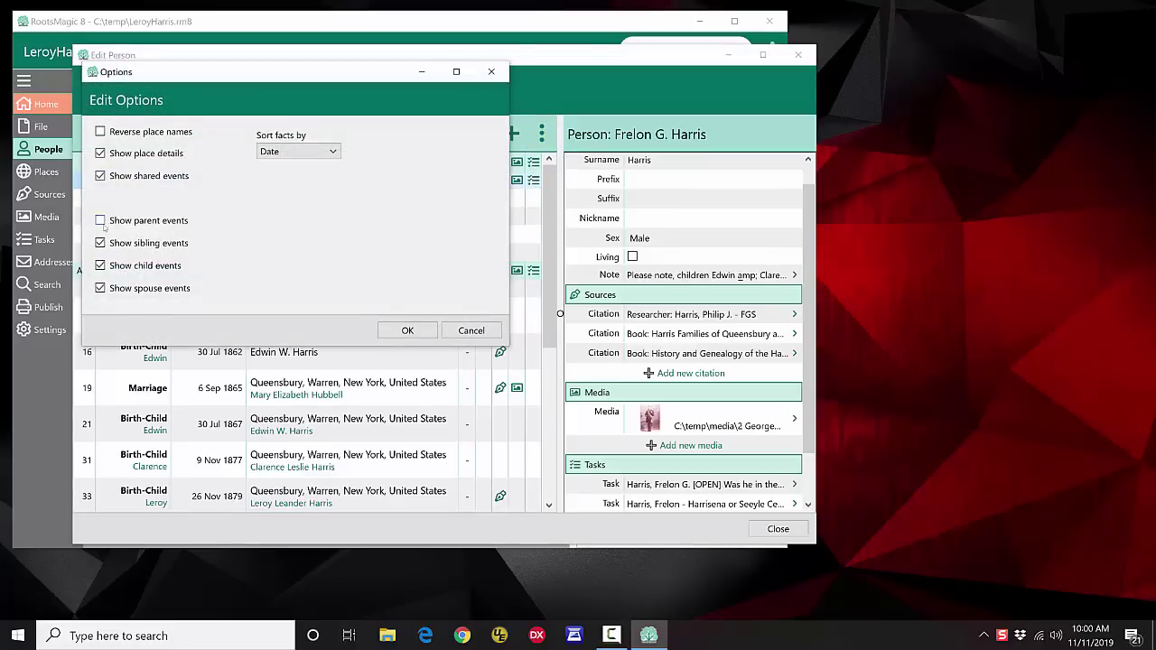
{"action": "left_click", "coordinate": [100, 243]}
{"action": "left_click", "coordinate": [101, 266]}
{"action": "left_click", "coordinate": [407, 331]}
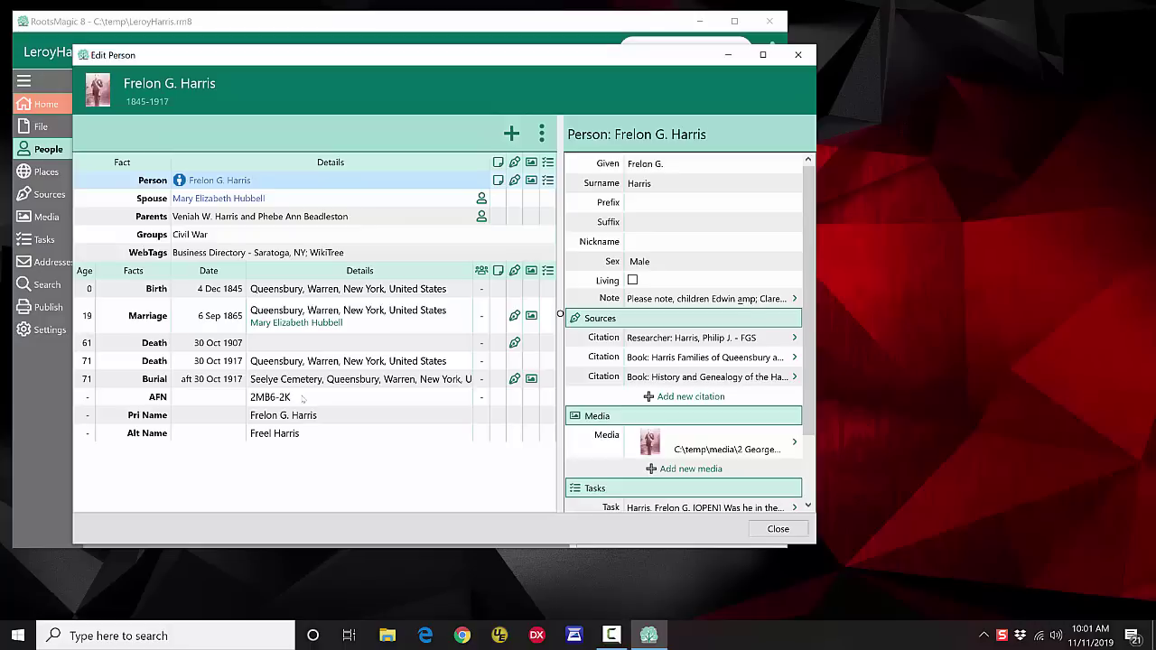
- Review the Edit Person display options and leave them without making changes
{"action": "left_click", "coordinate": [542, 132]}
{"action": "left_click", "coordinate": [574, 201]}
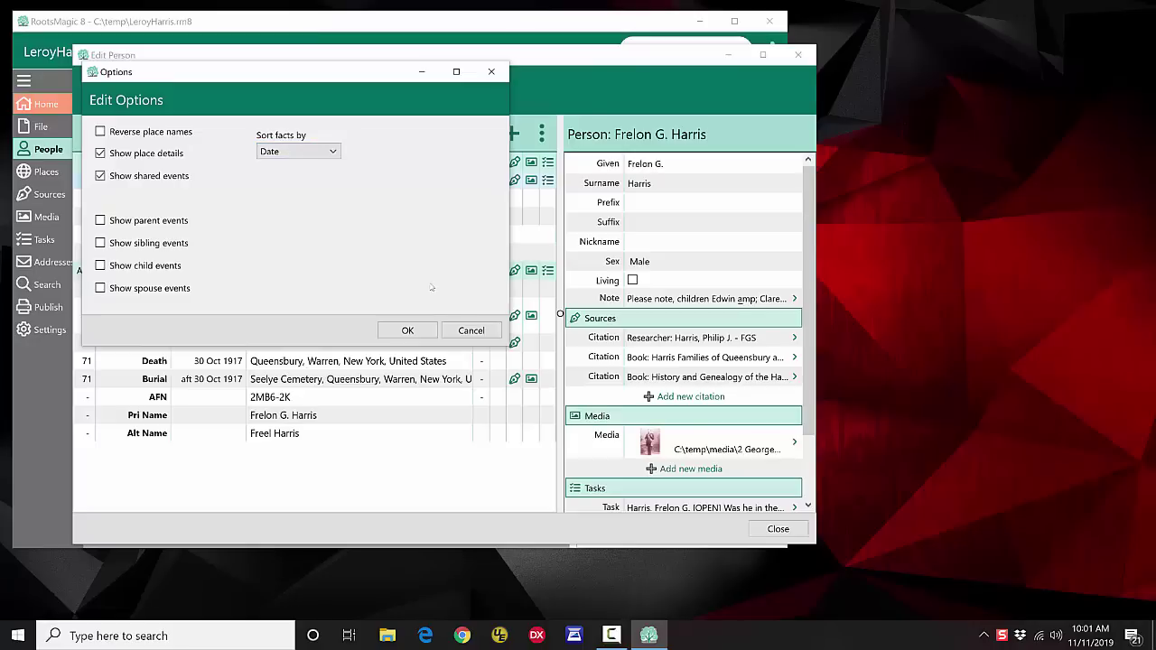
{"action": "left_click", "coordinate": [469, 331]}
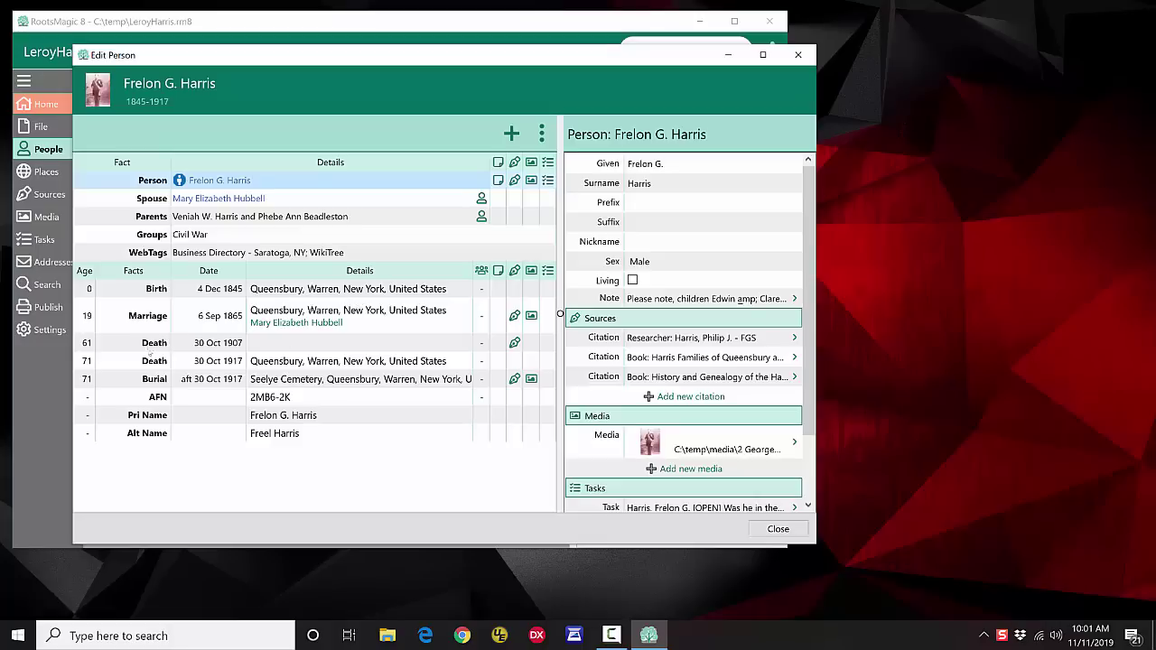
- Review the details of the father's 30 October 1917 death and his birth, and shift the window slightly over the main file window
{"action": "left_click", "coordinate": [140, 362]}
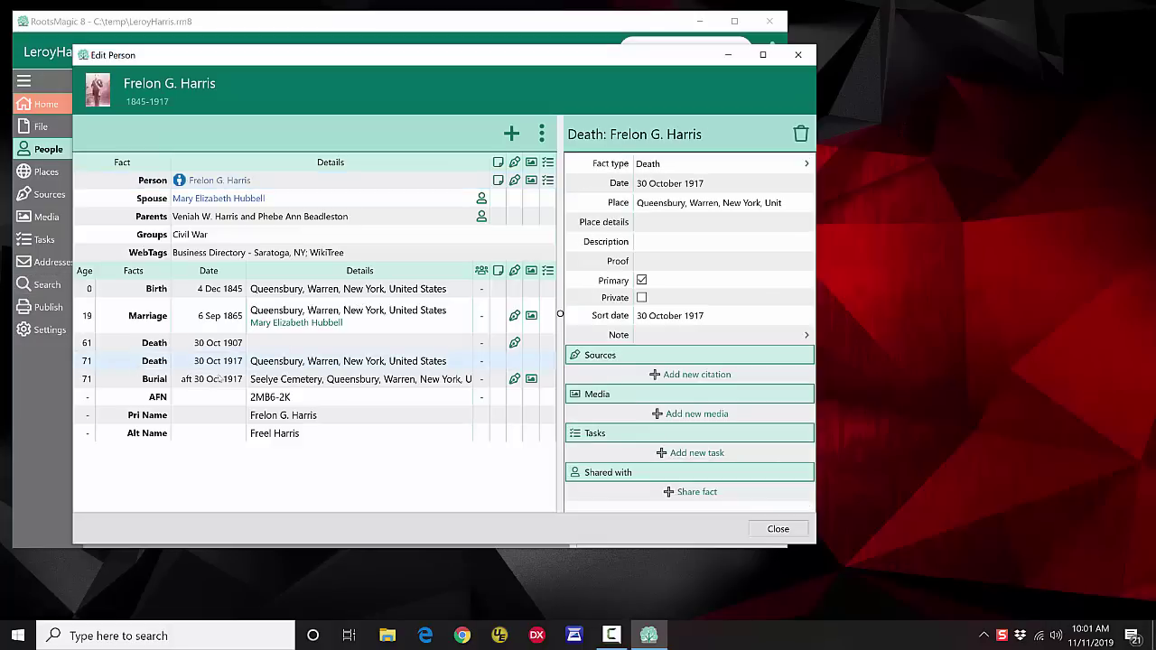
{"action": "left_click", "coordinate": [326, 294]}
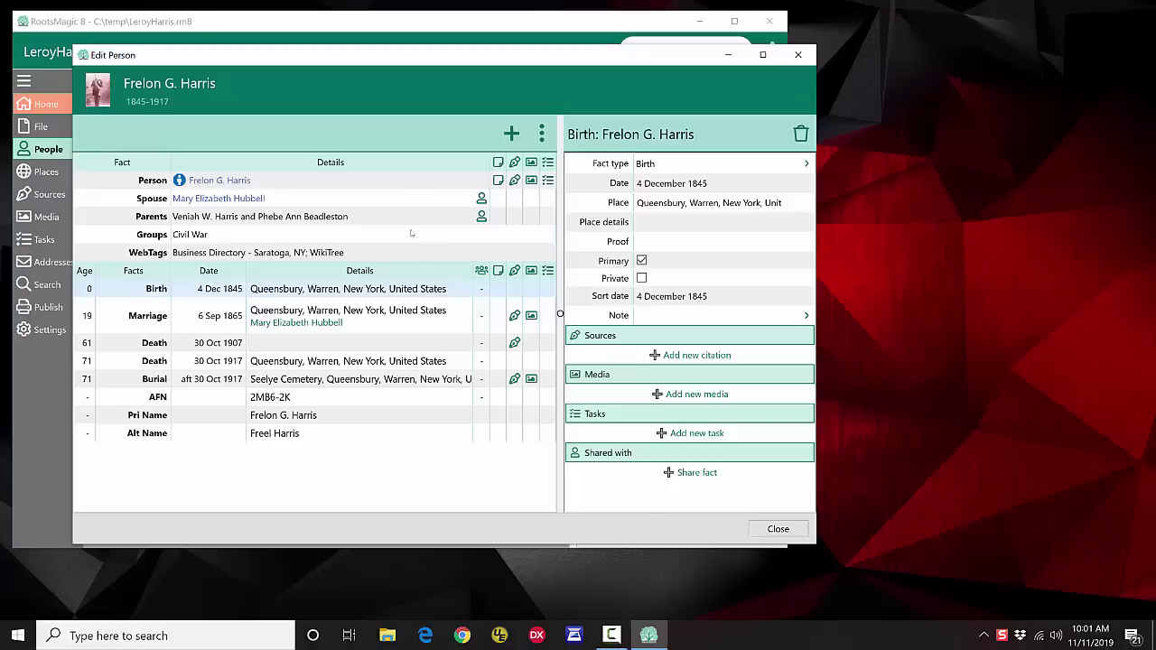
{"action": "left_click_drag", "start_coordinate": [349, 59], "coordinate": [331, 56]}
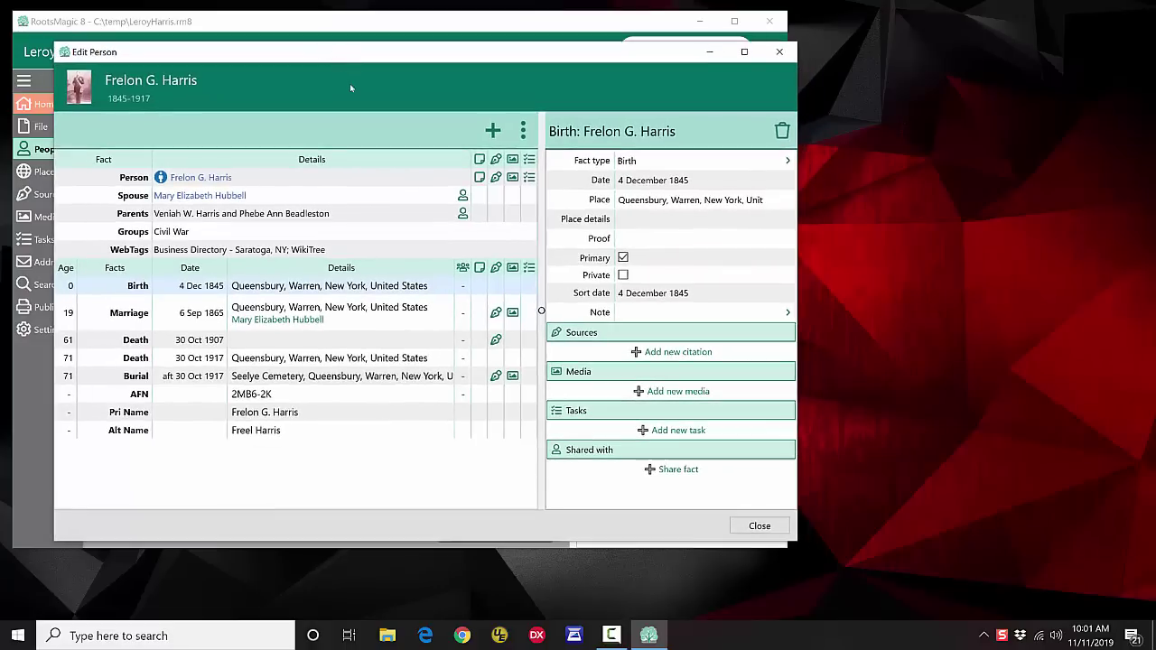
{"action": "left_click_drag", "start_coordinate": [328, 54], "coordinate": [321, 51]}
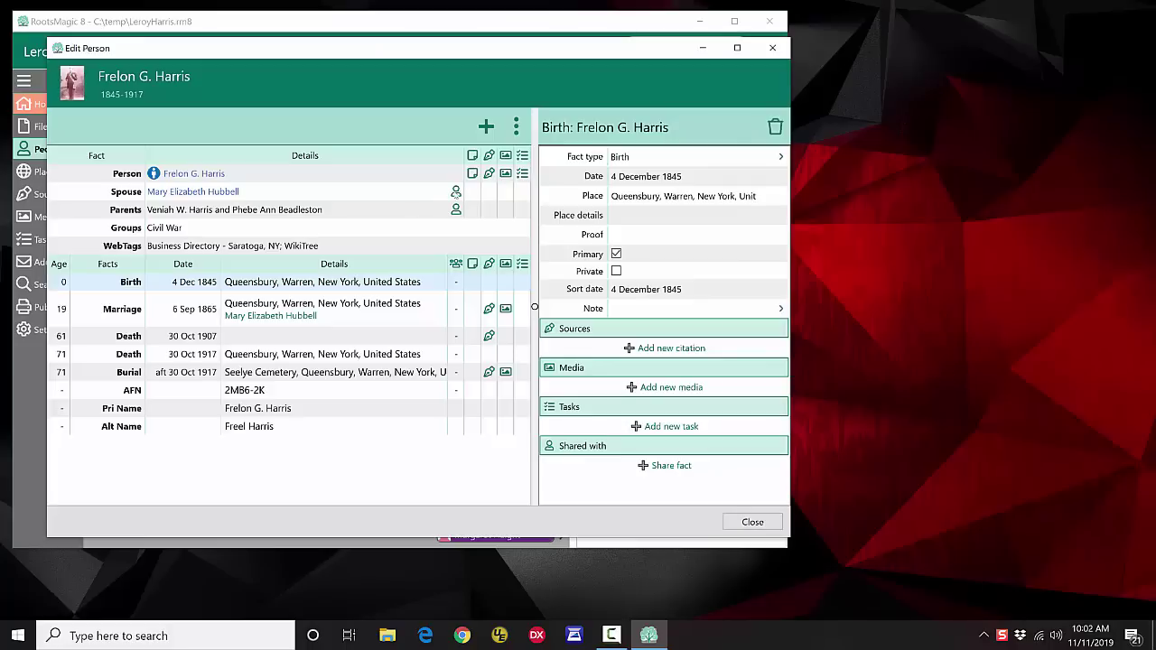
- Switch the Edit Person window to the father's wife, look over her facts, and return to the father's record
{"action": "left_click", "coordinate": [456, 192]}
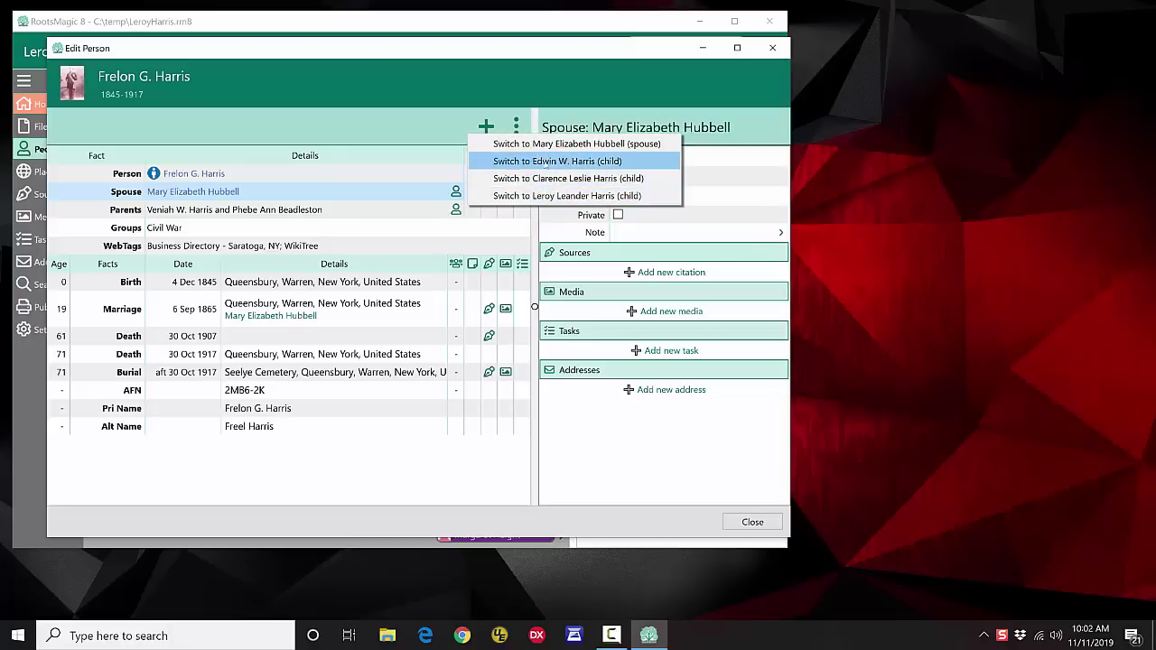
{"action": "left_click", "coordinate": [548, 145]}
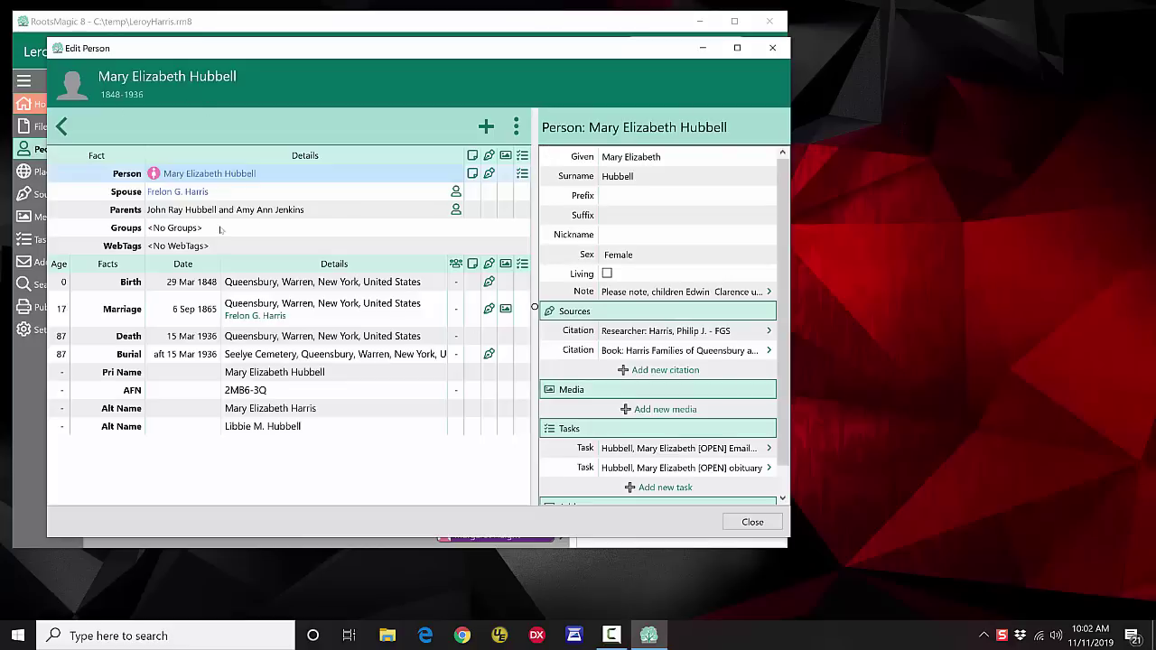
{"action": "mouse_move", "coordinate": [198, 50]}
{"action": "left_mouse_down"}
{"action": "mouse_move", "coordinate": [218, 163]}
{"action": "mouse_move", "coordinate": [190, 11]}
{"action": "mouse_move", "coordinate": [217, 52]}
{"action": "left_mouse_up"}
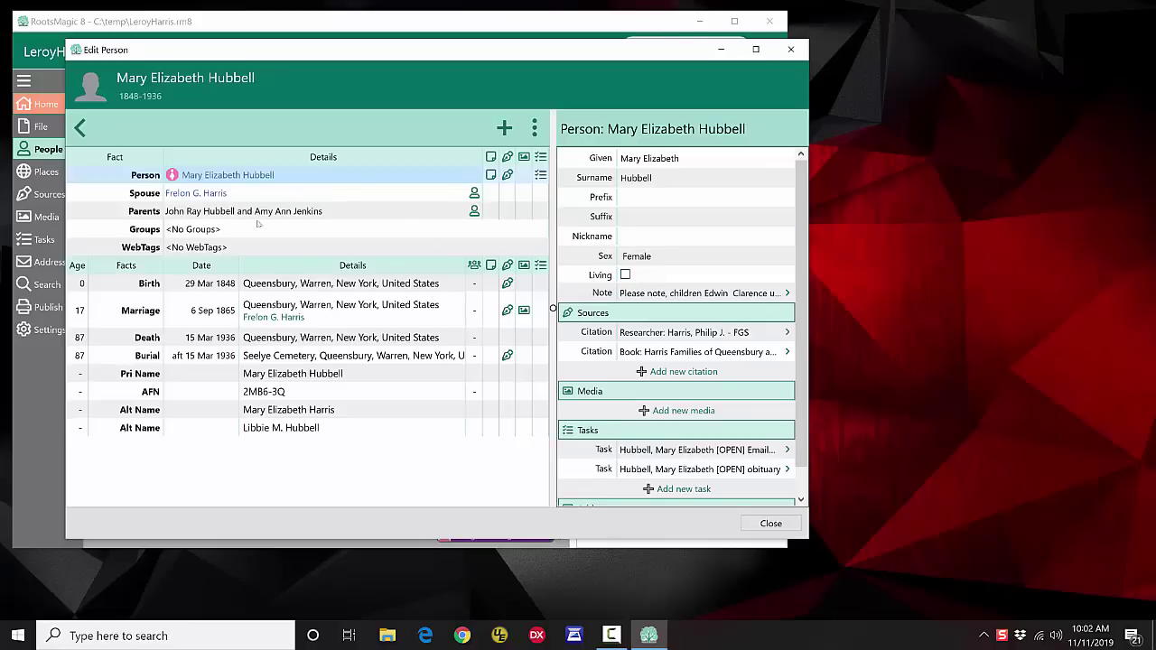
{"action": "left_click", "coordinate": [79, 127]}
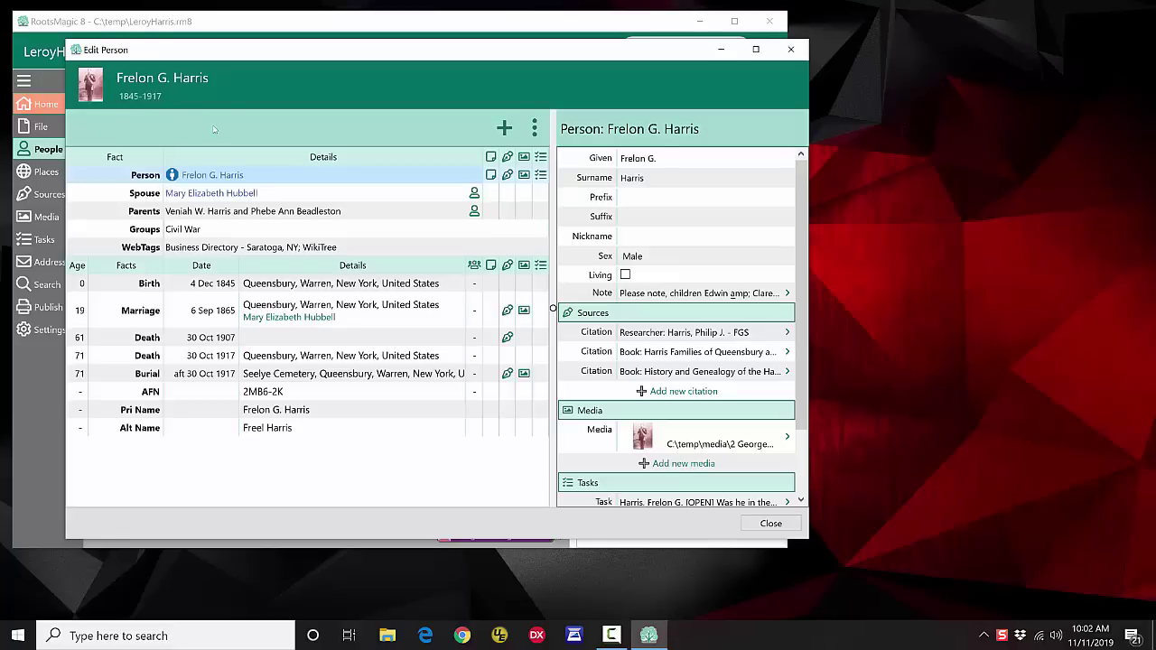
- Switch through the wife's record to her mother's record within the same Edit Person window, and return to the father's record
{"action": "left_click", "coordinate": [533, 128]}
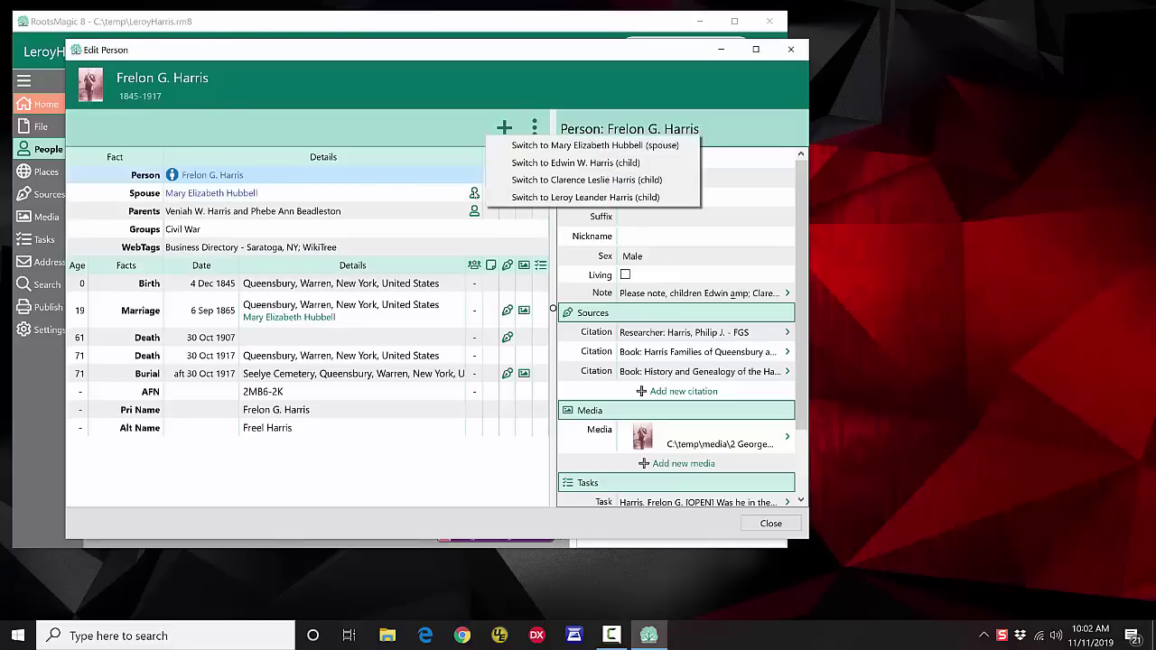
{"action": "left_click", "coordinate": [594, 145]}
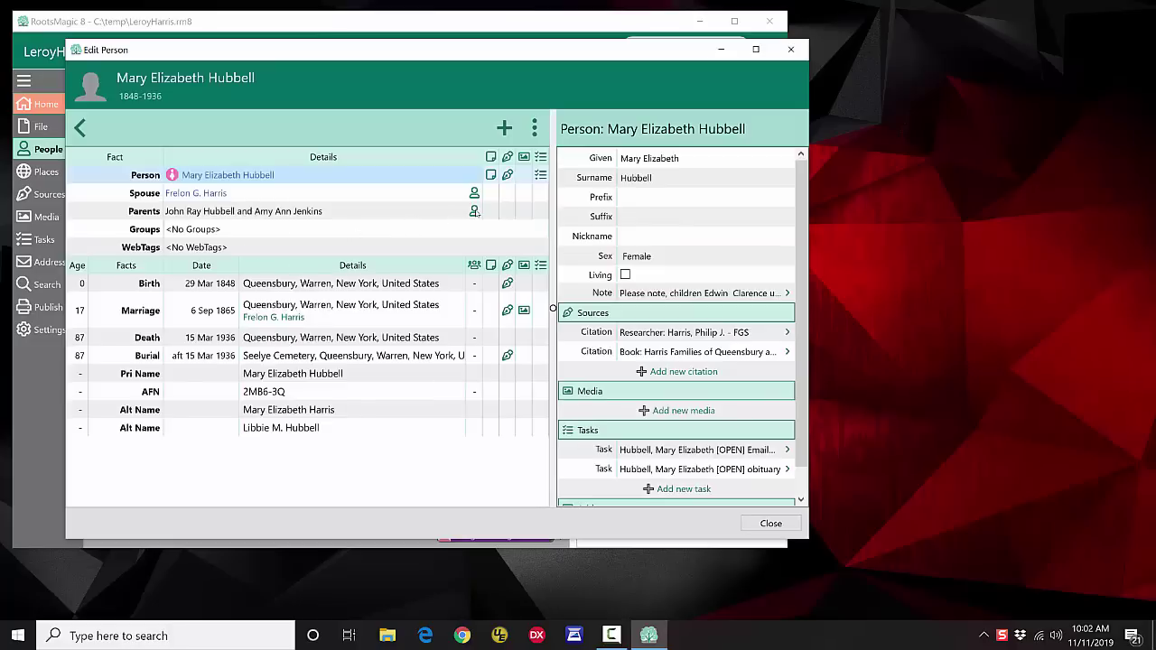
{"action": "left_click", "coordinate": [474, 211]}
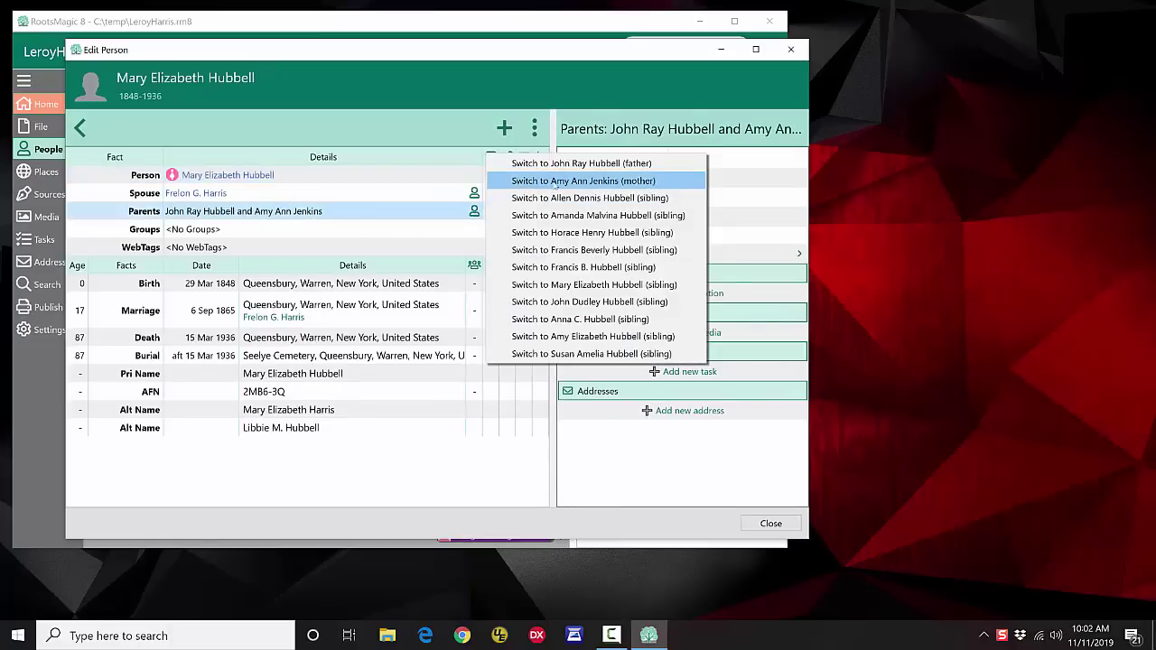
{"action": "left_click", "coordinate": [557, 181]}
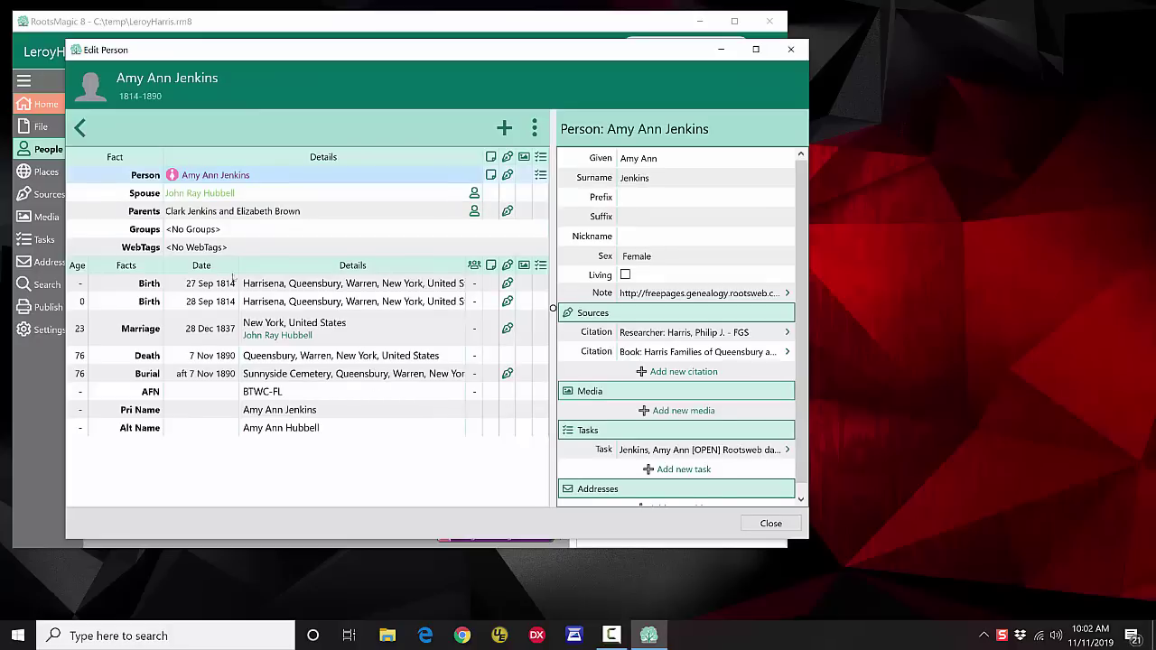
{"action": "left_click", "coordinate": [80, 128]}
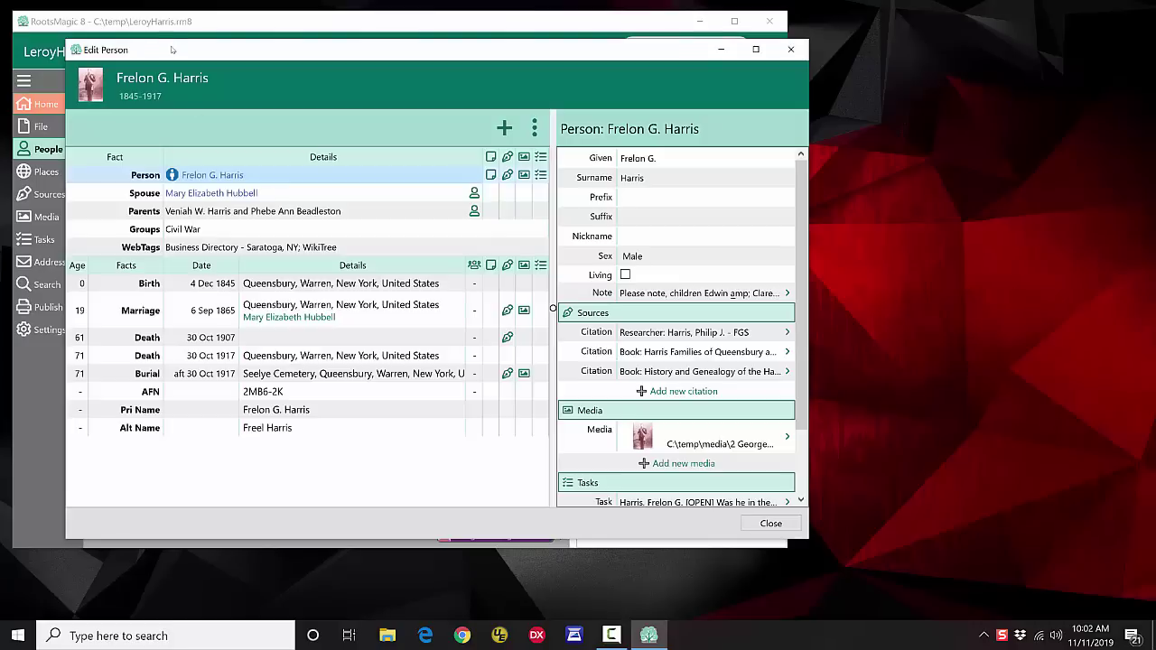
- Move the father's window off the pedigree, and open his maternal grandfather's record in a second Edit Person window beside it
{"action": "left_click_drag", "start_coordinate": [172, 45], "coordinate": [541, 58]}
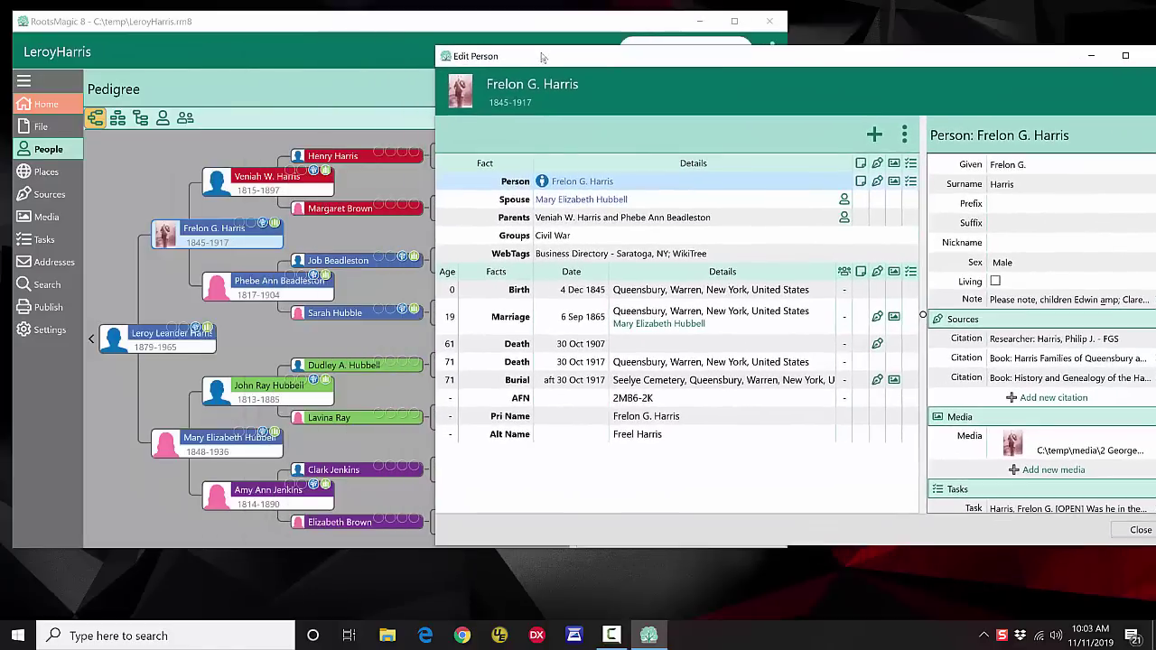
{"action": "double_click", "coordinate": [341, 262]}
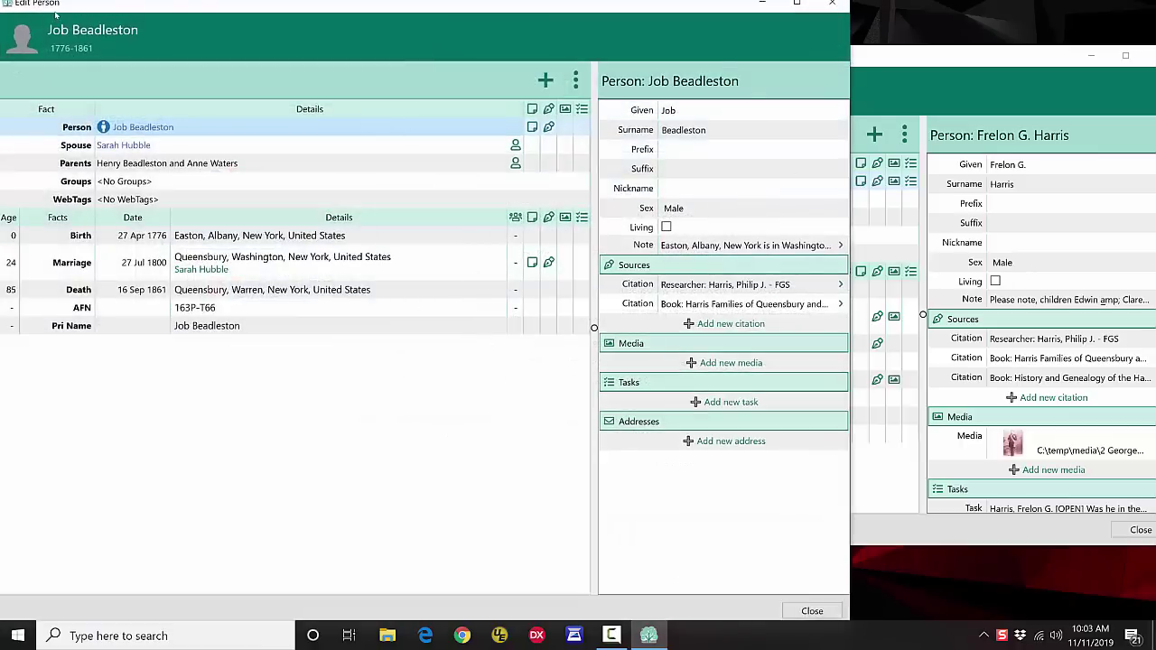
{"action": "left_click_drag", "start_coordinate": [56, 13], "coordinate": [291, 260]}
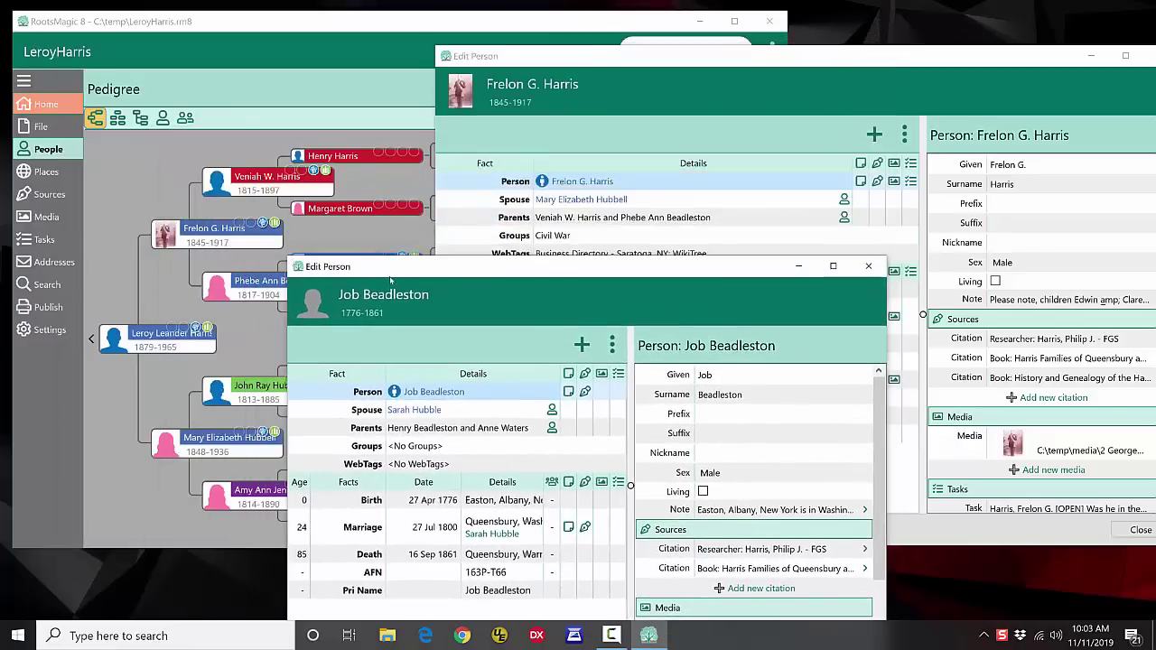
{"action": "left_click_drag", "start_coordinate": [389, 270], "coordinate": [175, 128]}
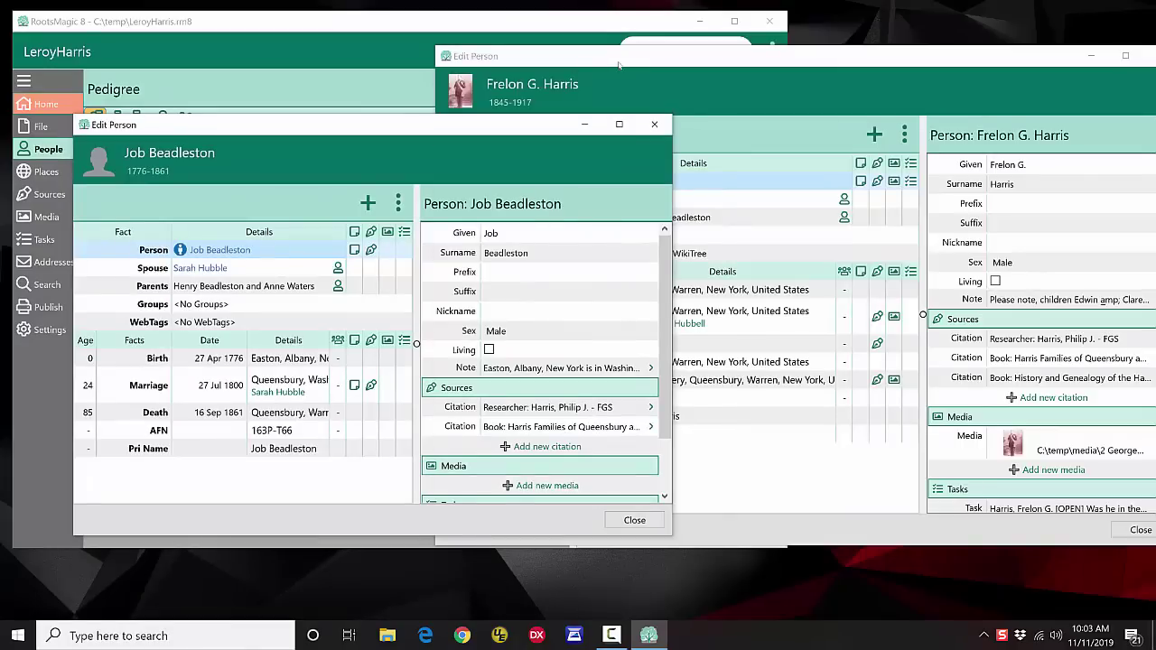
- Alternate between the two open Edit Person windows, and close the one for the father's maternal grandfather
{"action": "left_click", "coordinate": [481, 95]}
{"action": "left_click", "coordinate": [558, 61]}
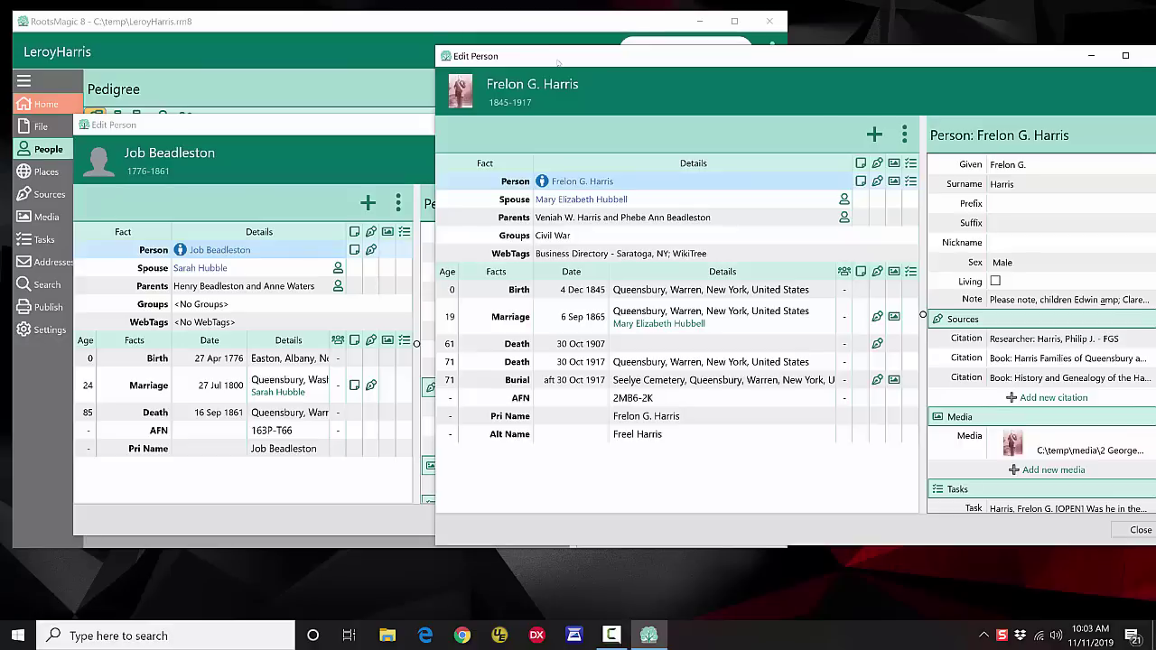
{"action": "left_click", "coordinate": [323, 128]}
{"action": "left_click_drag", "start_coordinate": [324, 128], "coordinate": [285, 136]}
{"action": "left_click", "coordinate": [597, 522]}
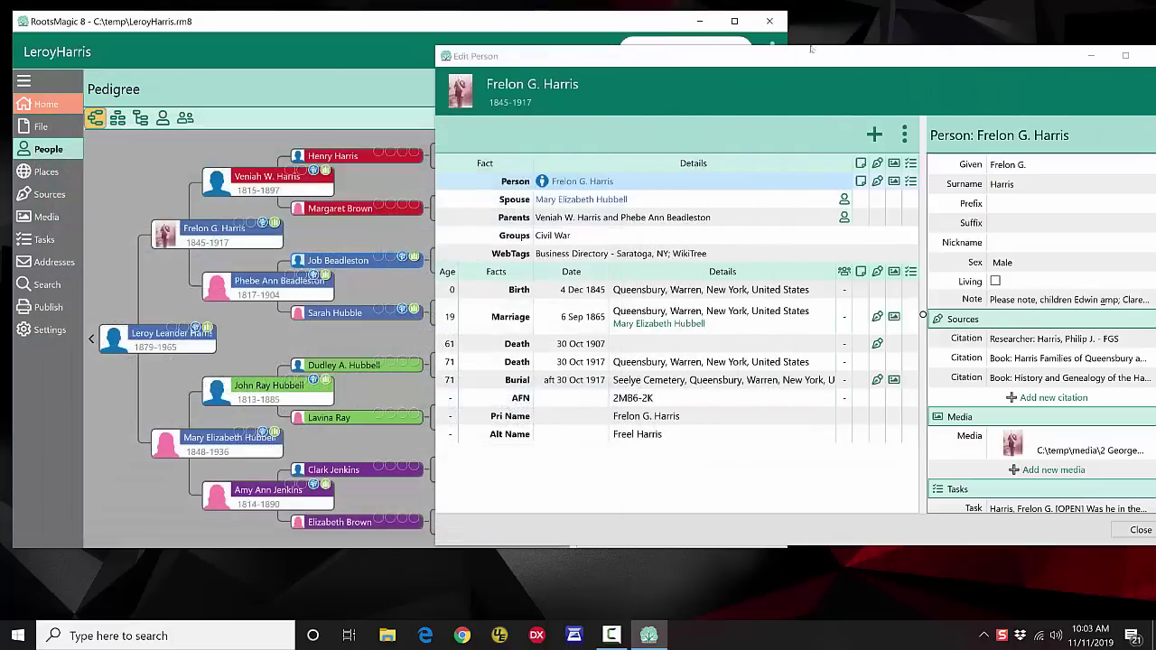
- Move the father's Edit Person window back over the main file window, and view his birth details and main person details
{"action": "left_click_drag", "start_coordinate": [791, 54], "coordinate": [508, 76]}
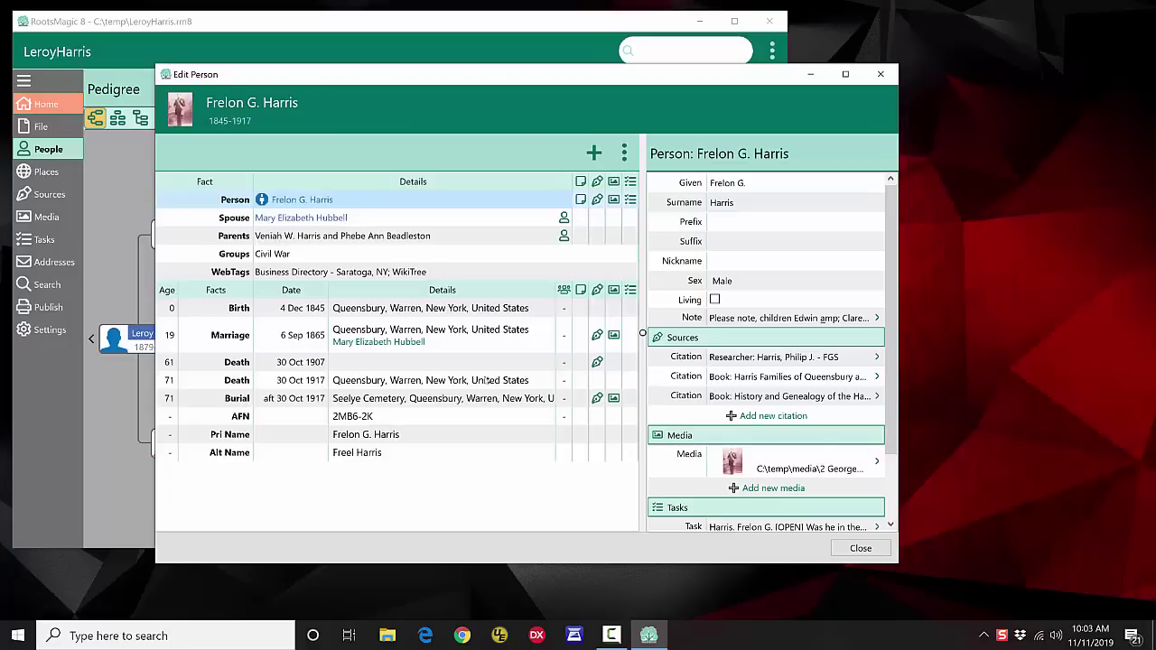
{"action": "left_click", "coordinate": [350, 309]}
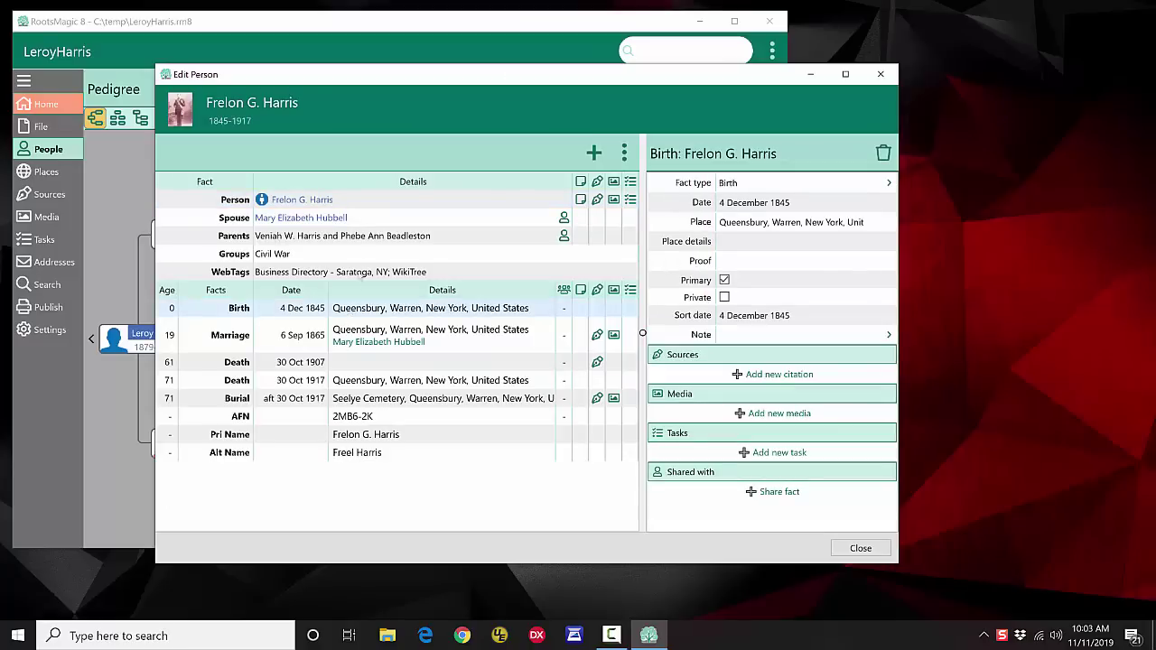
{"action": "left_click", "coordinate": [386, 199]}
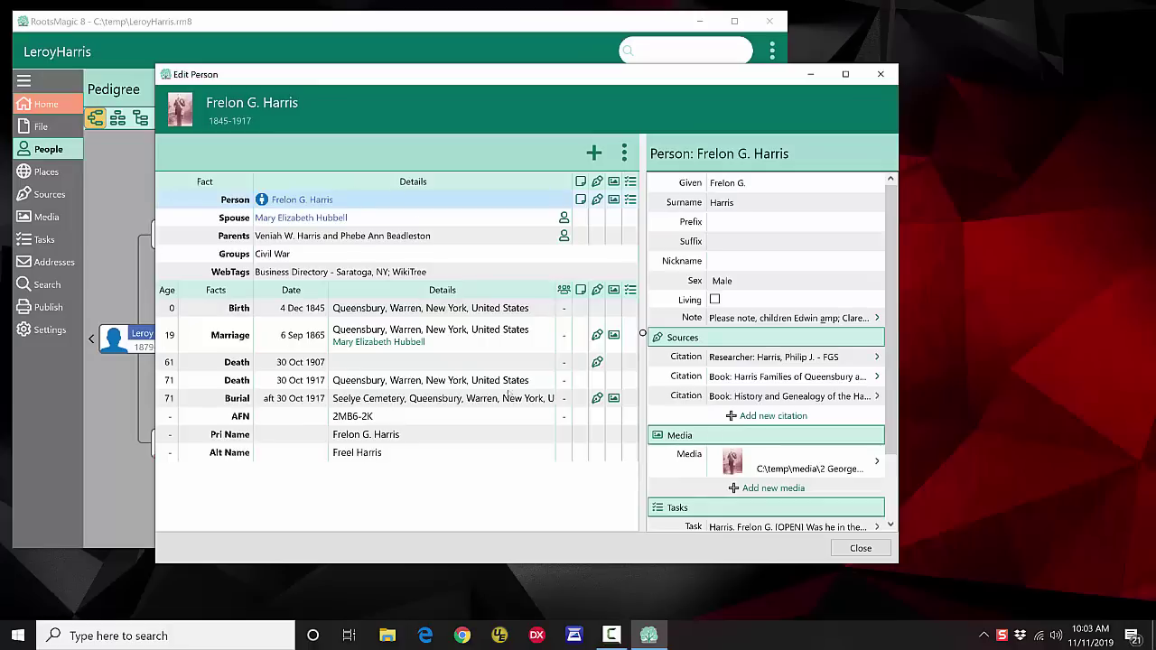
- View the first source citation in the father's record and close his Edit Person window, leaving the pedigree with the person info beside it
{"action": "left_click", "coordinate": [759, 356]}
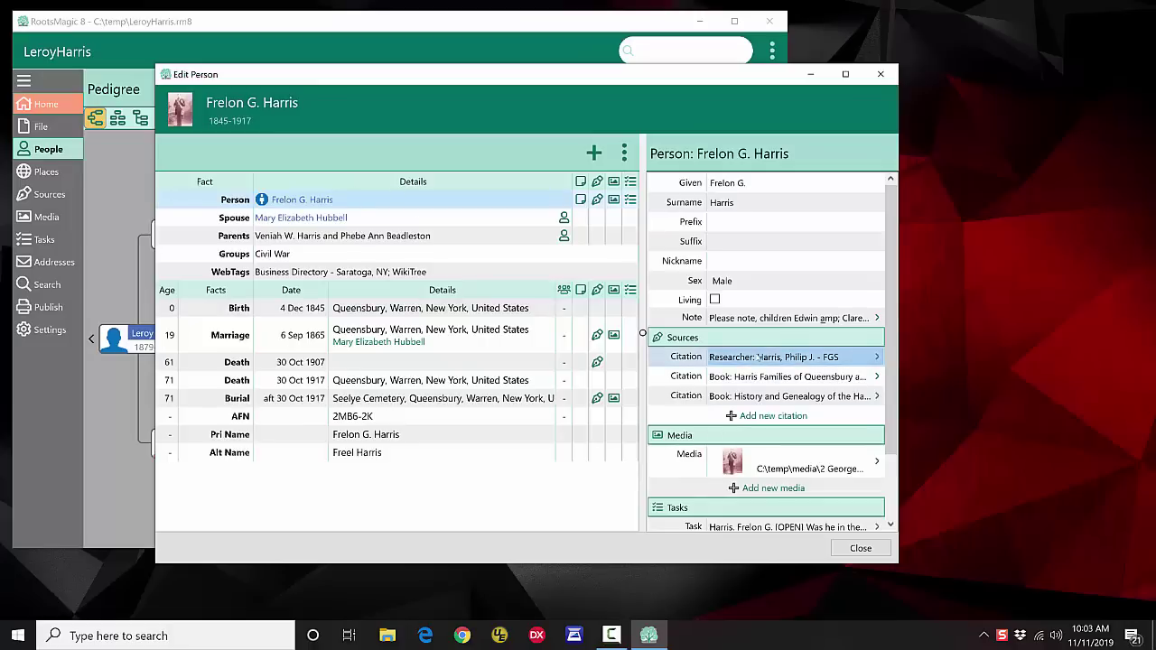
{"action": "left_click", "coordinate": [660, 154]}
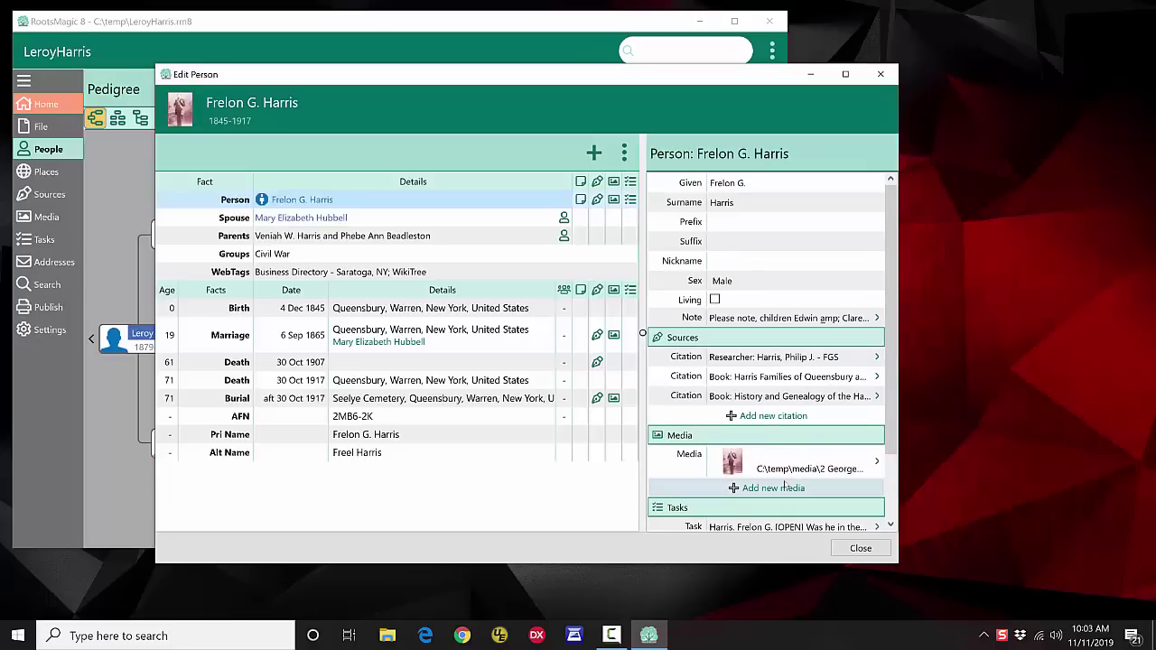
{"action": "left_click", "coordinate": [860, 548]}
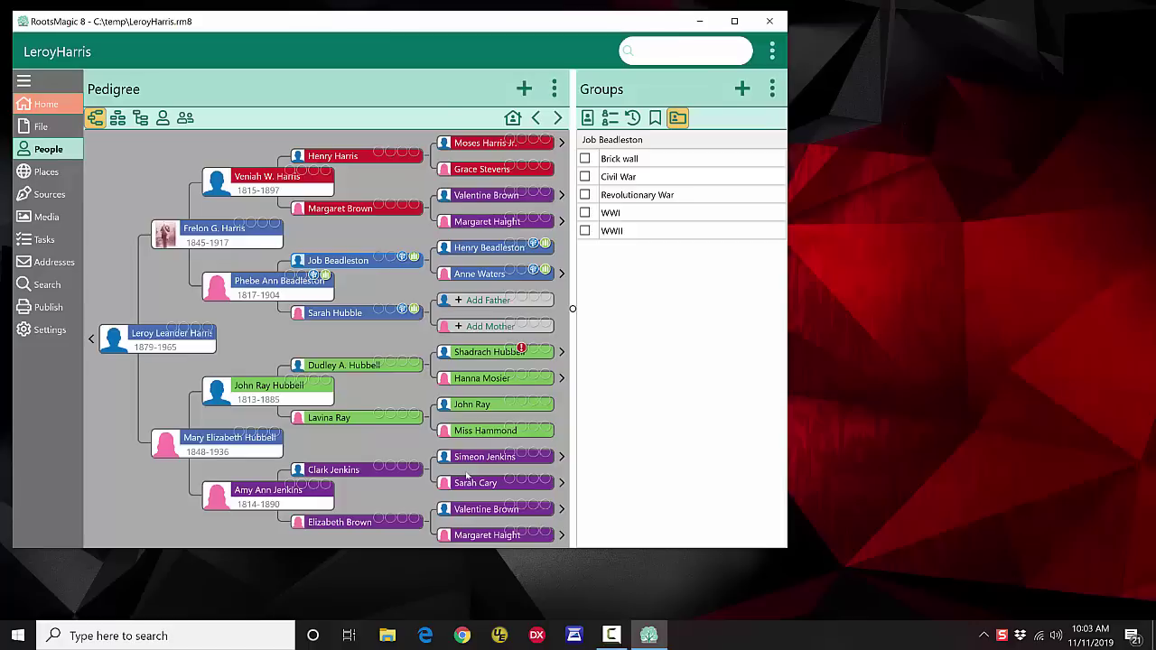
{"action": "left_click", "coordinate": [587, 117]}
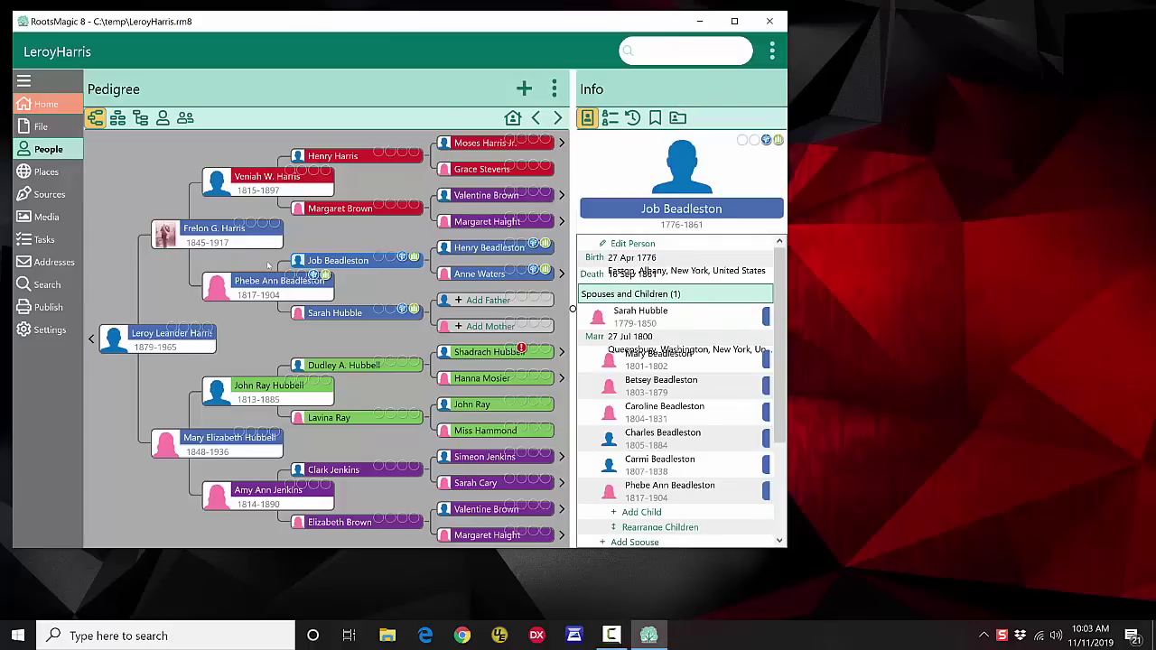
- Open the Places list, view All Saints, Sudbury and Barnstable, Massachusetts, and look into Barnstable's place details before returning to the list
{"action": "left_click", "coordinate": [46, 171]}
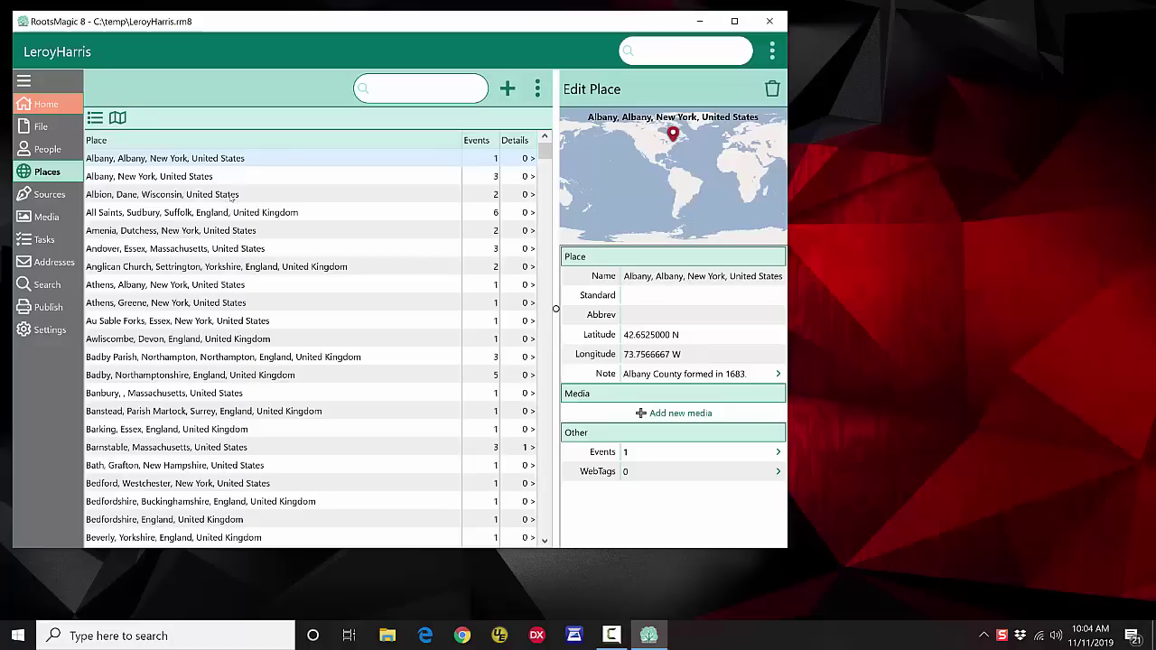
{"action": "left_click", "coordinate": [236, 220]}
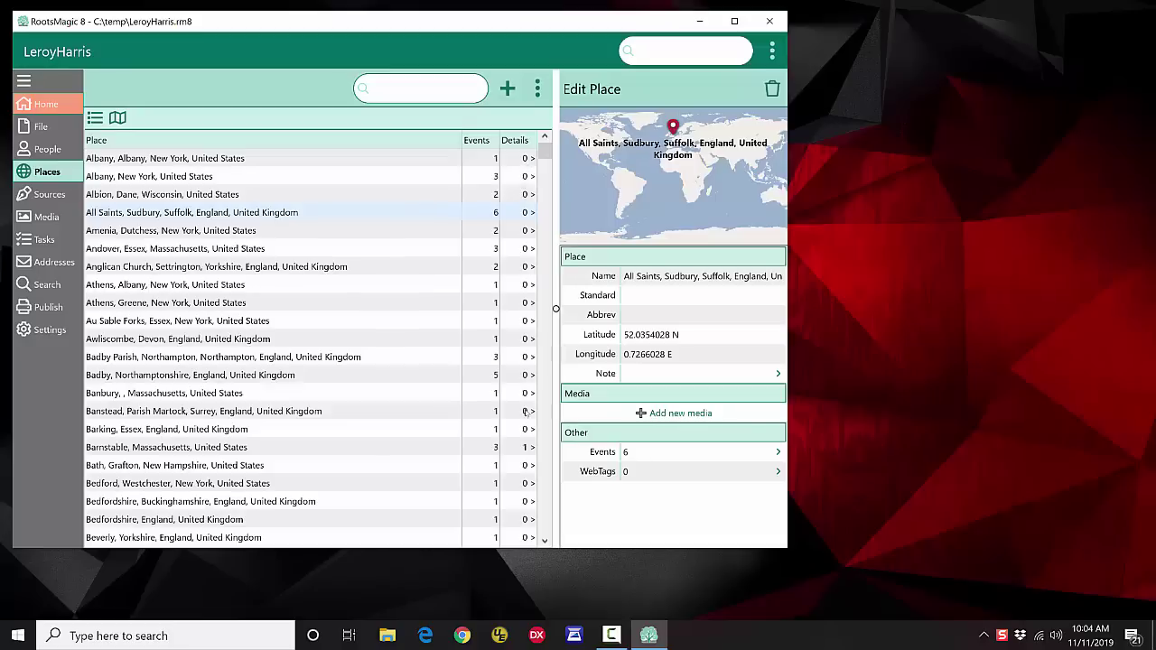
{"action": "left_click", "coordinate": [225, 447]}
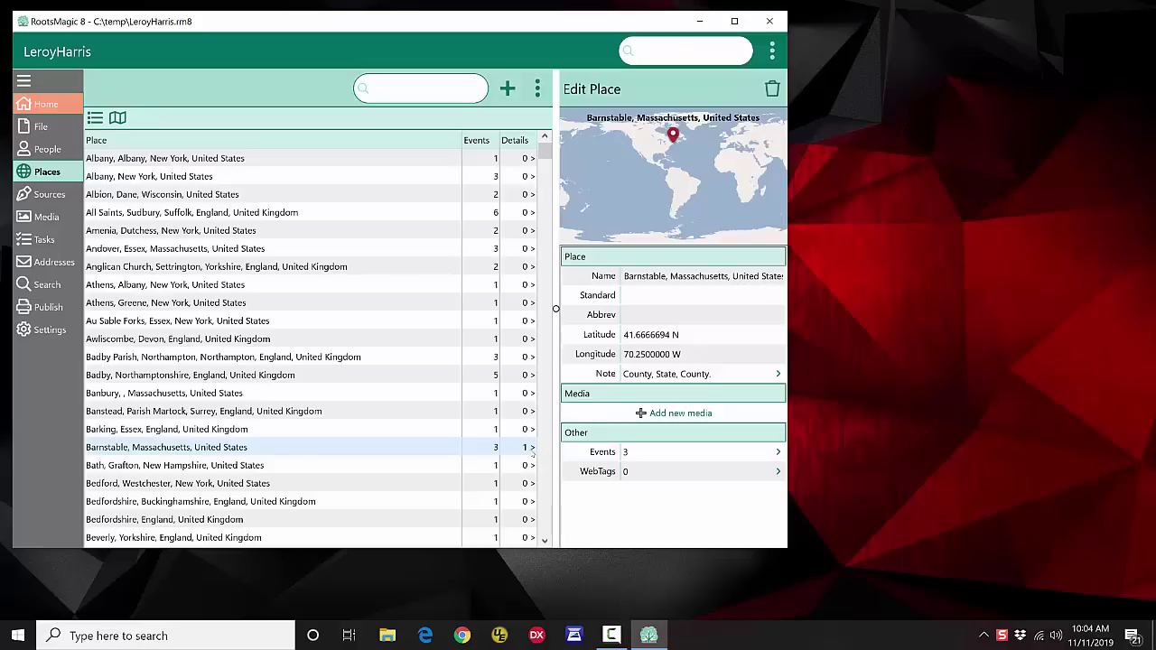
{"action": "left_click", "coordinate": [527, 447]}
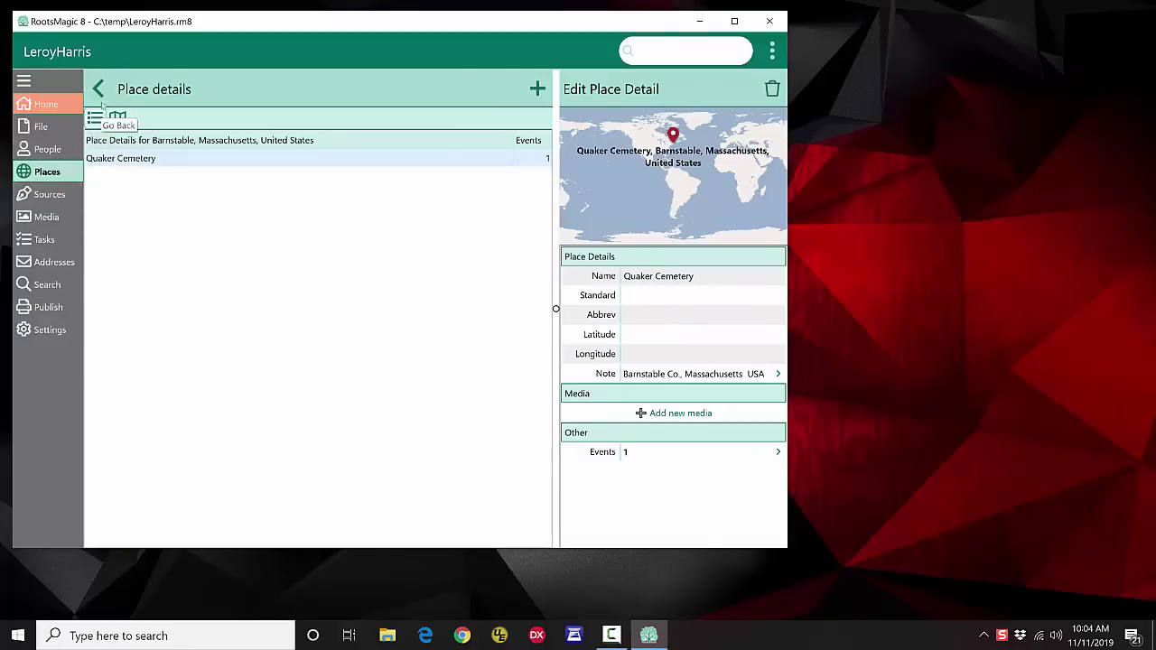
{"action": "left_click", "coordinate": [98, 88]}
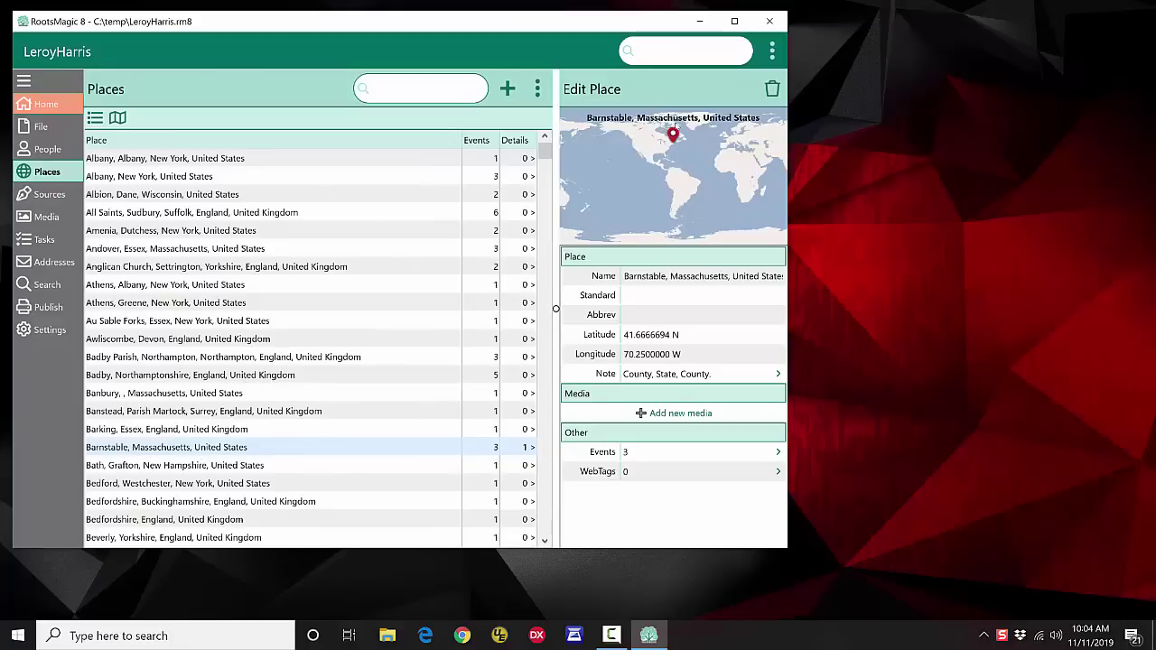
- Go through the Standard, Abbrev and Note fields of Barnstable, Massachusetts, and leave the note editor
{"action": "left_click", "coordinate": [666, 301]}
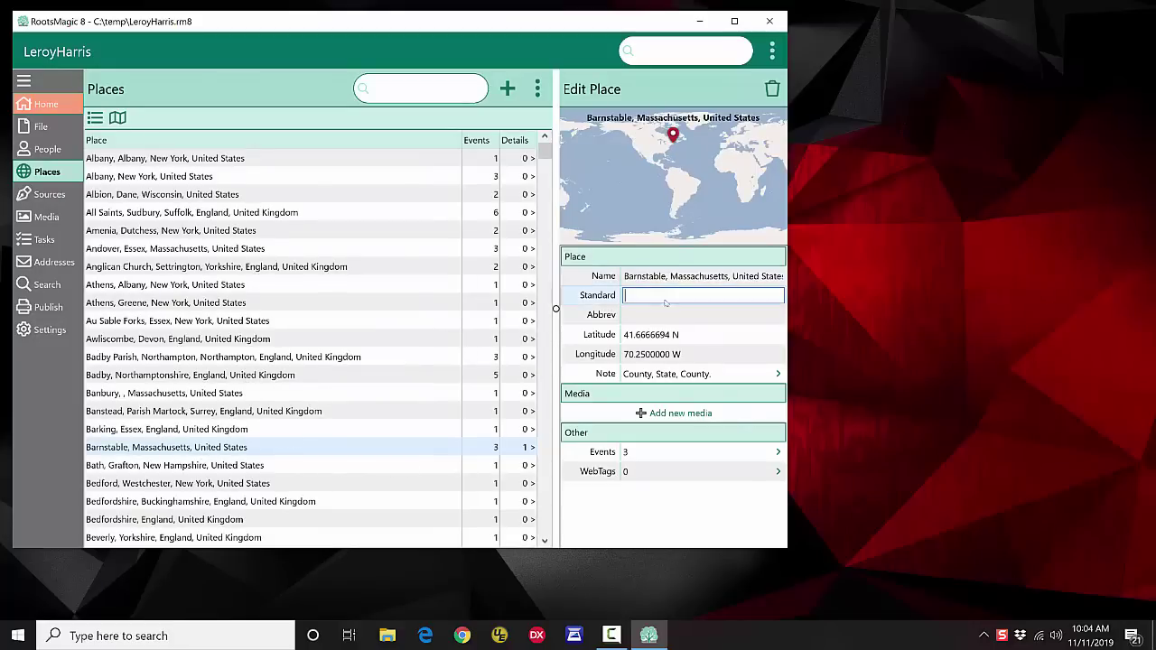
{"action": "left_click", "coordinate": [668, 316]}
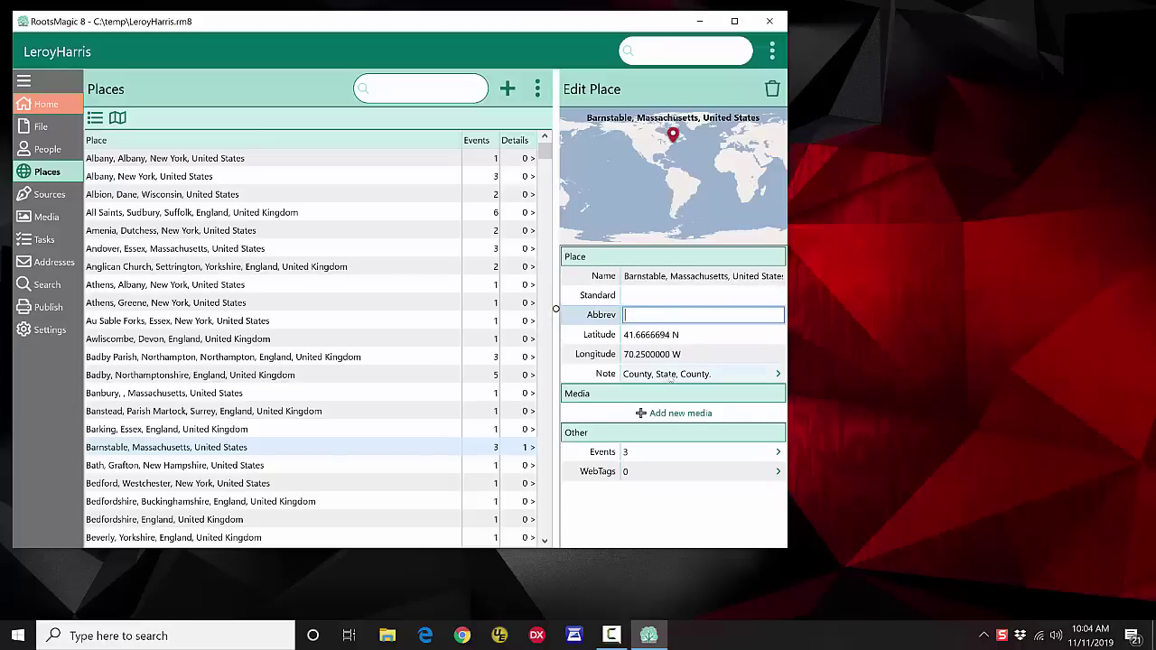
{"action": "left_click", "coordinate": [670, 377]}
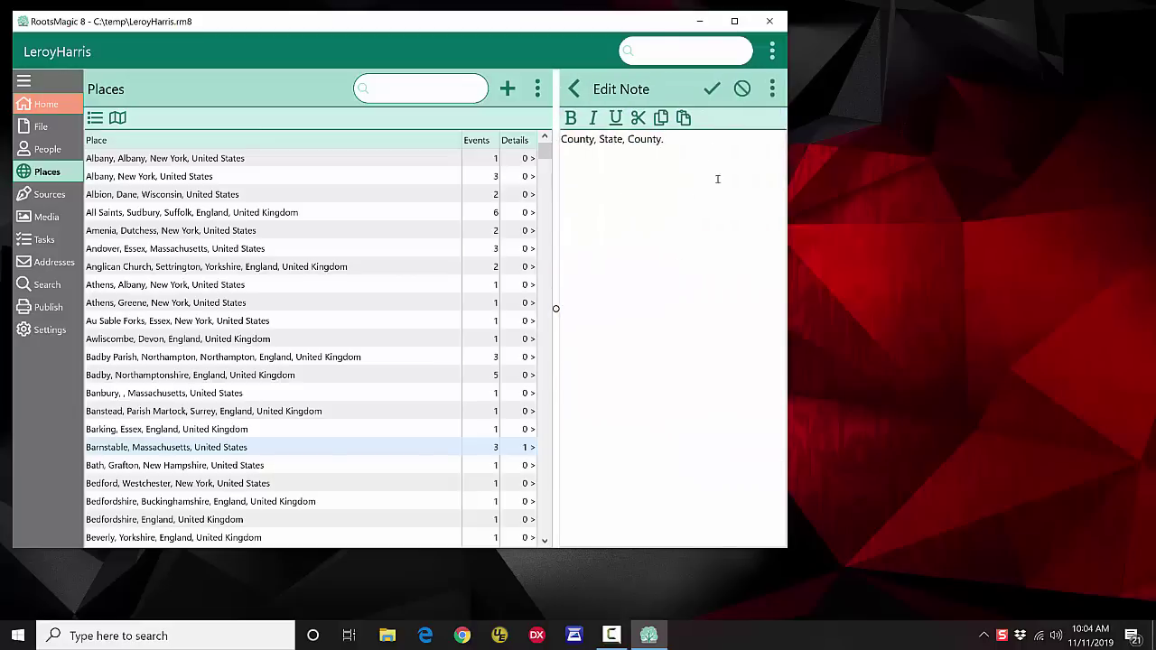
{"action": "left_click", "coordinate": [574, 88]}
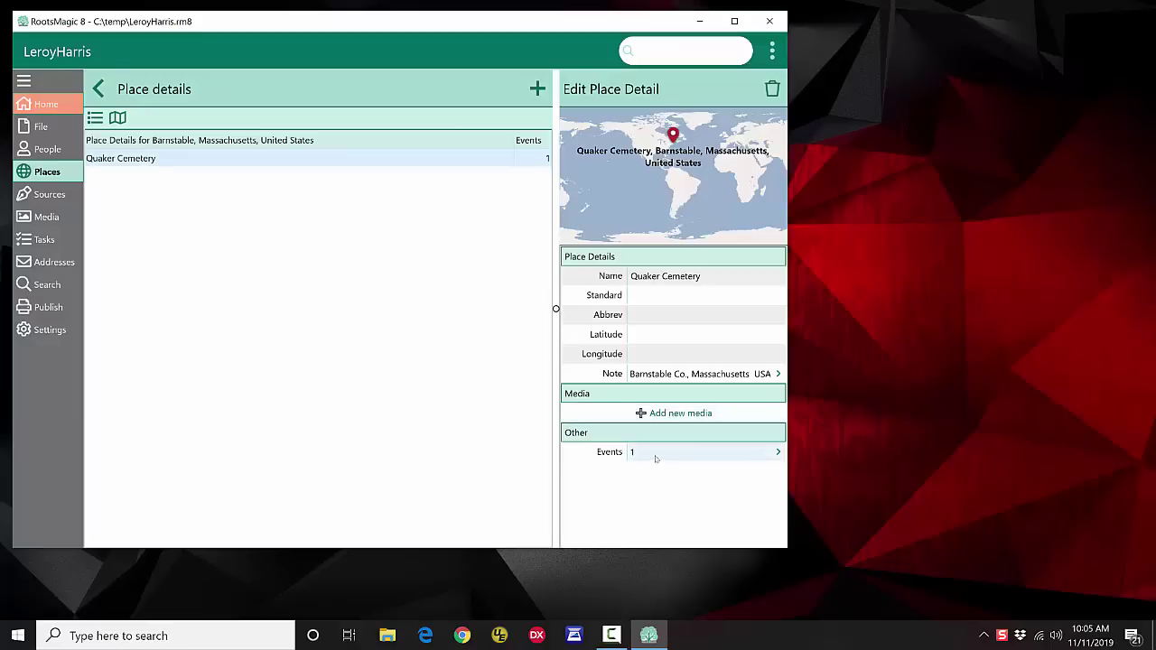
- View the events linked to the Quaker Cemetery place detail, and return to the main Places list
{"action": "left_click", "coordinate": [656, 456]}
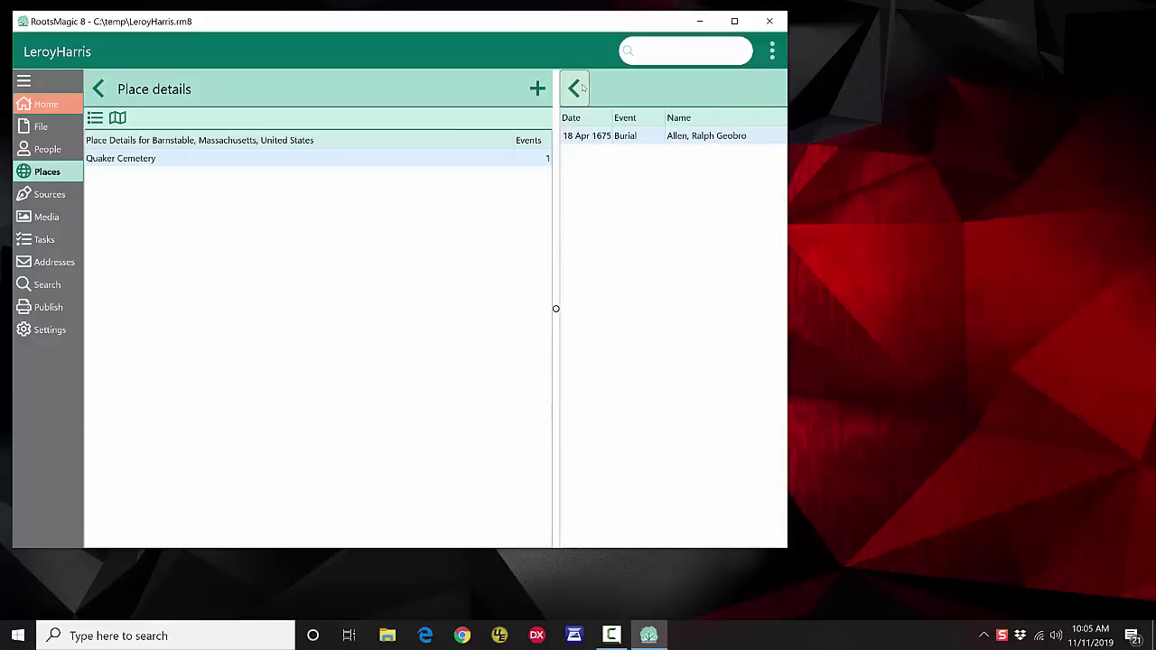
{"action": "left_click", "coordinate": [574, 87]}
{"action": "left_click", "coordinate": [98, 89]}
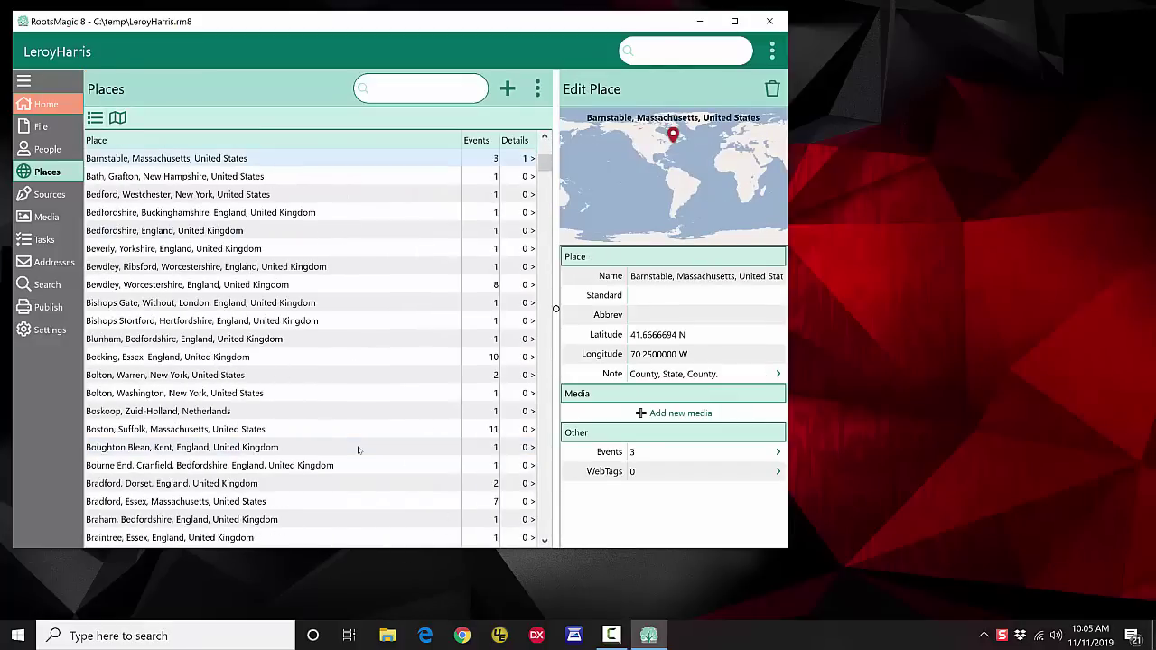
- Select Bocking, Essex, England, view its list of linked events, and return to its place information
{"action": "left_click", "coordinate": [336, 357]}
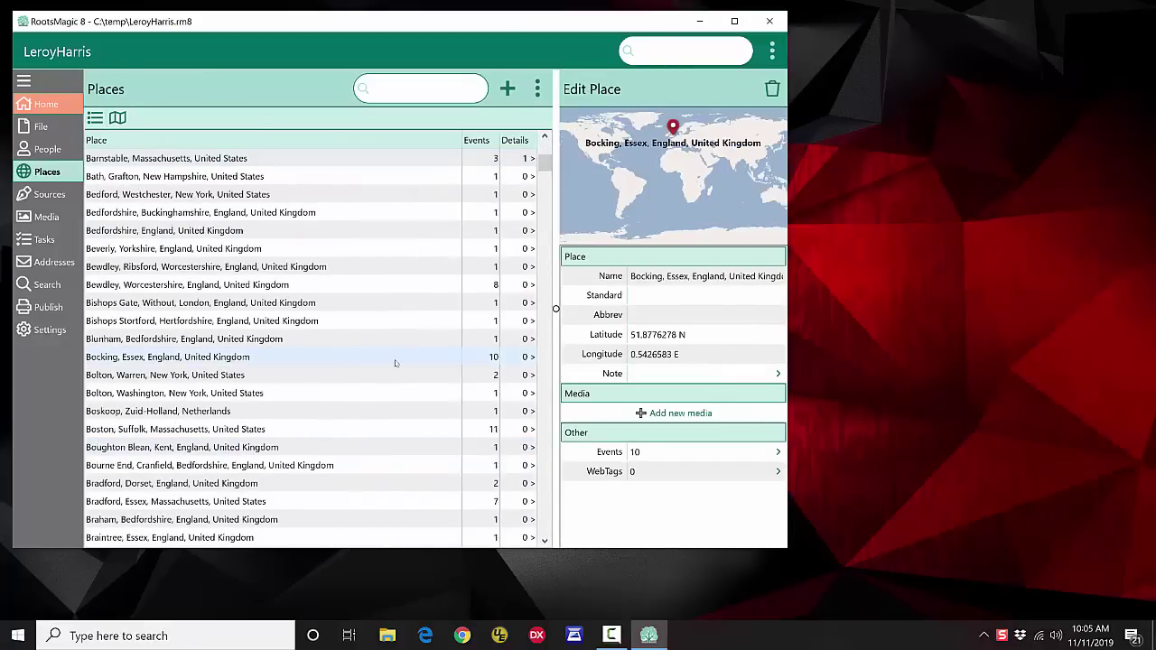
{"action": "left_click", "coordinate": [670, 454]}
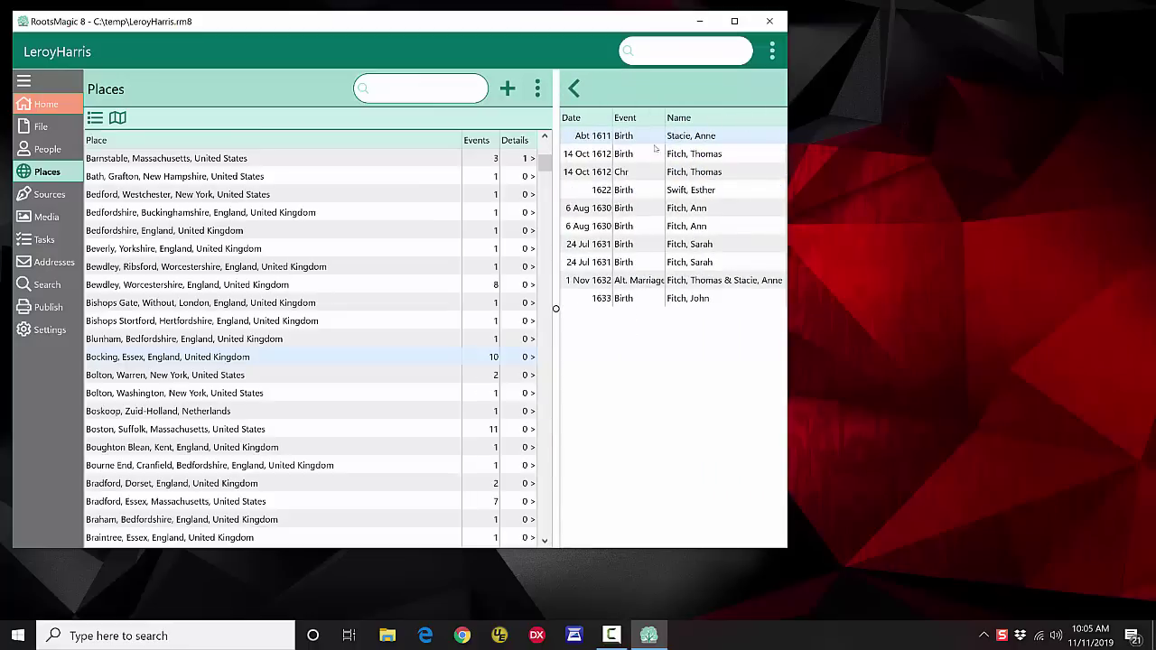
{"action": "left_click", "coordinate": [573, 88]}
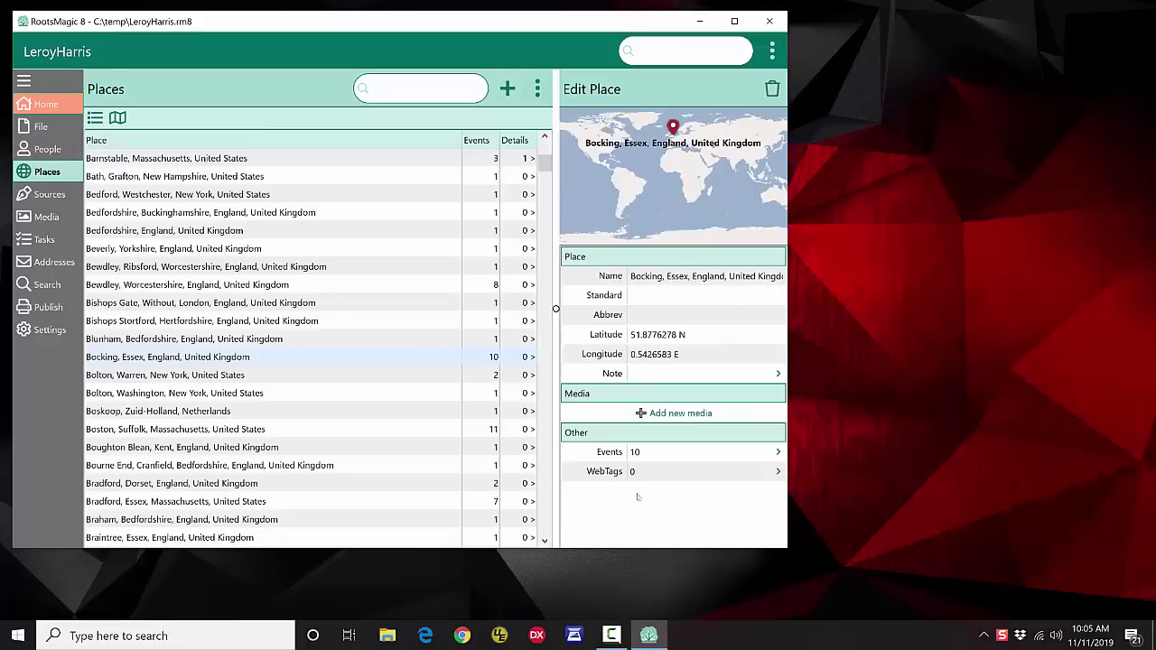
- Open the Sources list and show the citations belonging to the source "Book: Butleriana"
{"action": "left_click", "coordinate": [37, 195]}
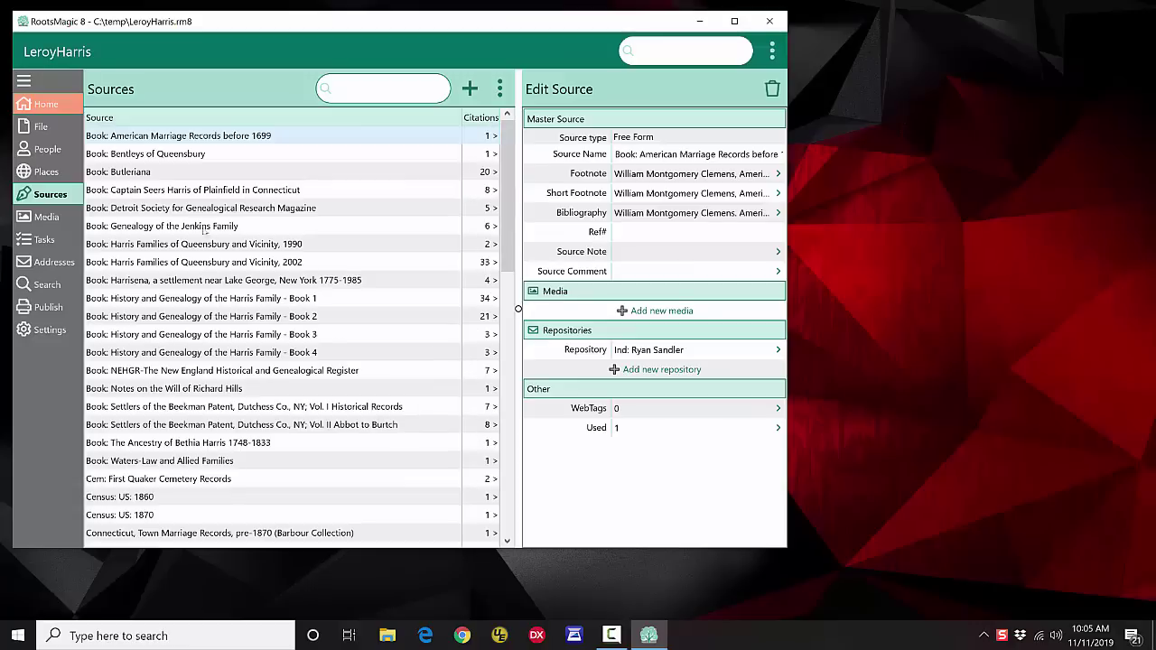
{"action": "left_click", "coordinate": [154, 175]}
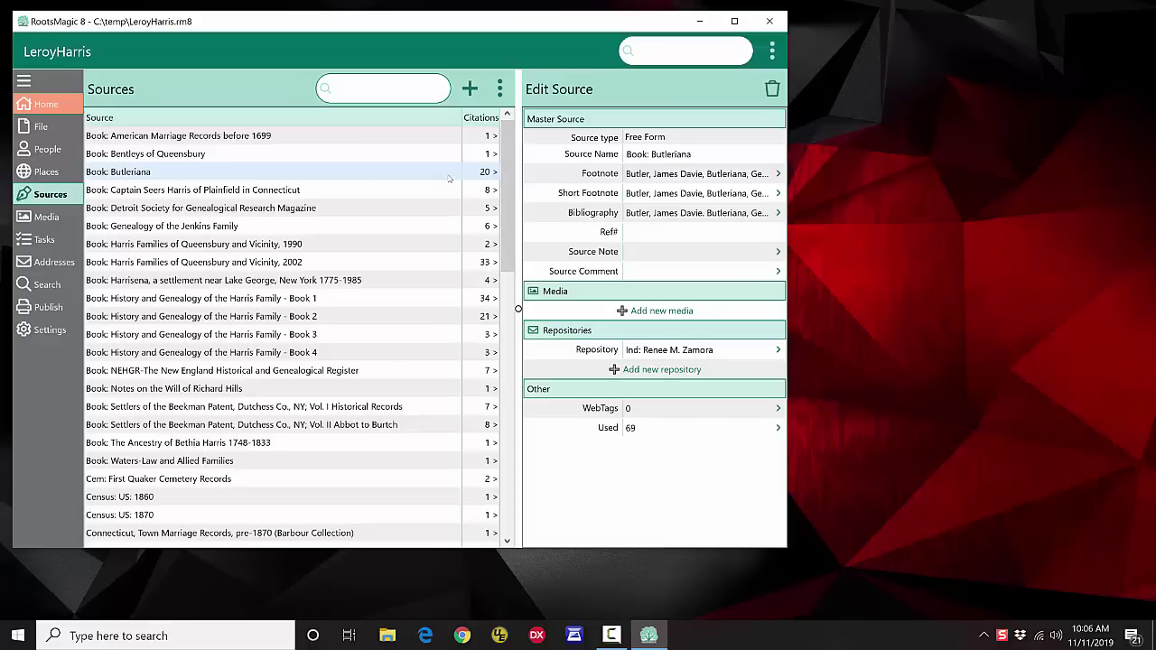
{"action": "left_click", "coordinate": [492, 172]}
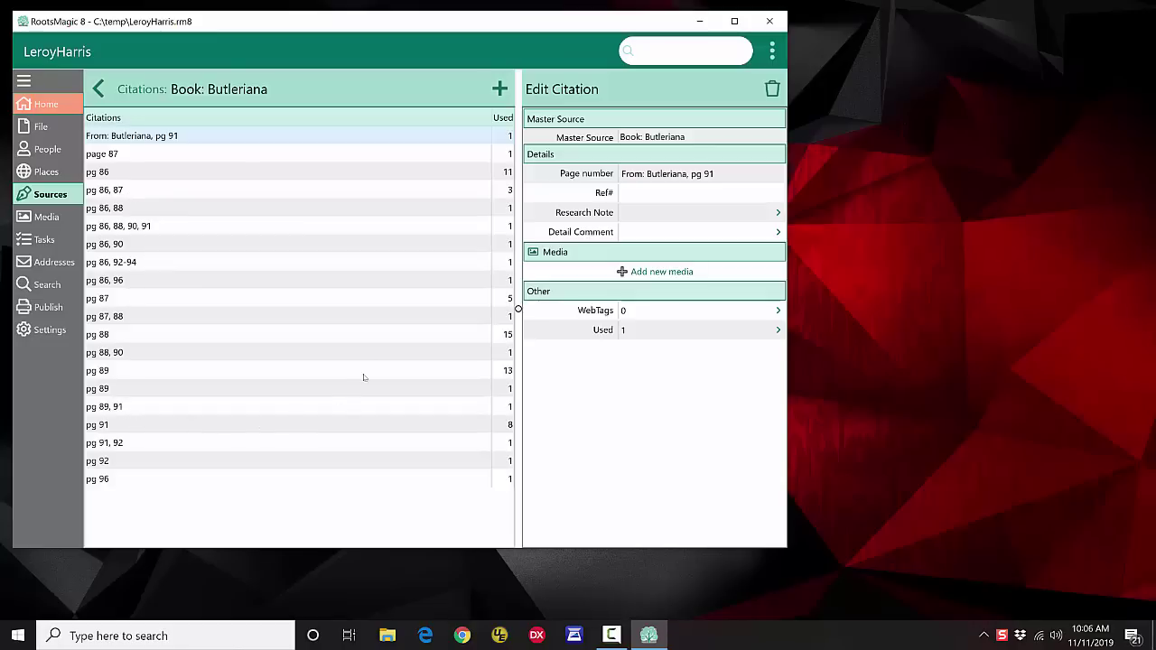
- View the people and events that use the "pg 86" citation of Butleriana, and return to the master source list
{"action": "left_click", "coordinate": [417, 176]}
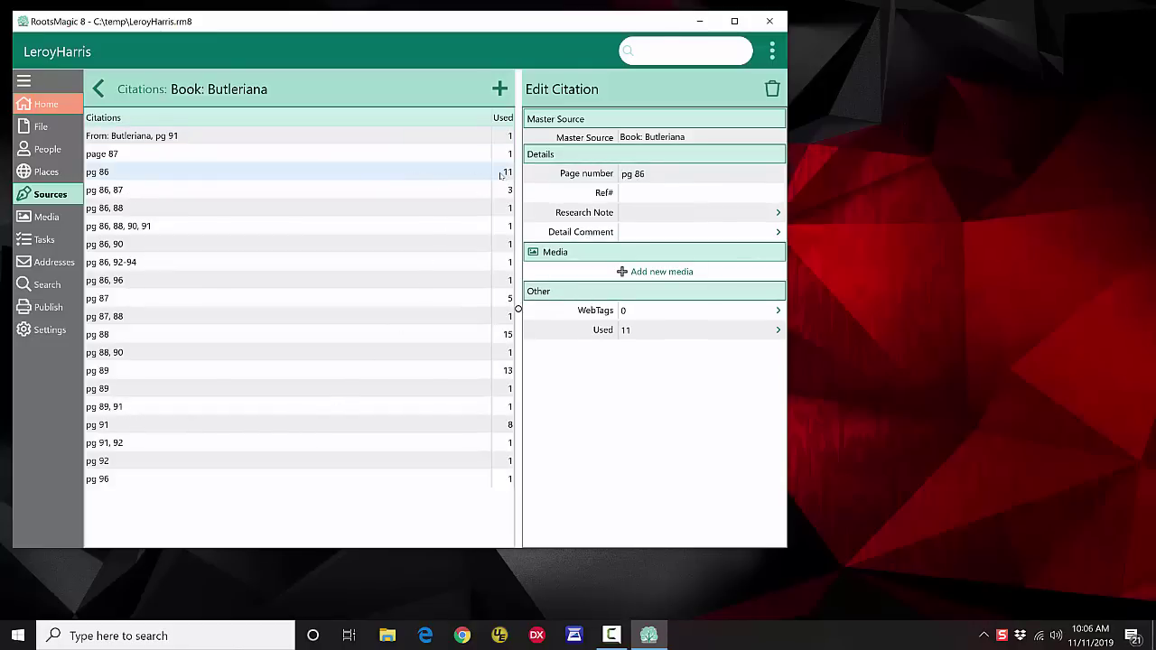
{"action": "left_click", "coordinate": [655, 330]}
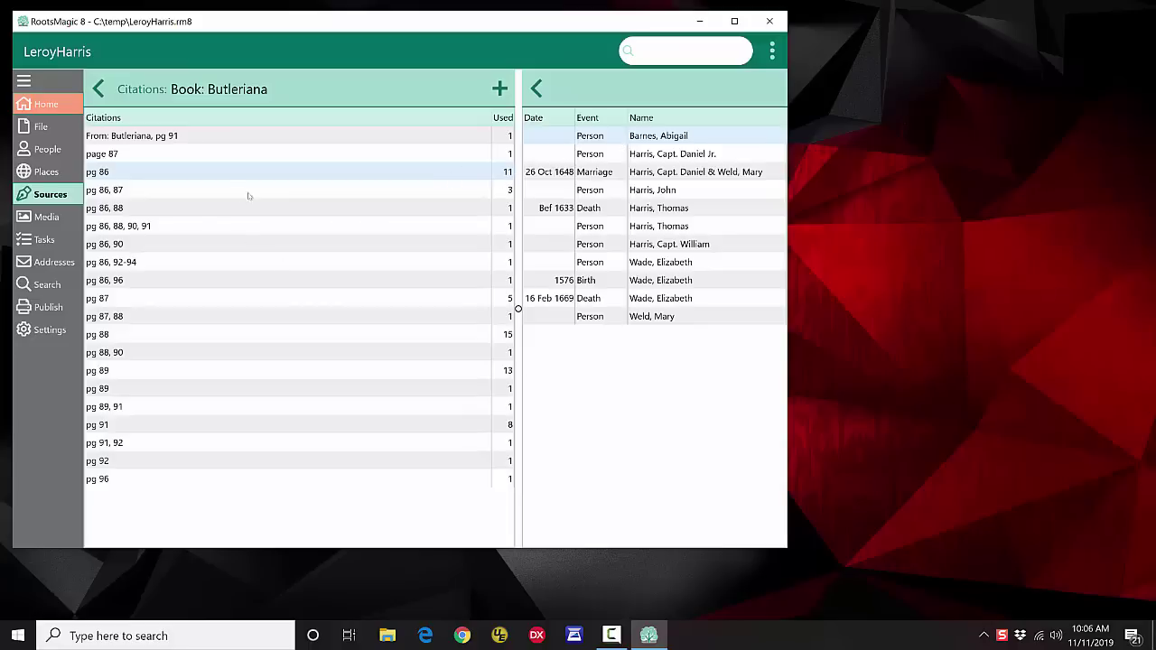
{"action": "left_click", "coordinate": [537, 89]}
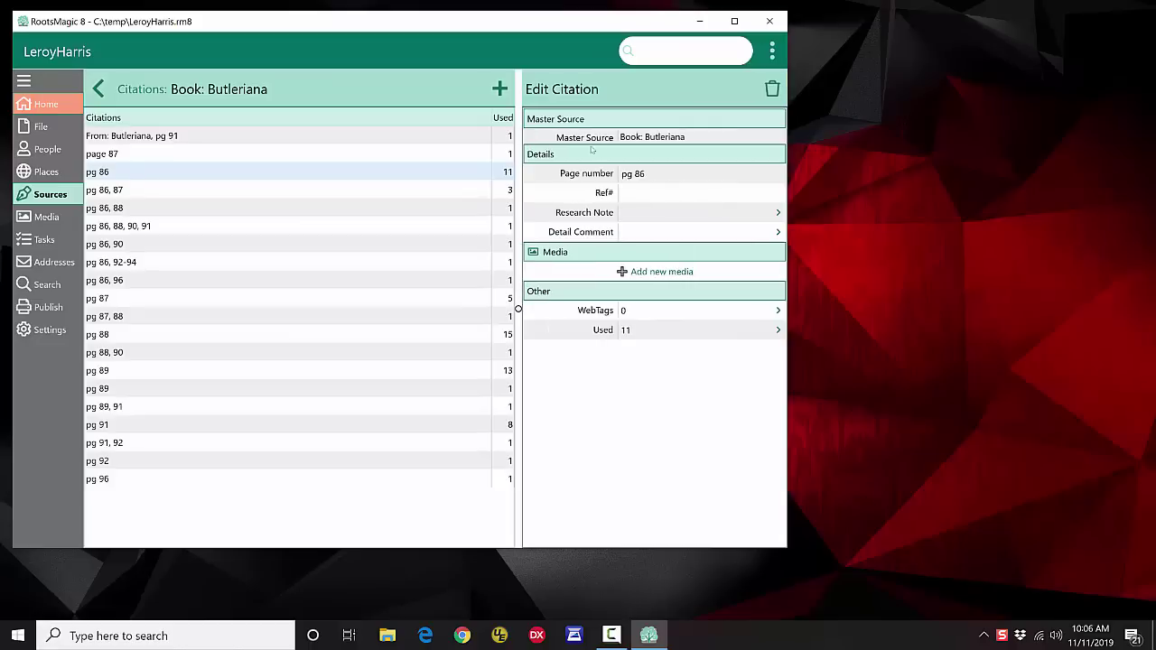
{"action": "left_click", "coordinate": [98, 89]}
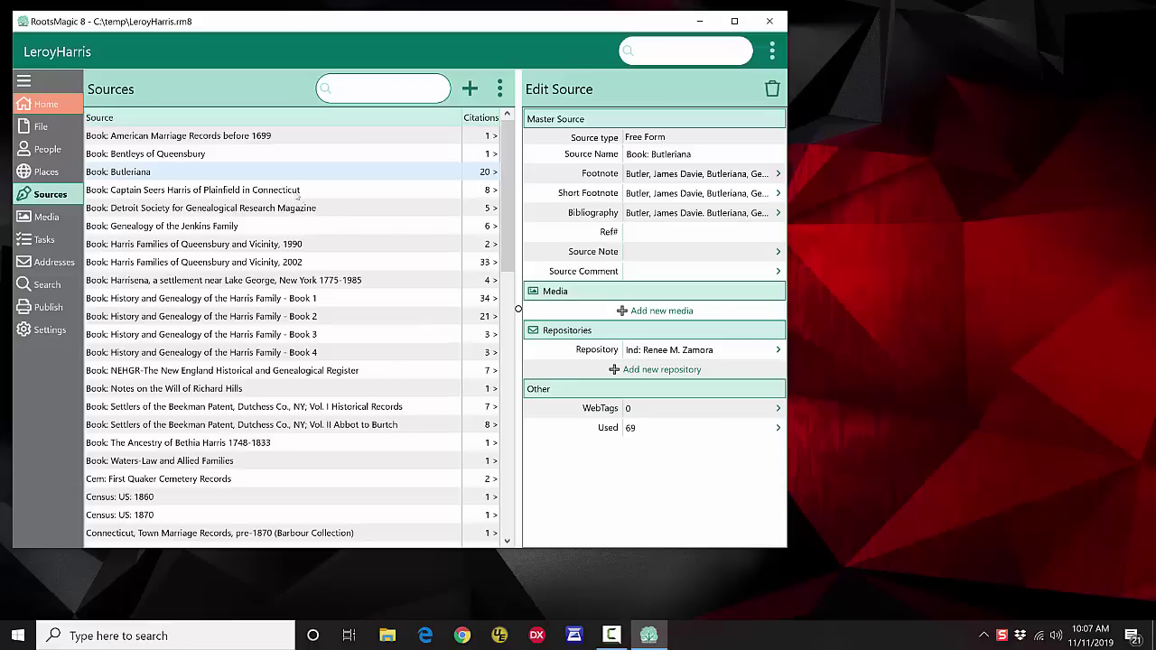
- Browse the details of various master sources, from the Captain Seers Harris book to First Quaker Cemetery Records, ending on American Marriage Records before 1699
{"action": "left_click", "coordinate": [296, 192]}
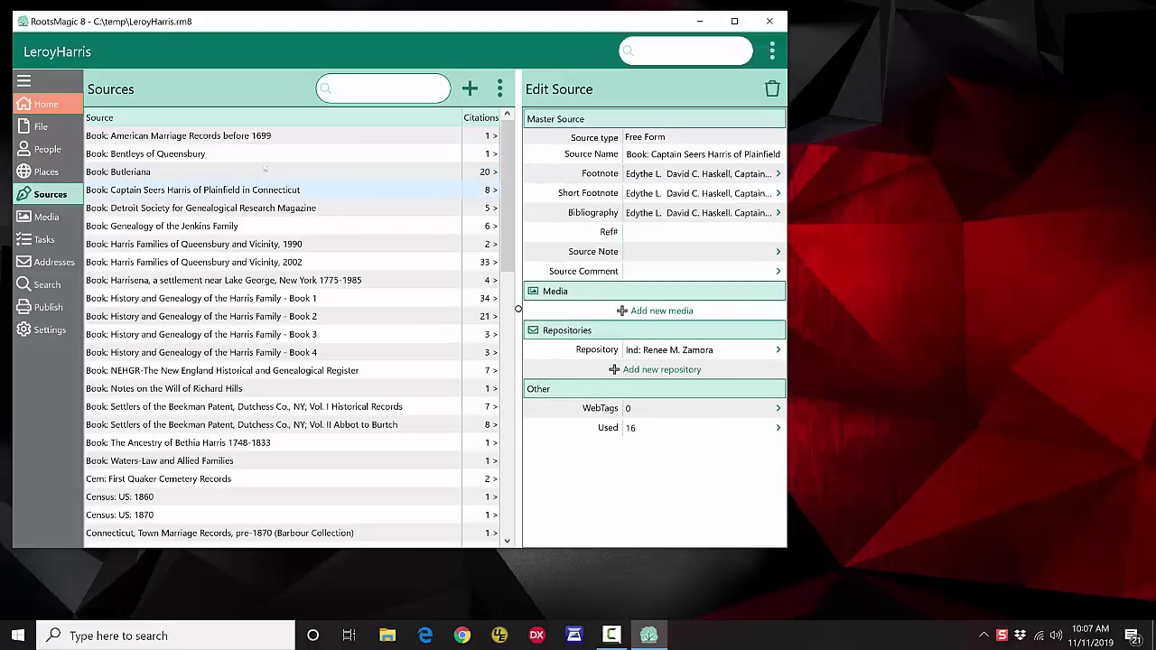
{"action": "left_click", "coordinate": [255, 261]}
{"action": "left_click", "coordinate": [261, 244]}
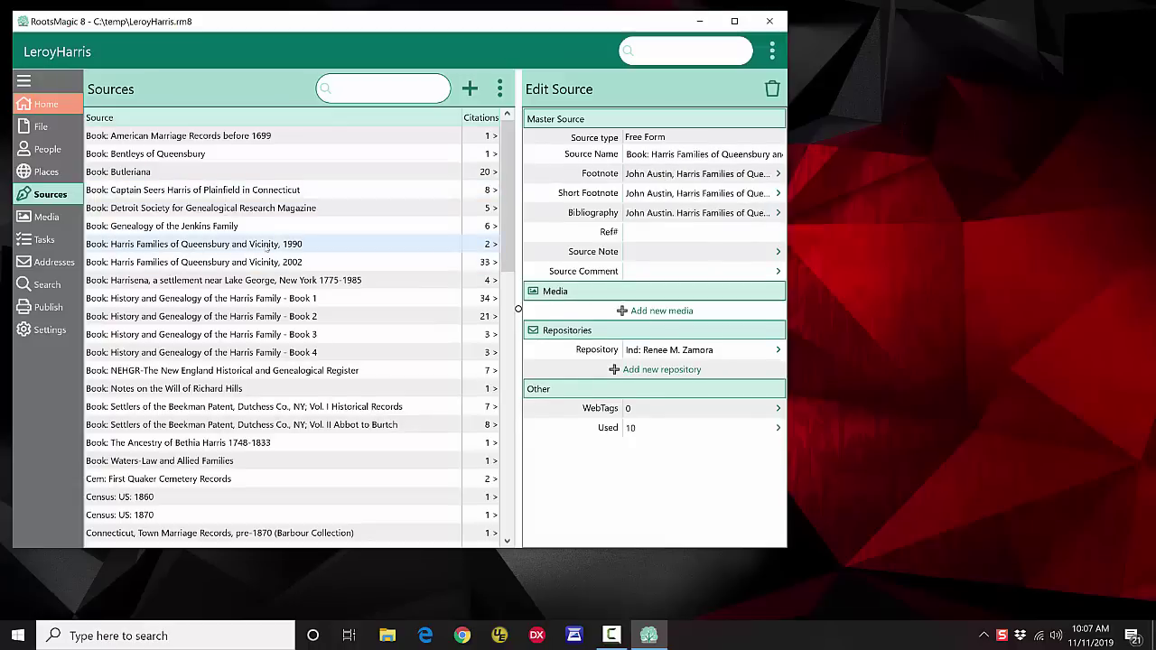
{"action": "left_click", "coordinate": [268, 225]}
{"action": "left_click", "coordinate": [297, 318]}
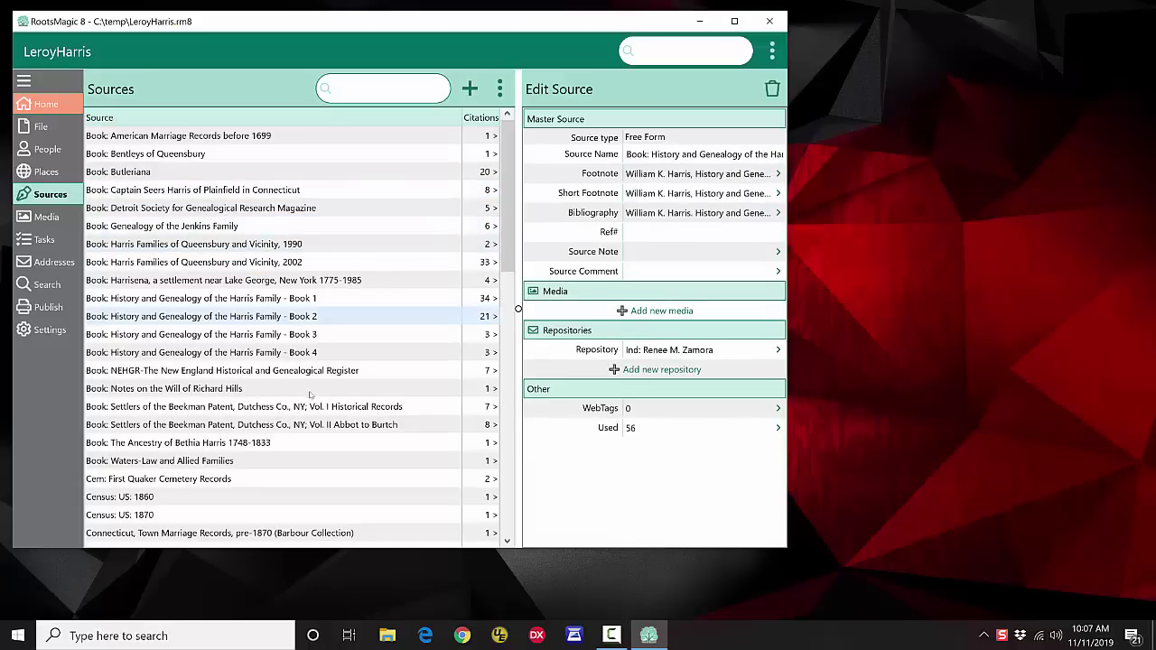
{"action": "left_click", "coordinate": [310, 391]}
{"action": "left_click", "coordinate": [311, 441]}
{"action": "left_click", "coordinate": [250, 480]}
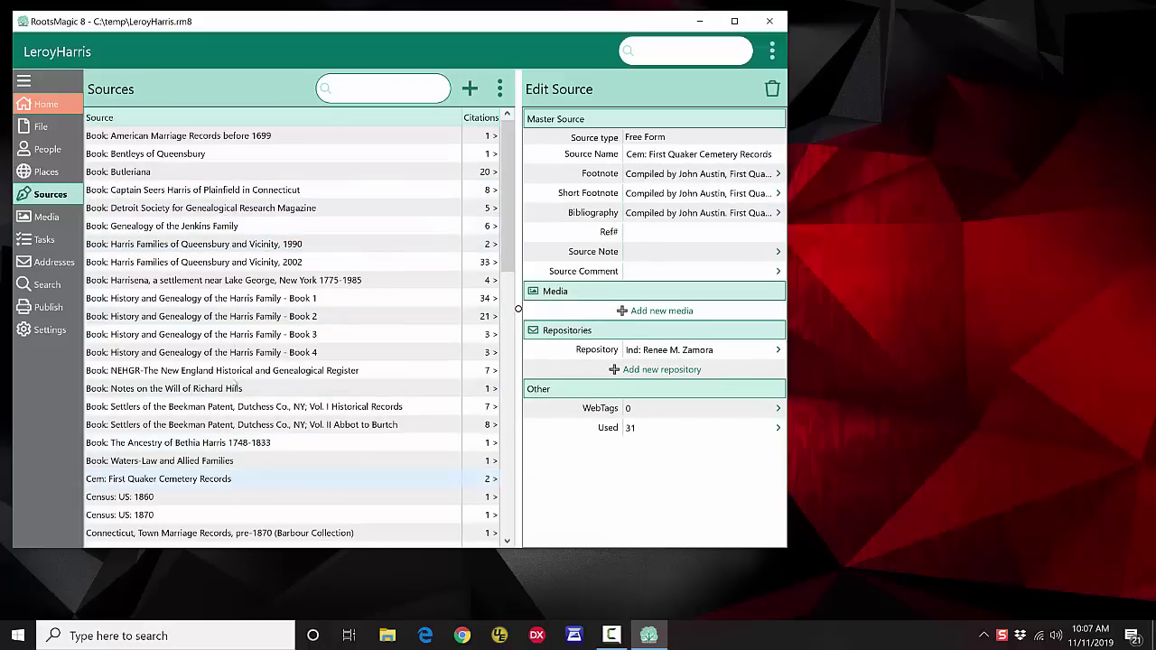
{"action": "left_click", "coordinate": [242, 282]}
{"action": "left_click", "coordinate": [226, 140]}
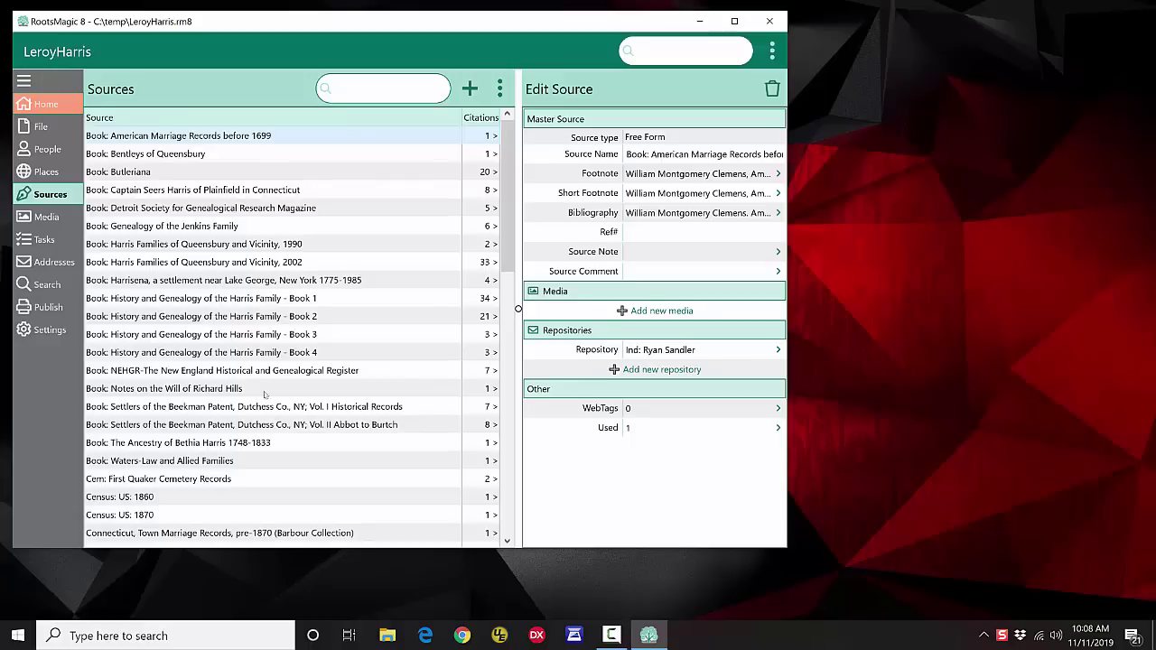
- Open the Media gallery, view the details of its three images, and look into the first image's description
{"action": "left_click", "coordinate": [45, 217]}
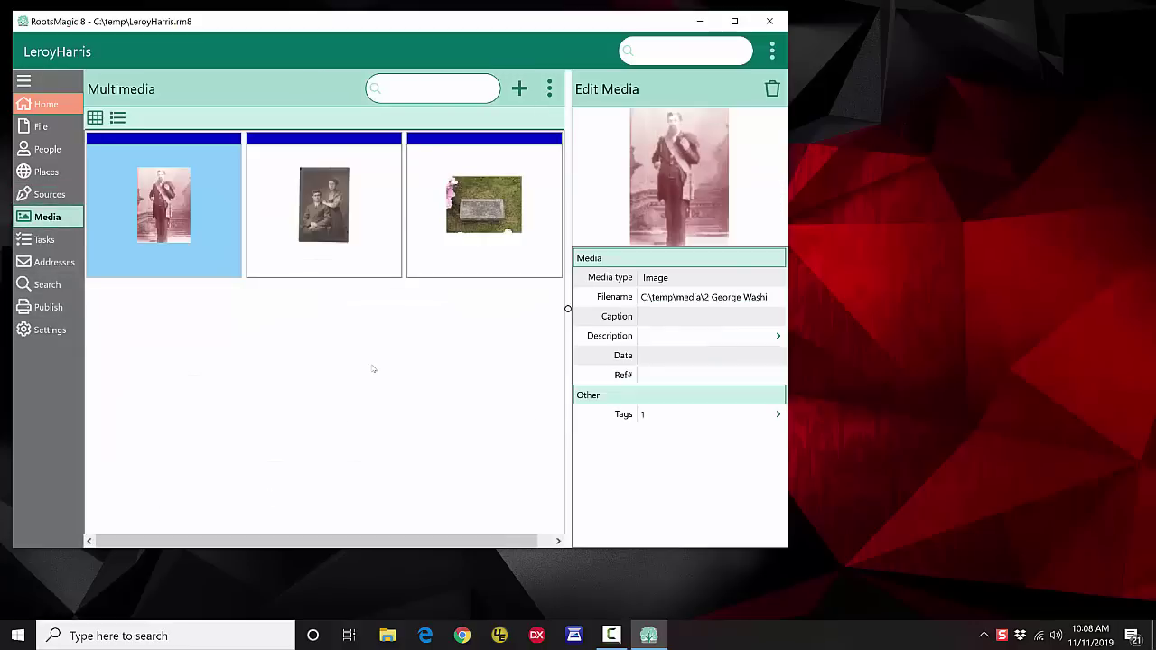
{"action": "left_click", "coordinate": [312, 213]}
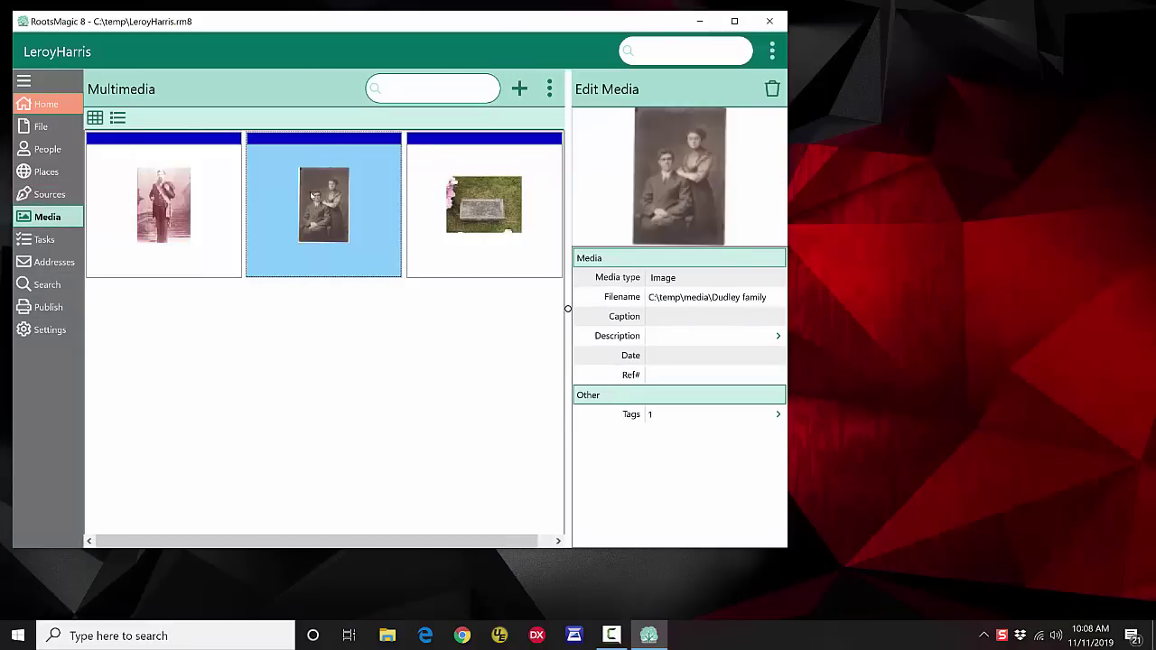
{"action": "left_click", "coordinate": [440, 203]}
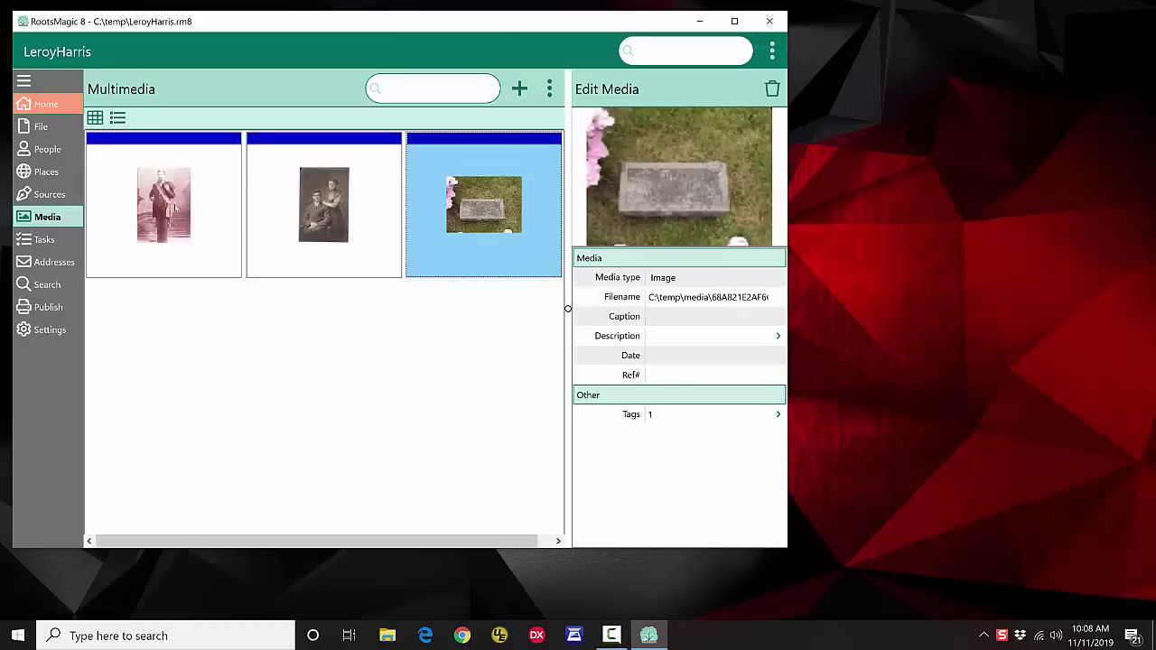
{"action": "left_click", "coordinate": [177, 208]}
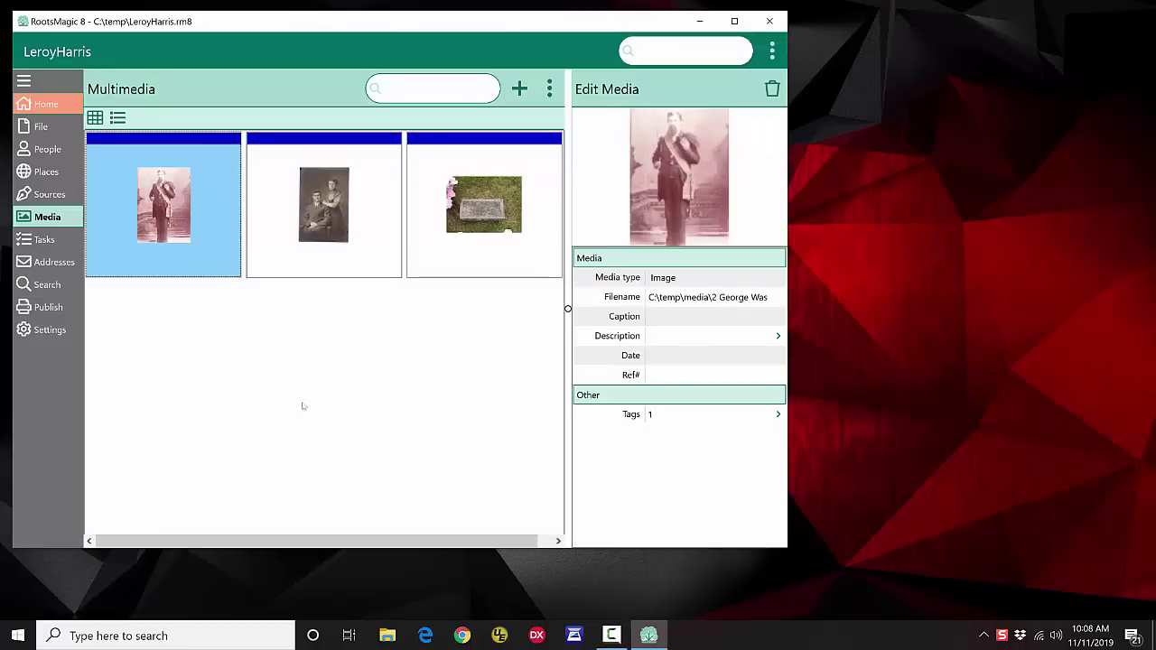
{"action": "left_click", "coordinate": [673, 335]}
{"action": "left_click", "coordinate": [586, 89]}
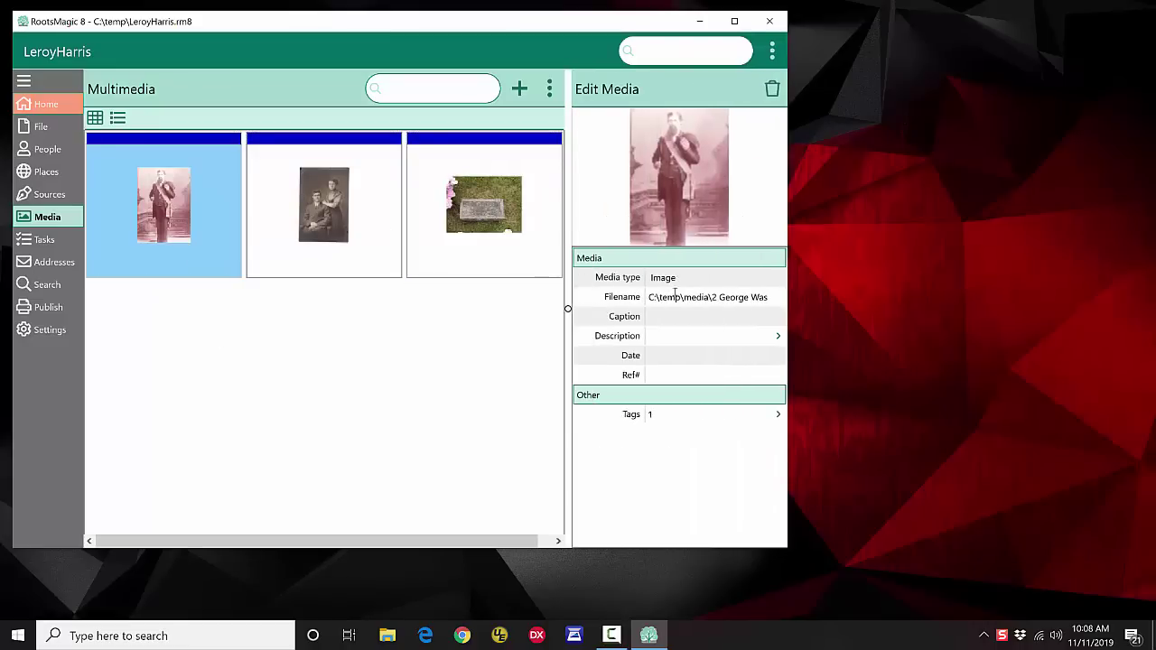
- View the tags attached to the first image and return to its media details
{"action": "left_click", "coordinate": [653, 415]}
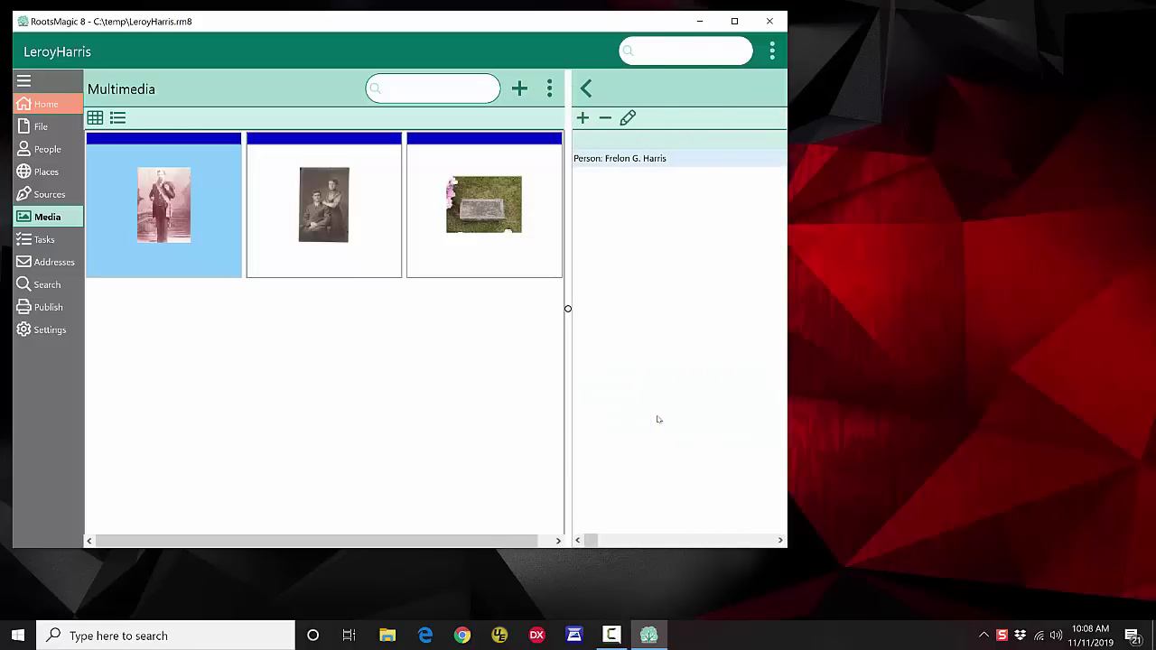
{"action": "left_click", "coordinate": [586, 88]}
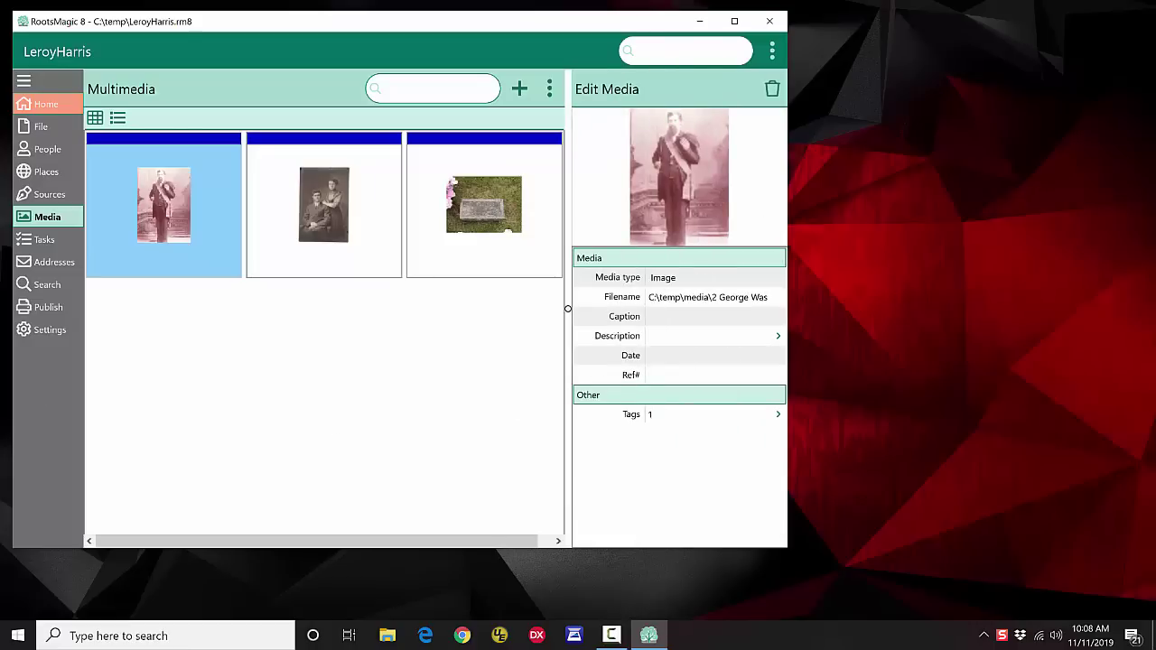
- Open the Tasks list and read the goal details of the Harrisena or Seeyle Cemetery task
{"action": "left_click", "coordinate": [34, 240]}
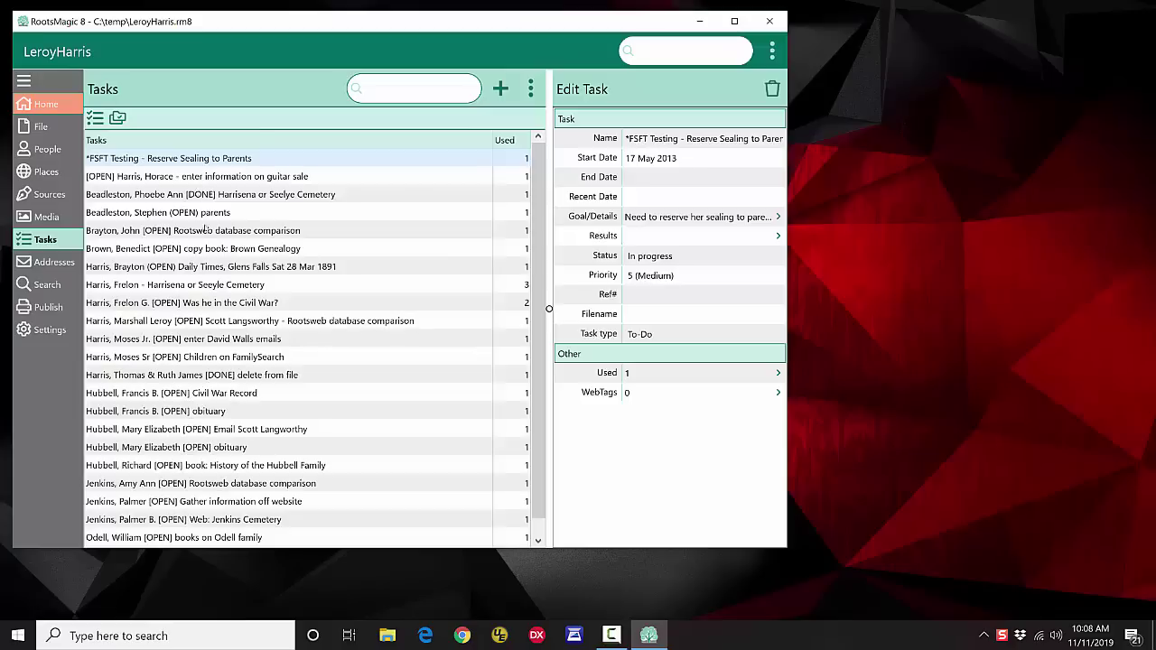
{"action": "left_click", "coordinate": [177, 287]}
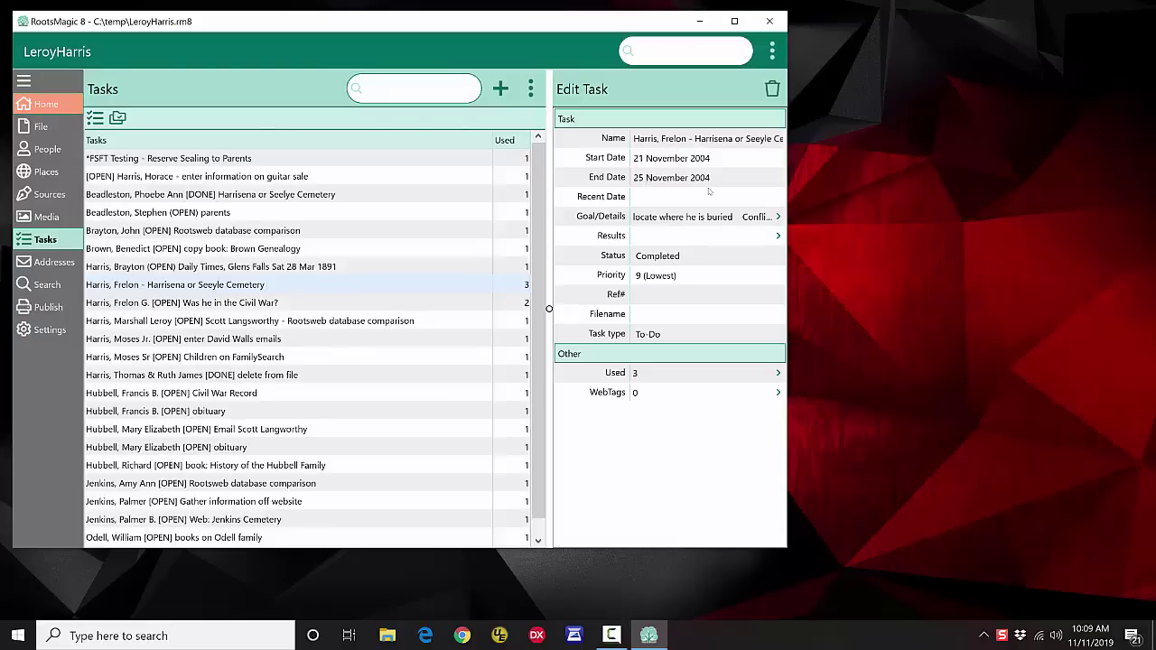
{"action": "left_click", "coordinate": [696, 217]}
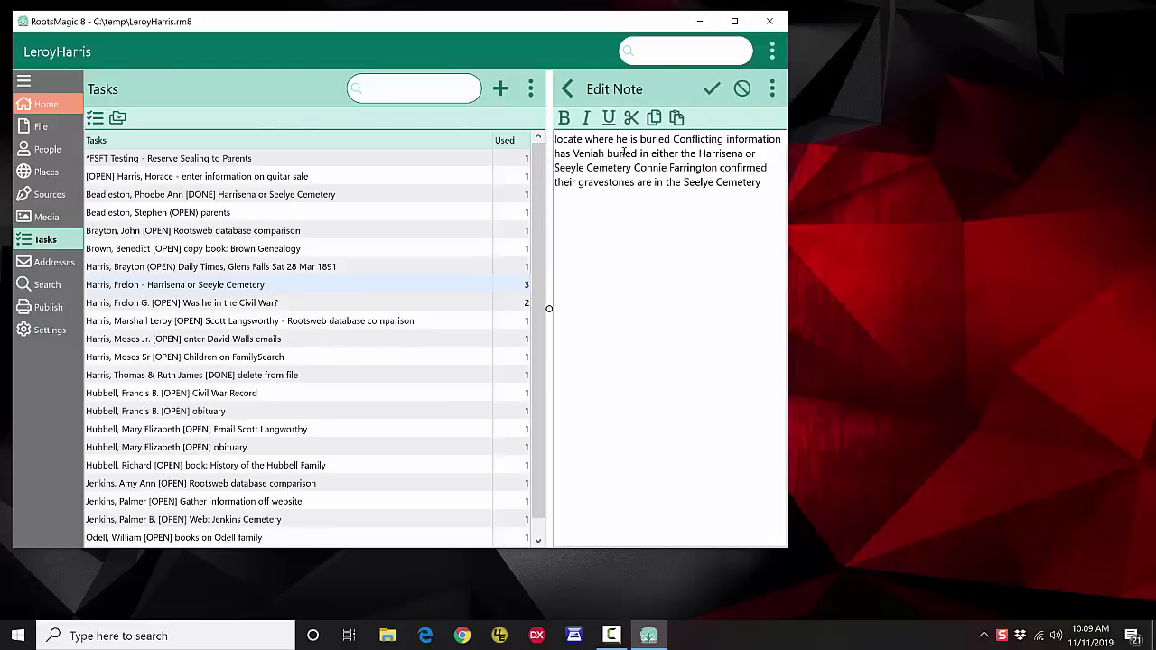
{"action": "left_click", "coordinate": [571, 89]}
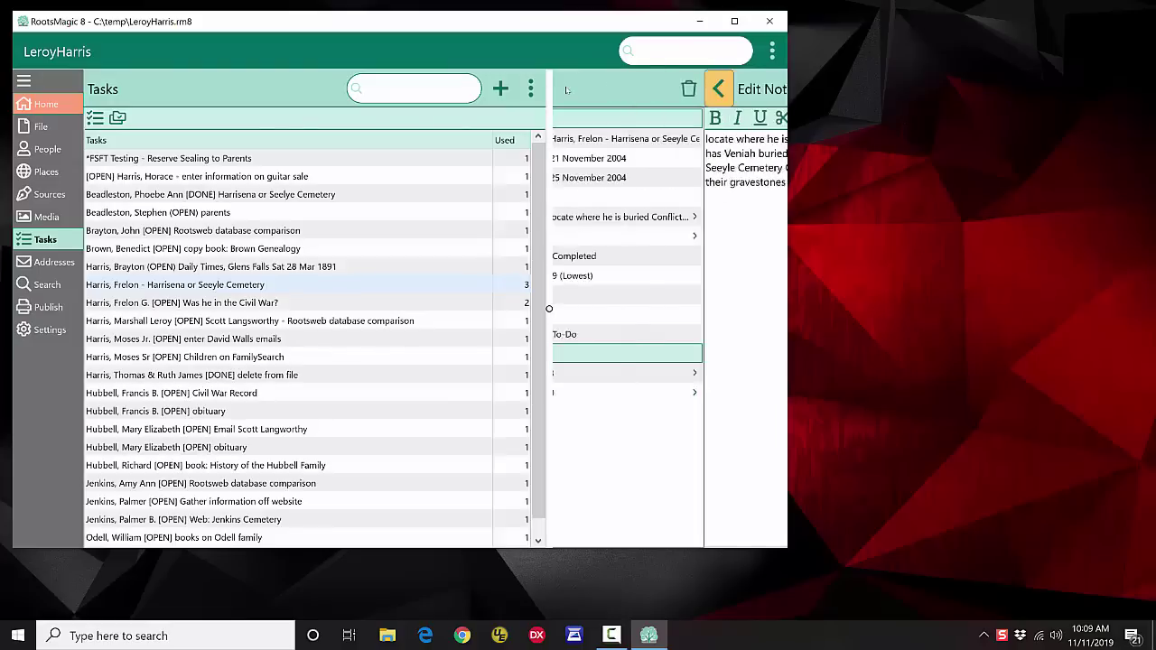
- Look through the cemetery task's status choices and view where the task is used, then return to its details
{"action": "left_click", "coordinate": [669, 256]}
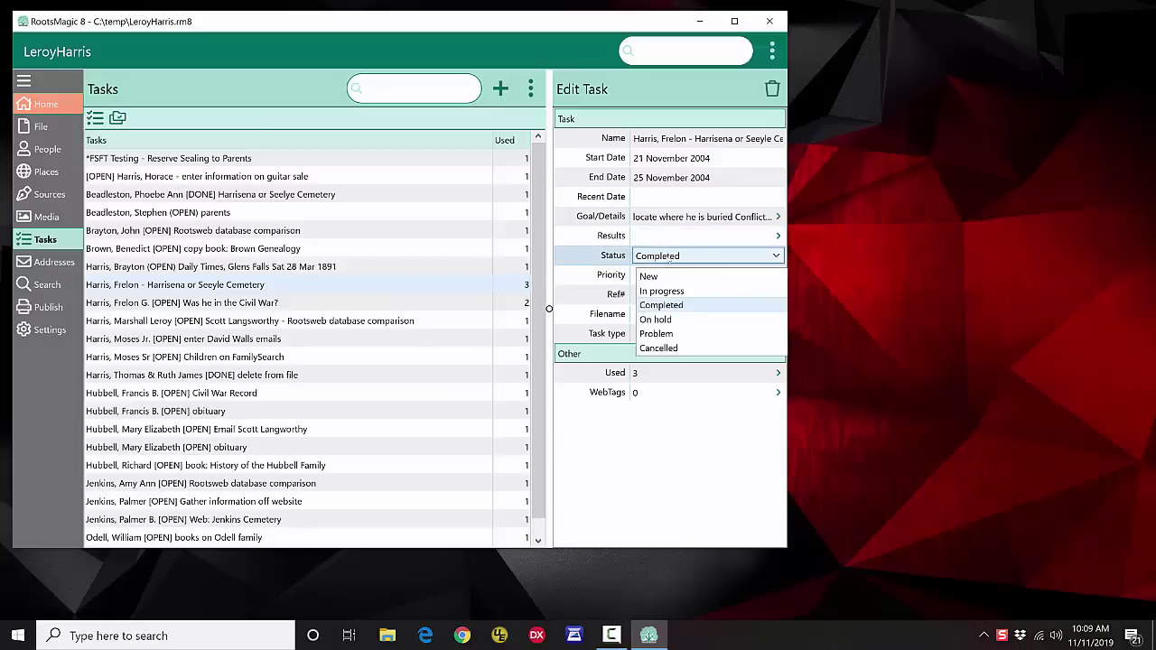
{"action": "left_click", "coordinate": [668, 261]}
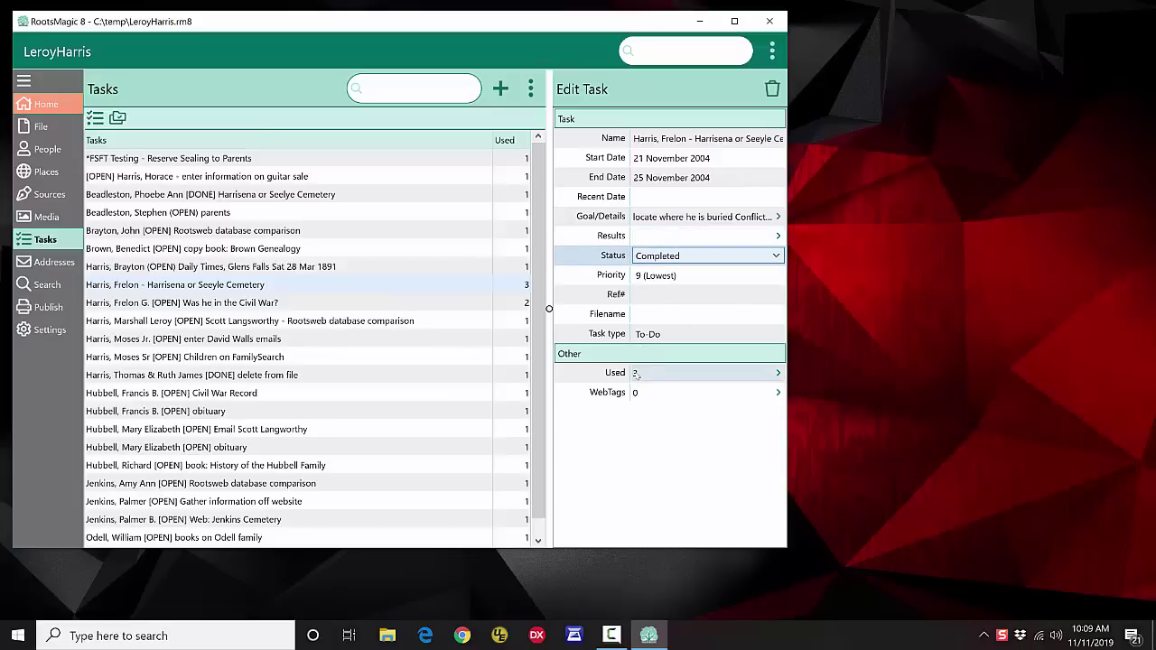
{"action": "left_click", "coordinate": [684, 375]}
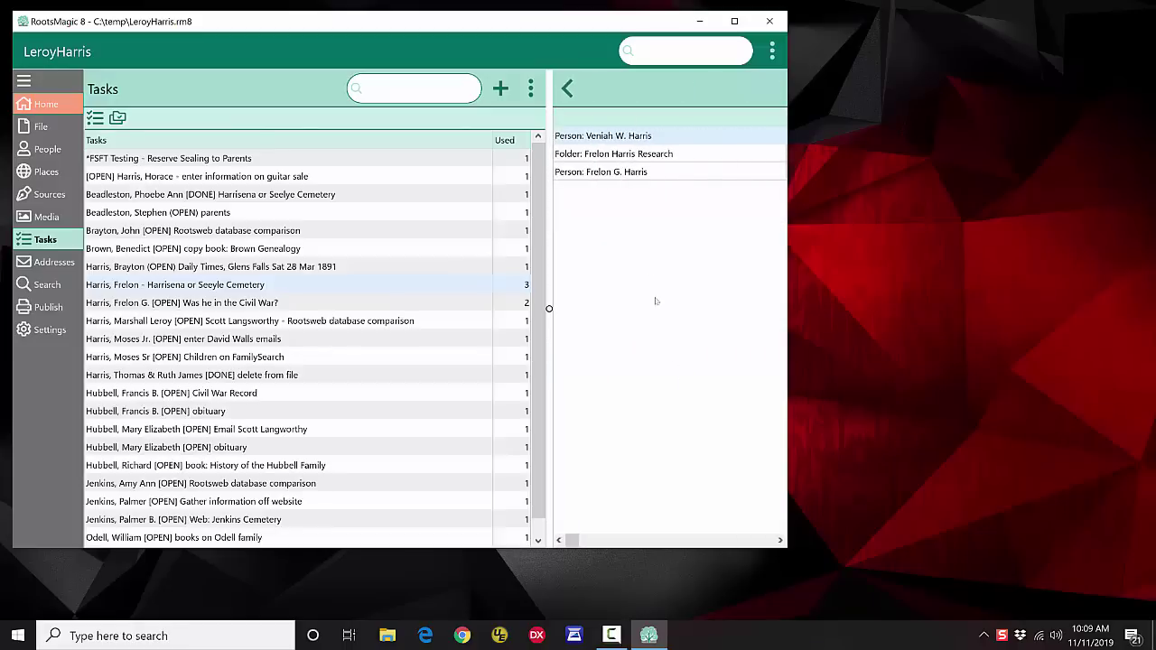
{"action": "left_click", "coordinate": [569, 89]}
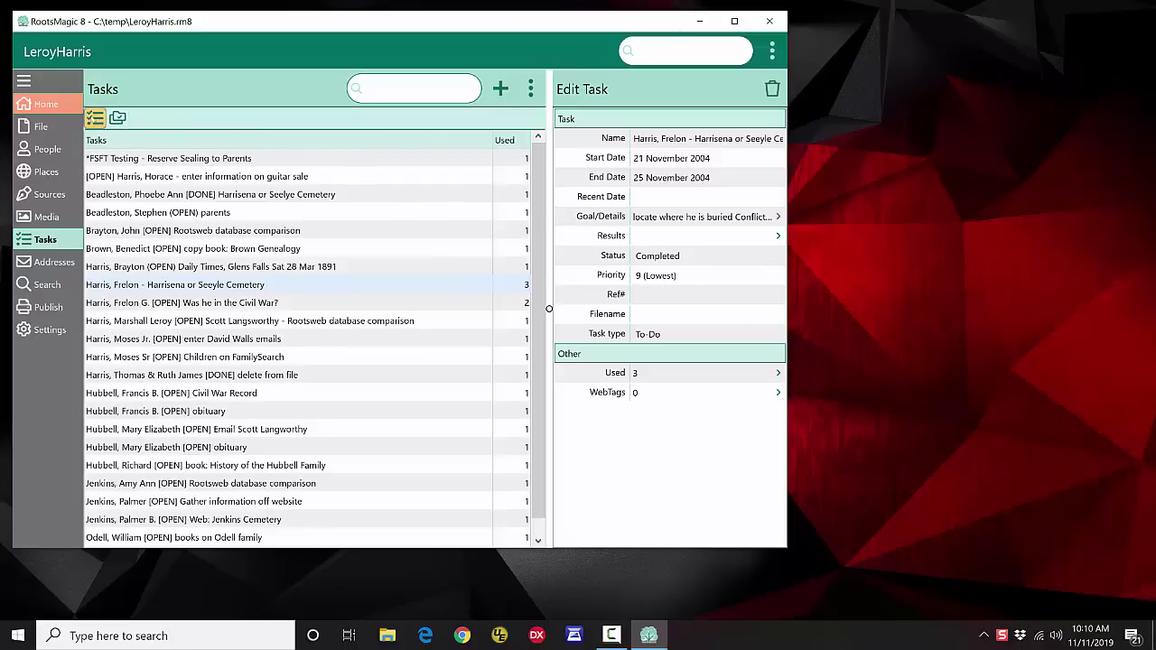
- Switch to the task folders and show the tasks in the research folder listed above General: Personal Library
{"action": "left_click", "coordinate": [117, 119]}
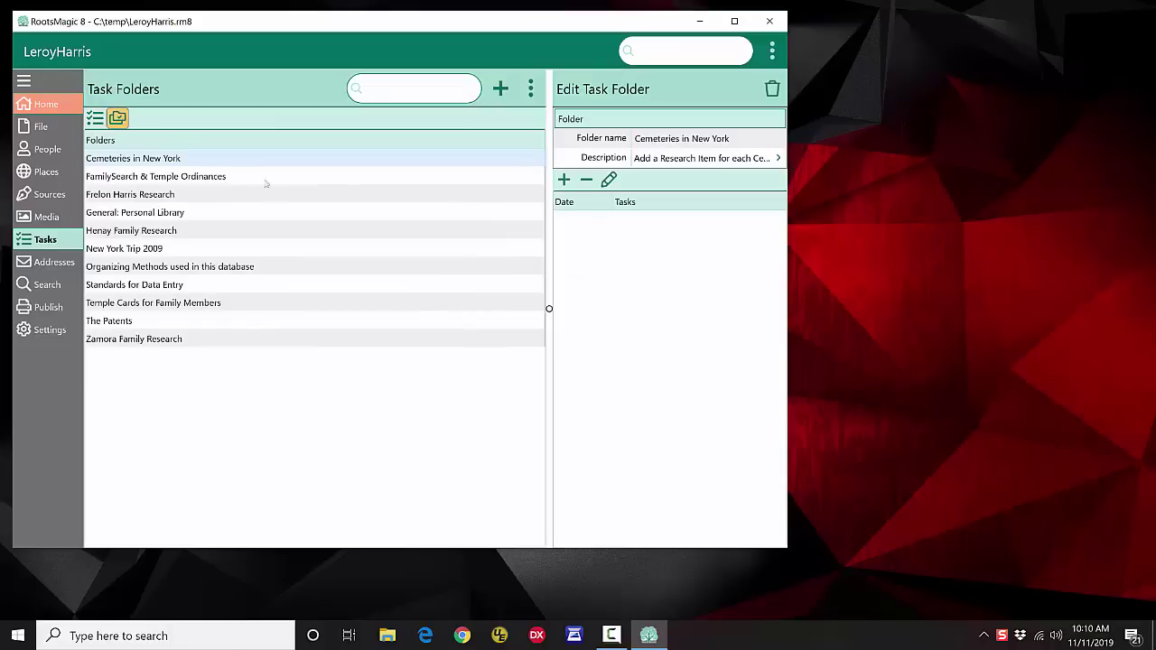
{"action": "left_click", "coordinate": [151, 194]}
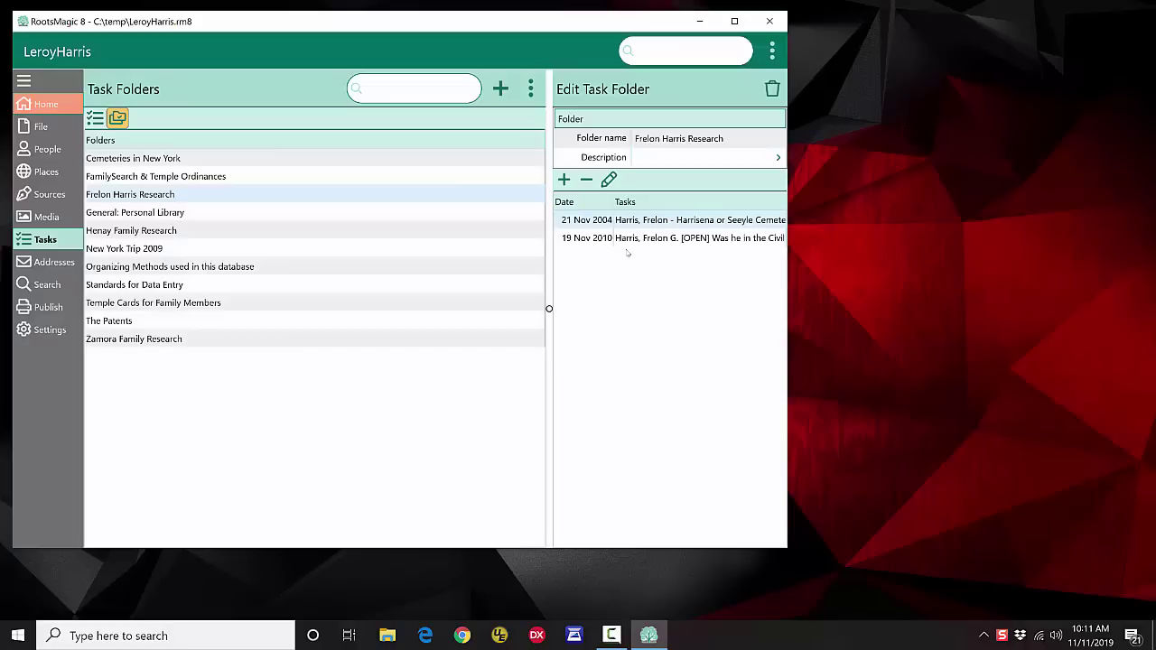
- Open the Addresses list, switch to Repositories, and view the sources that use the Family History Library before returning to its details
{"action": "left_click", "coordinate": [52, 262]}
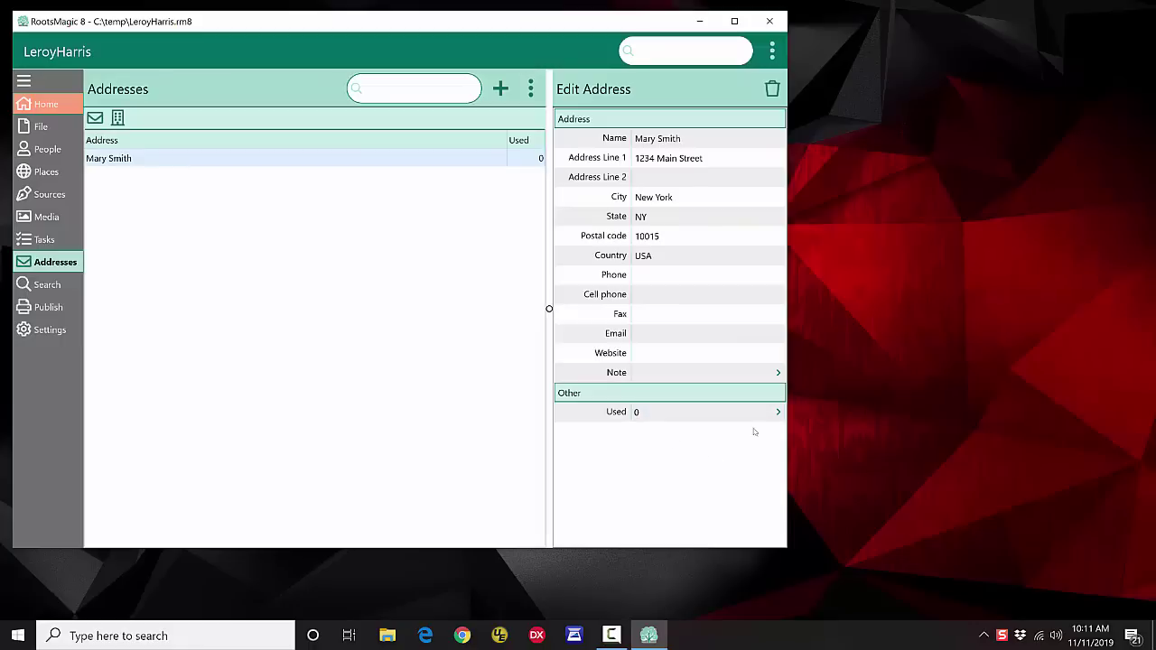
{"action": "left_click", "coordinate": [117, 118]}
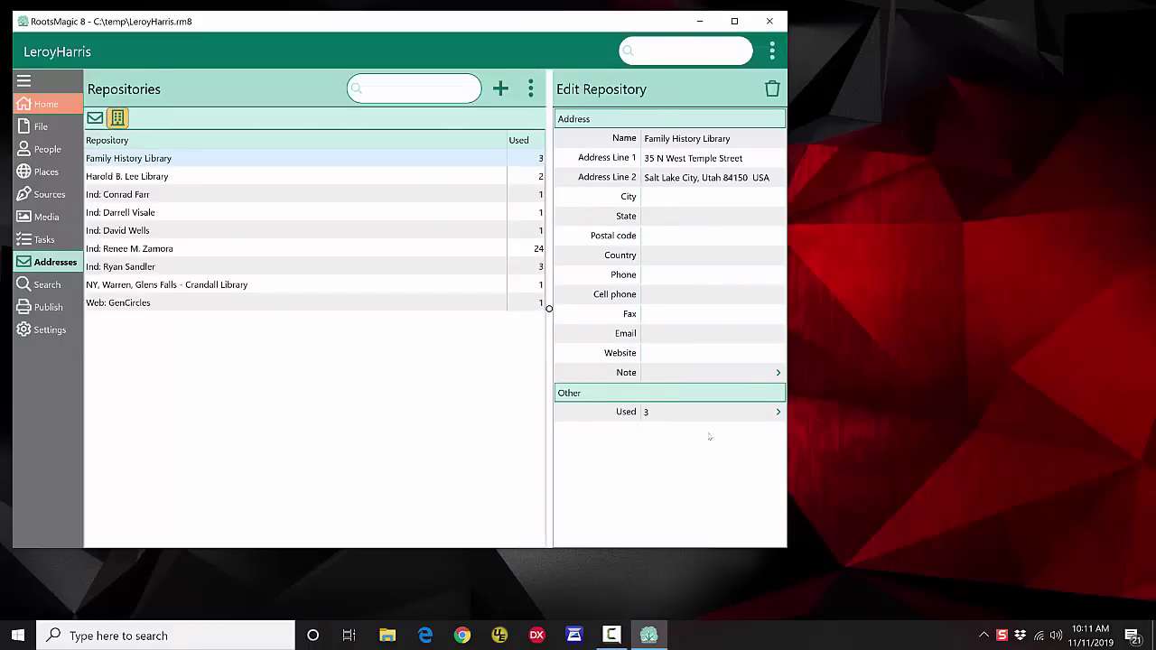
{"action": "left_click", "coordinate": [688, 412]}
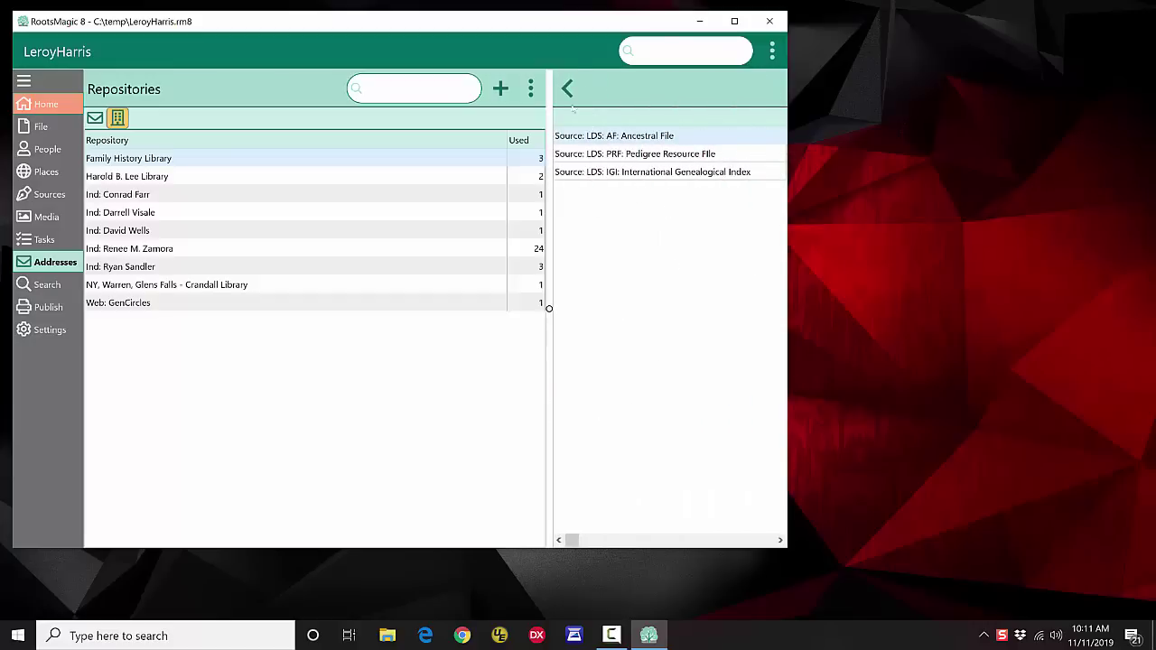
{"action": "left_click", "coordinate": [567, 89]}
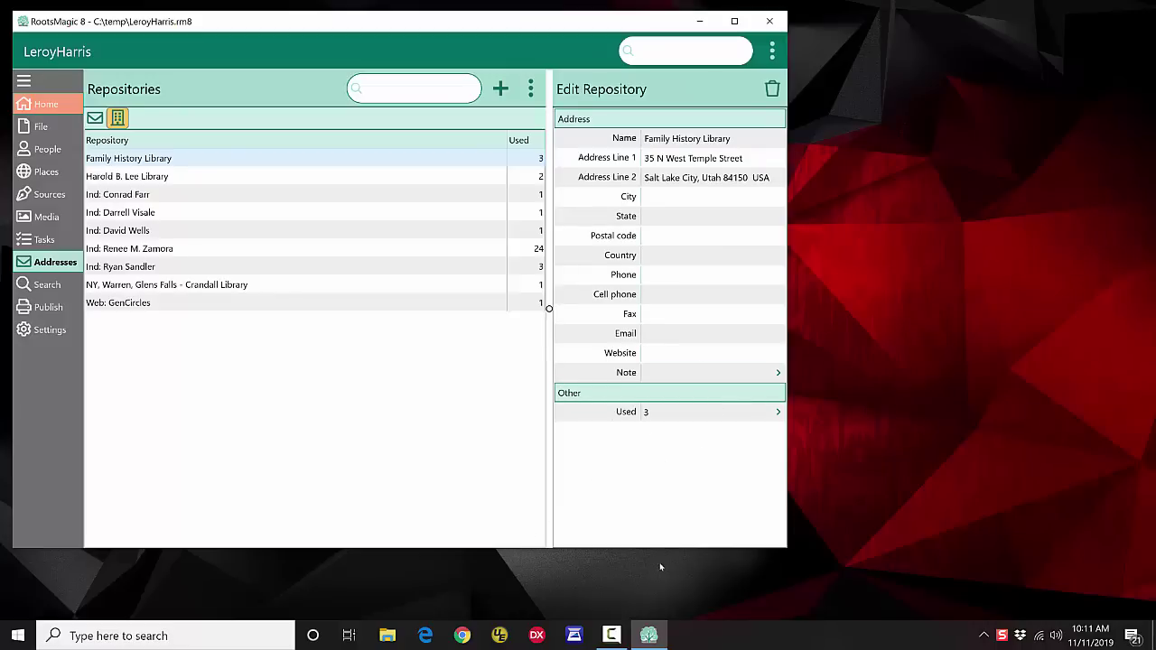
- Run a person search by given name and compare the results with and without alternate names
{"action": "left_click", "coordinate": [47, 284]}
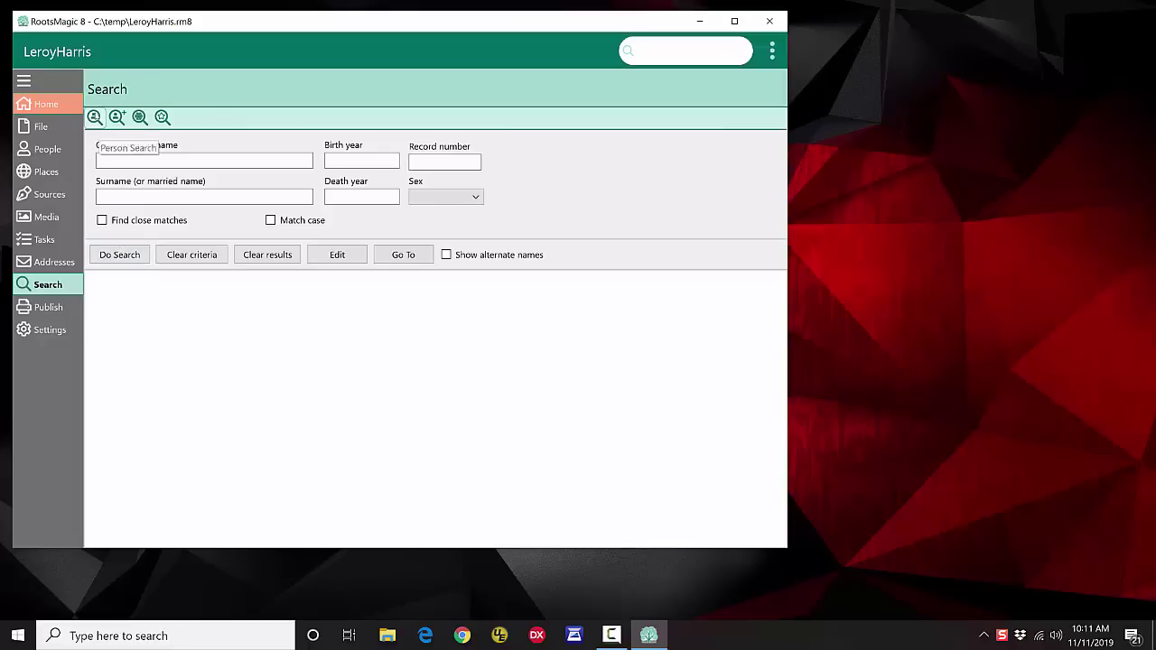
{"action": "left_click", "coordinate": [95, 117]}
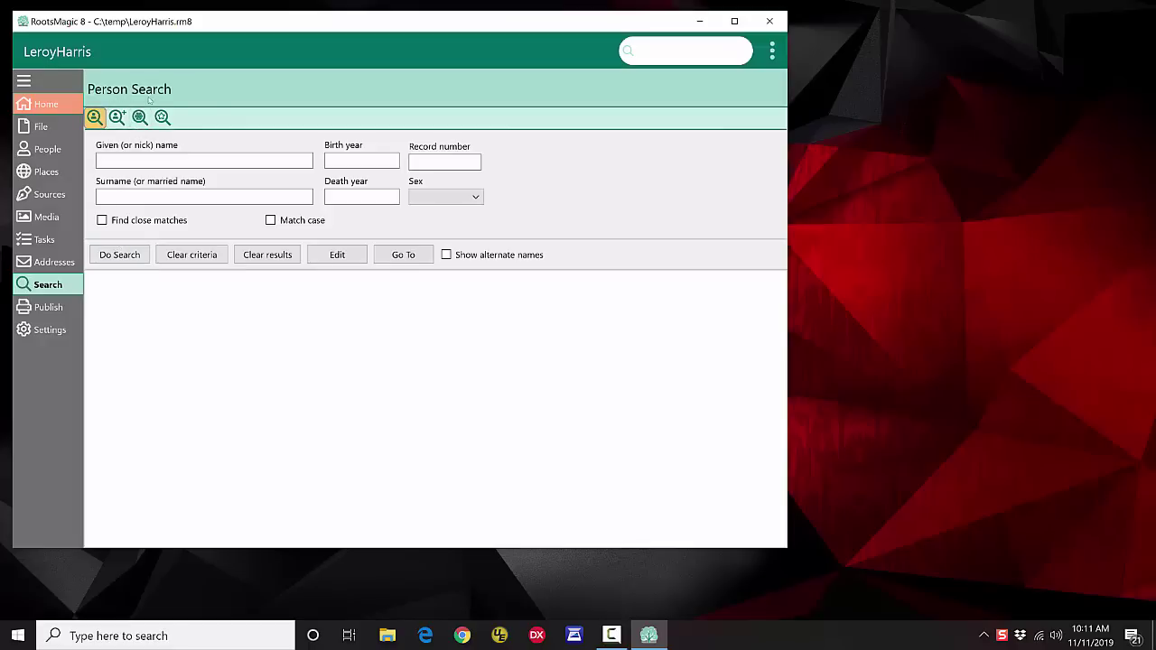
{"action": "left_click", "coordinate": [172, 162]}
{"action": "type", "text": "leroy"}
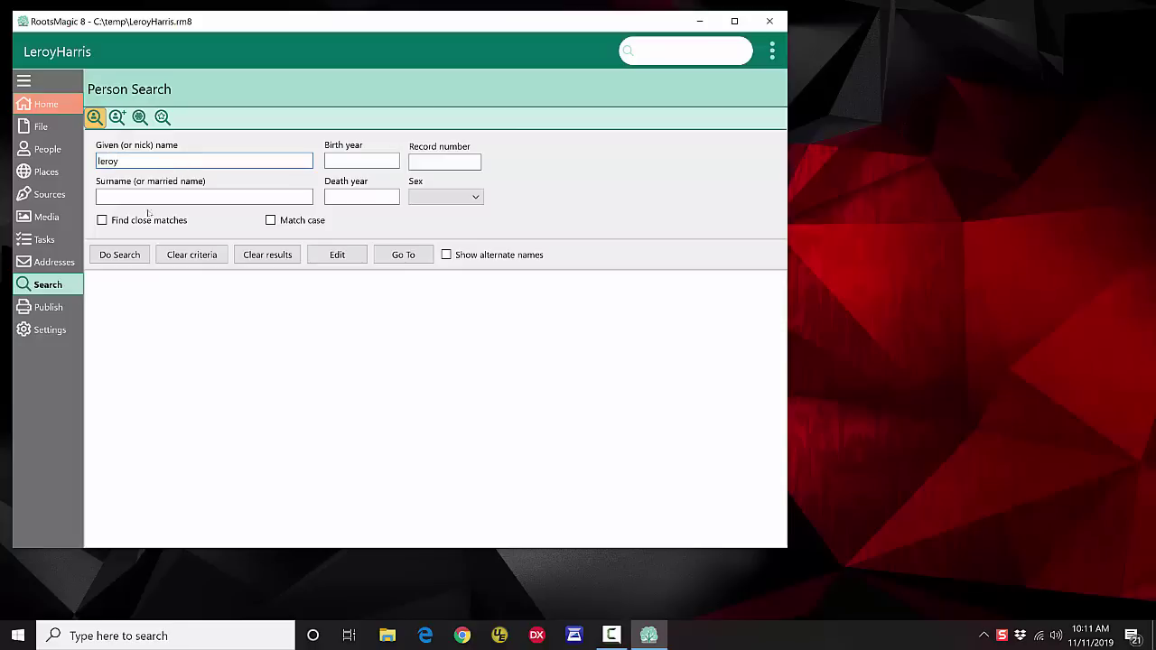
{"action": "left_click", "coordinate": [132, 255]}
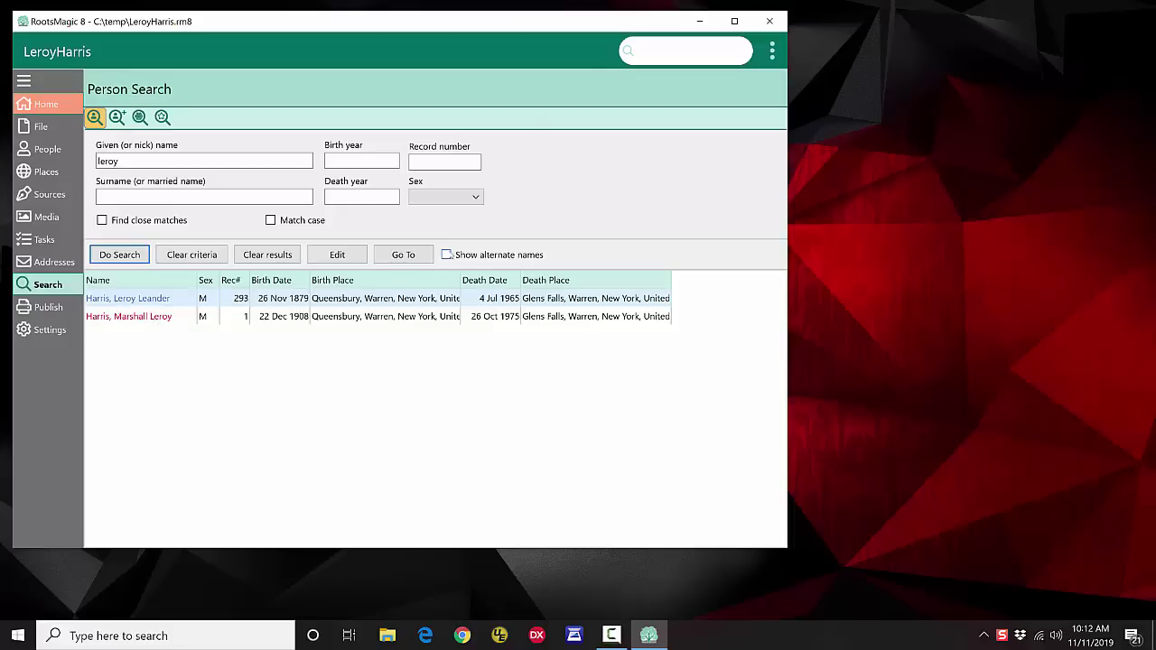
{"action": "left_click", "coordinate": [446, 256]}
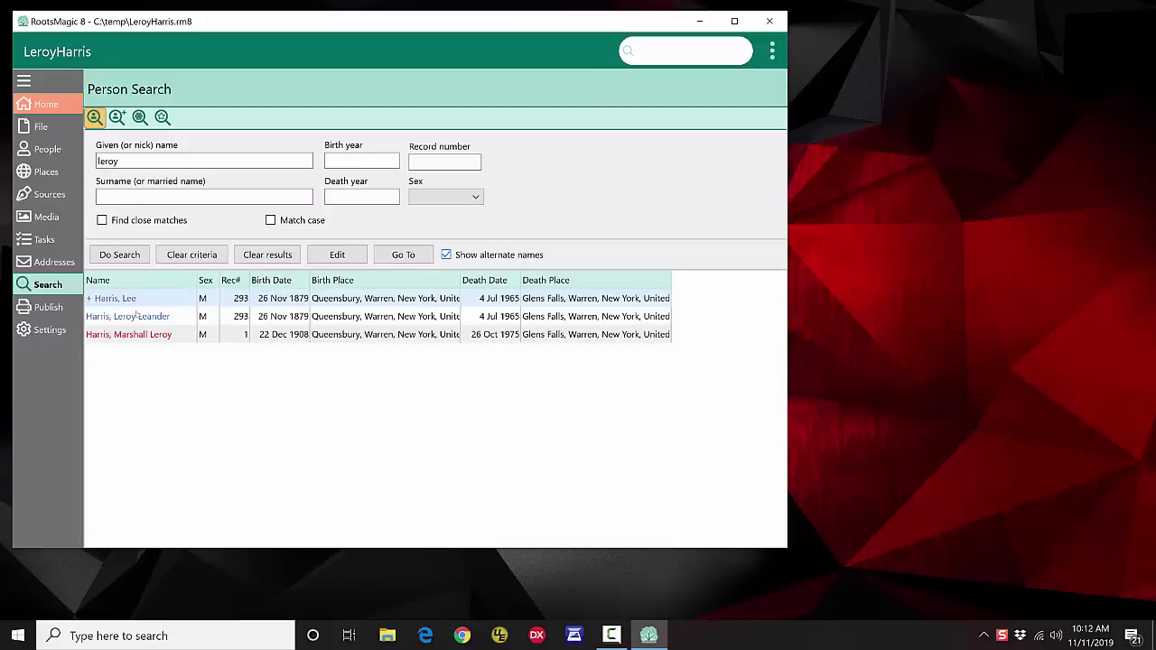
{"action": "left_click", "coordinate": [446, 256]}
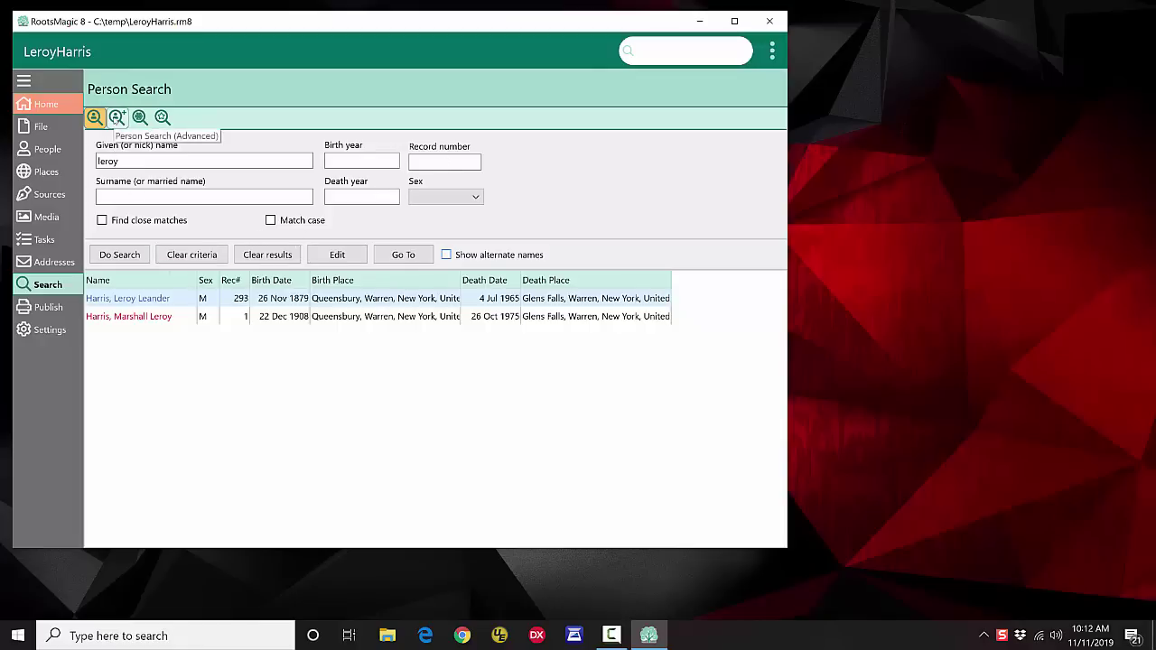
- Set the first advanced person search criterion to Birth, and look through its date, place and comparison options, keeping date and equals
{"action": "left_click", "coordinate": [116, 118]}
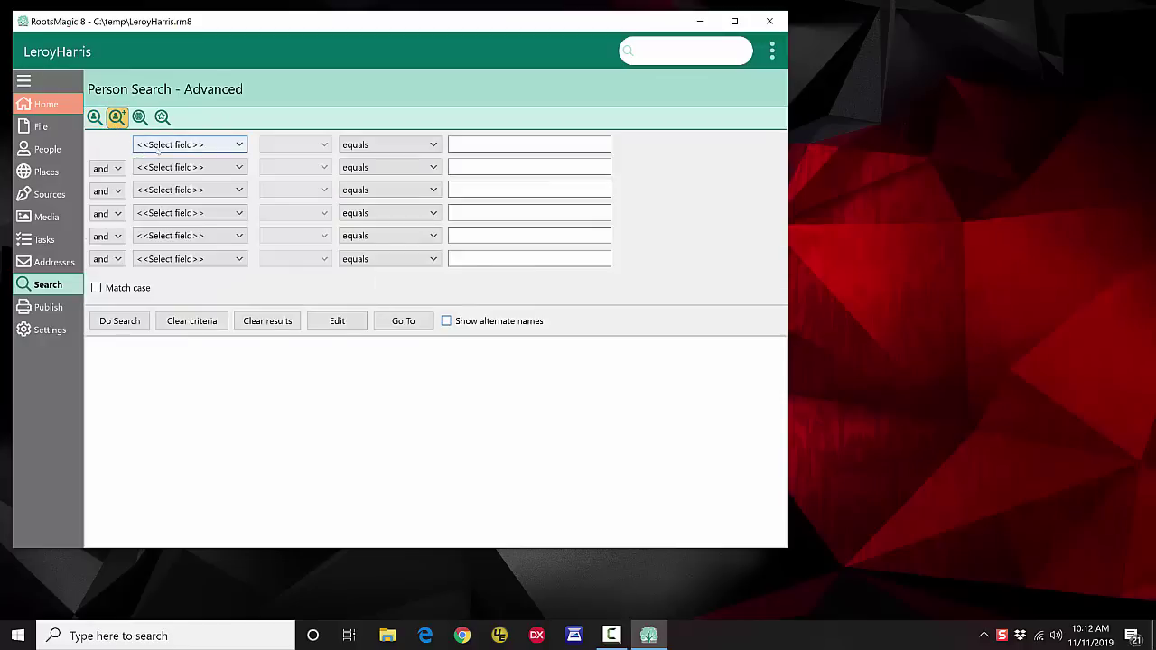
{"action": "left_click", "coordinate": [158, 147]}
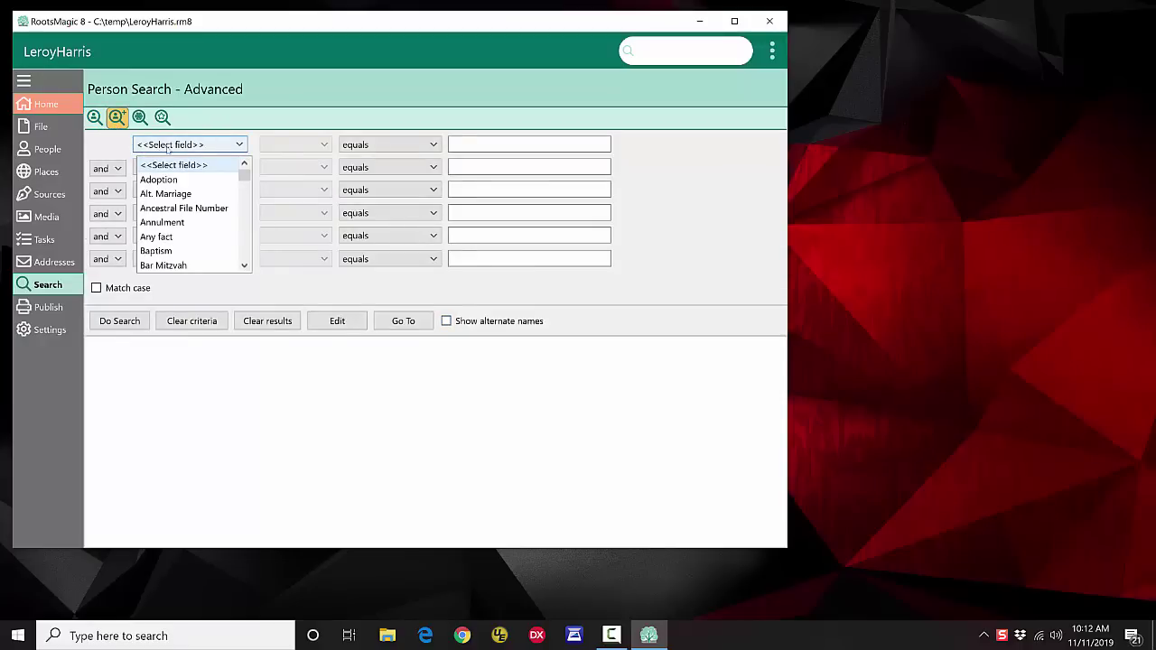
{"action": "mouse_move", "coordinate": [245, 175]}
{"action": "left_mouse_down"}
{"action": "mouse_move", "coordinate": [245, 253]}
{"action": "mouse_move", "coordinate": [233, 167]}
{"action": "left_mouse_up"}
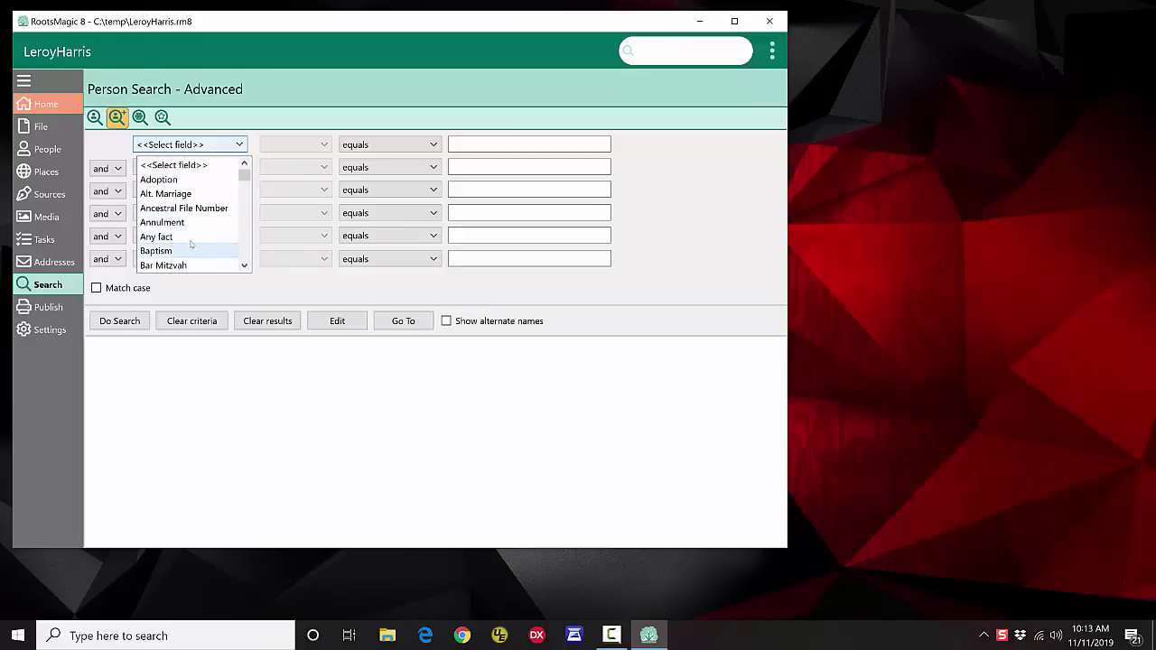
{"action": "mouse_move", "coordinate": [244, 175]}
{"action": "left_mouse_down"}
{"action": "mouse_move", "coordinate": [242, 194]}
{"action": "mouse_move", "coordinate": [244, 174]}
{"action": "left_mouse_up"}
{"action": "left_click", "coordinate": [172, 266]}
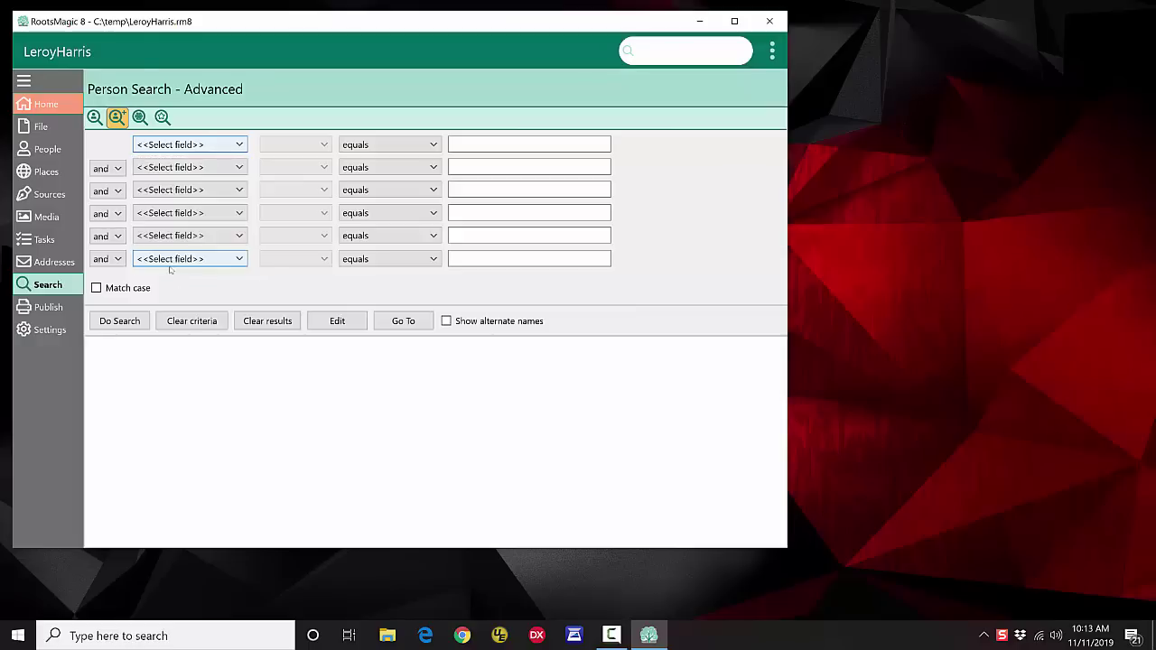
{"action": "left_click", "coordinate": [294, 145]}
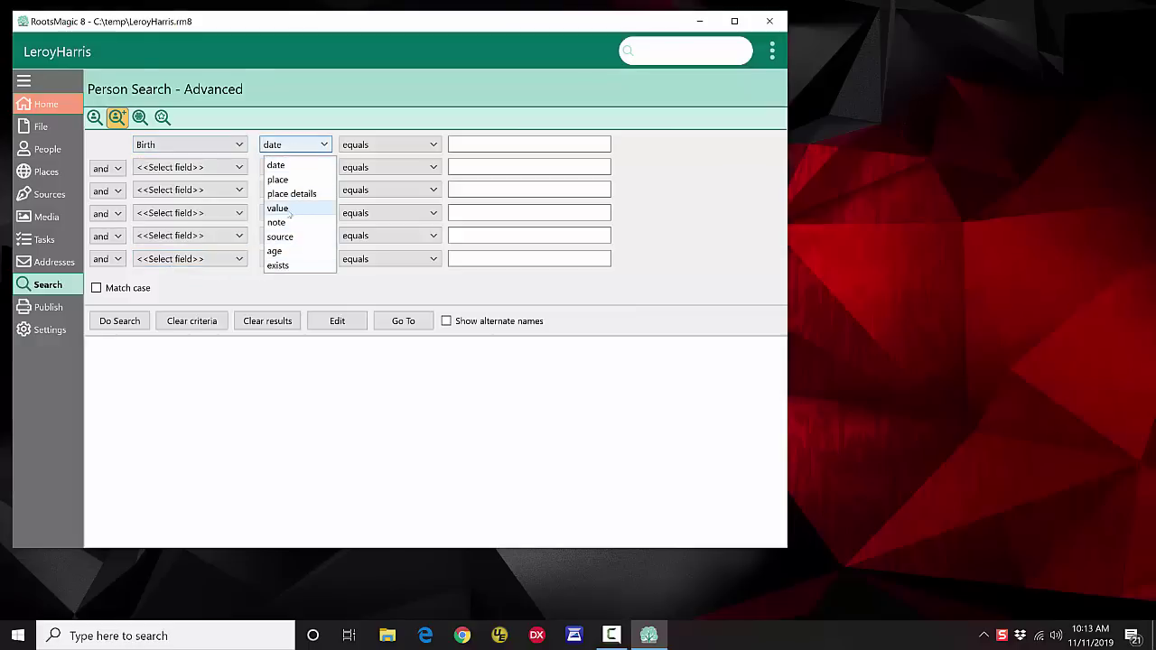
{"action": "left_click", "coordinate": [321, 145]}
{"action": "left_click", "coordinate": [368, 146]}
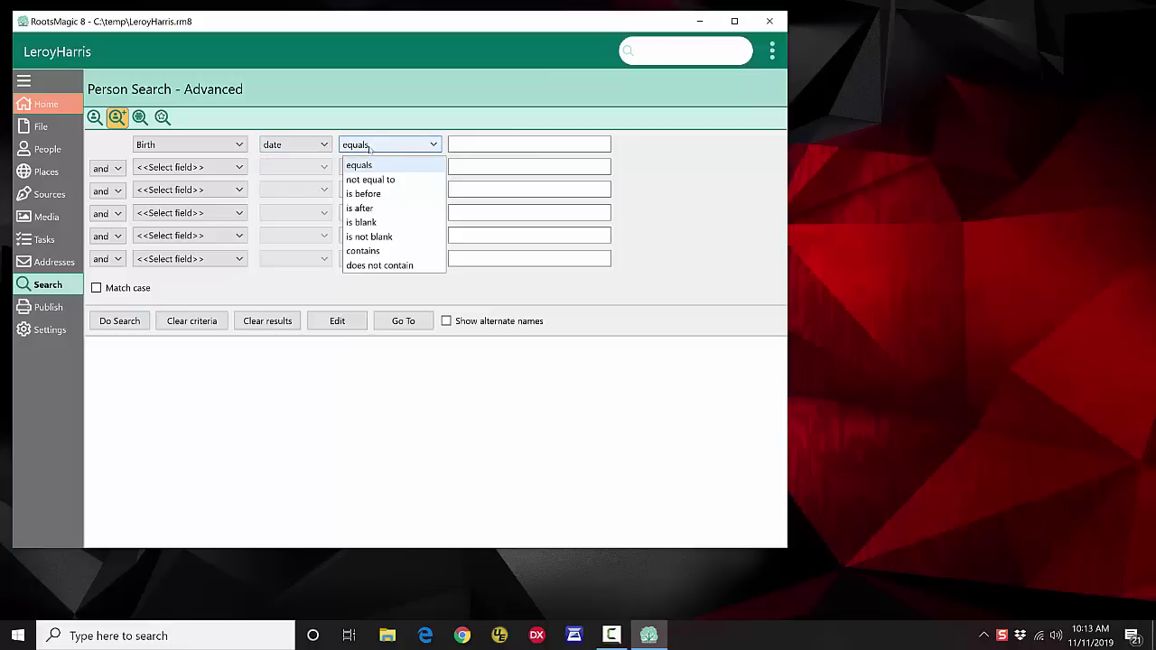
{"action": "left_click", "coordinate": [369, 147]}
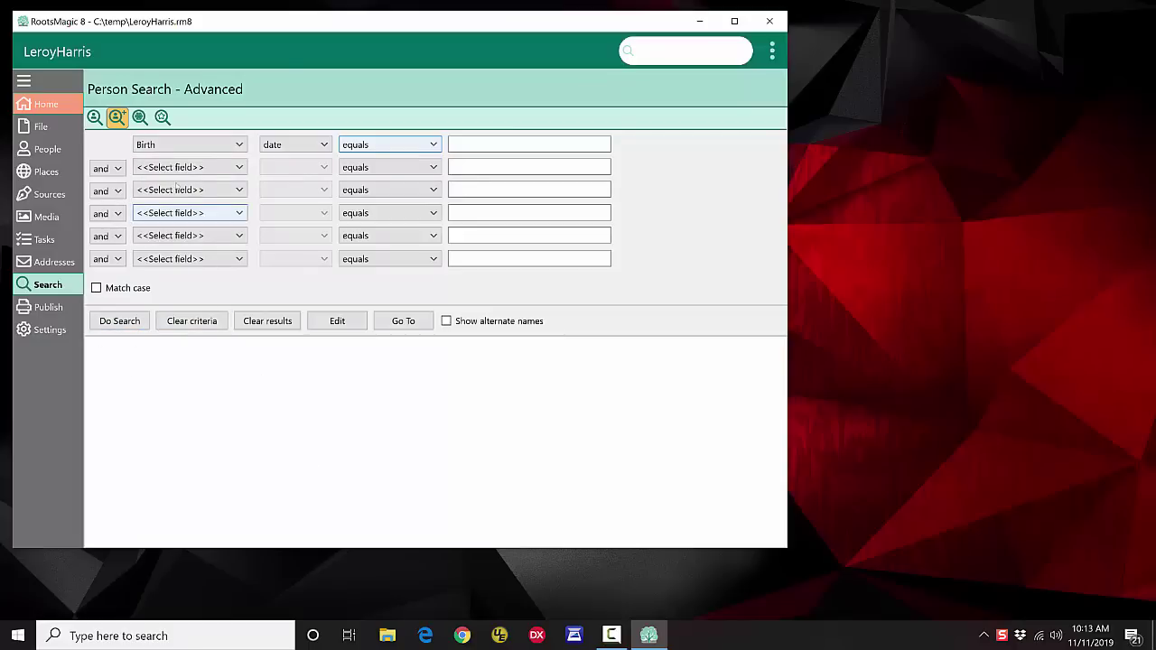
- Open WebSearch and look through the available web providers, leaving Ancestry selected
{"action": "left_click", "coordinate": [140, 117]}
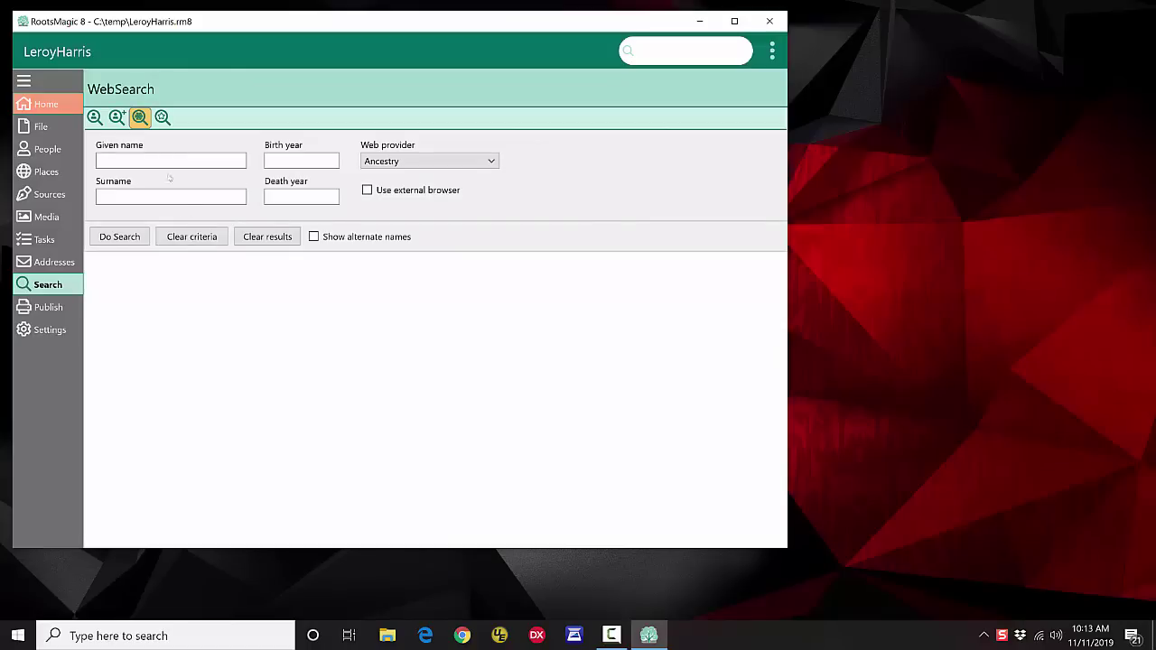
{"action": "left_click", "coordinate": [421, 162]}
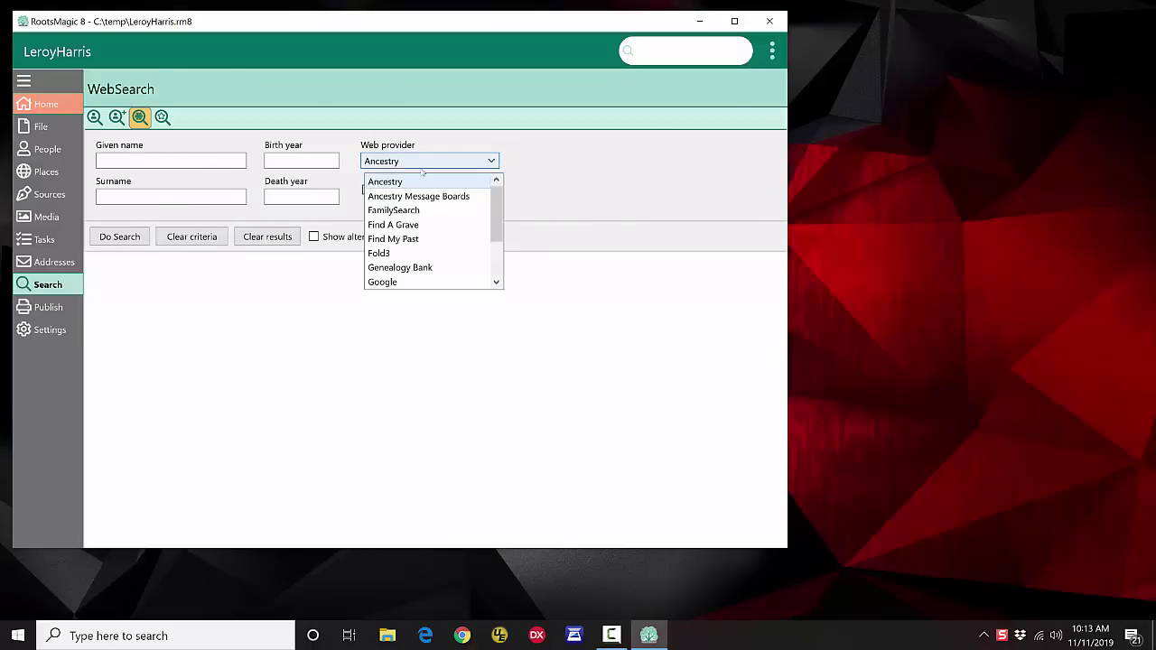
{"action": "left_click", "coordinate": [417, 163]}
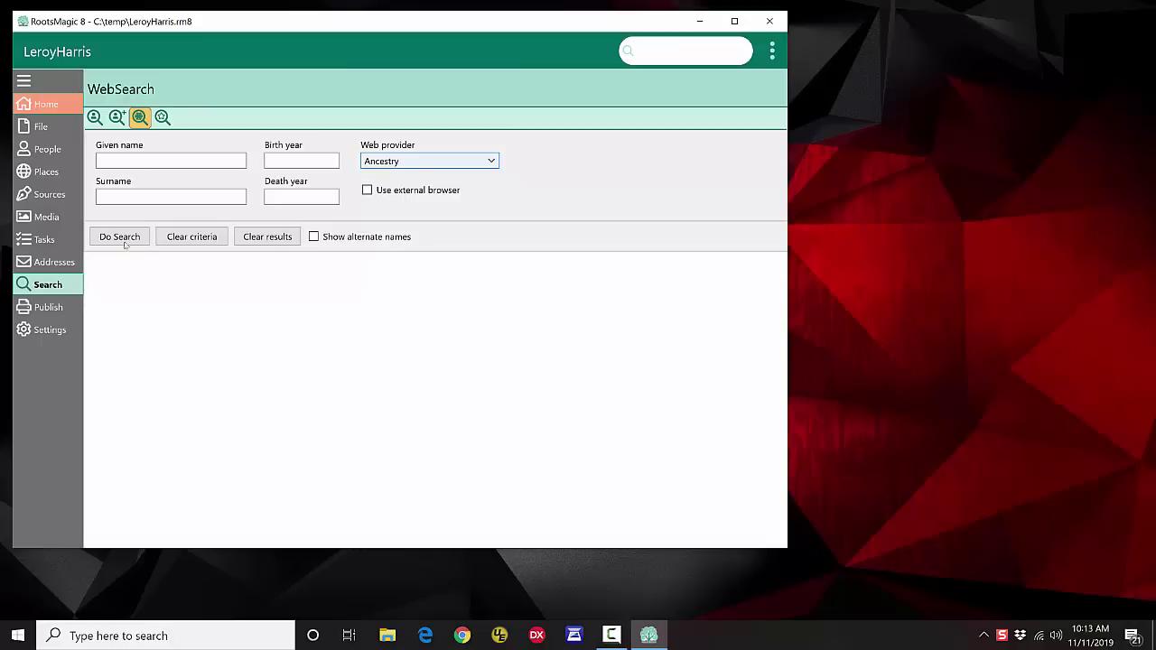
- Search the whole database for "new york" with Find Everywhere
{"action": "left_click", "coordinate": [162, 118]}
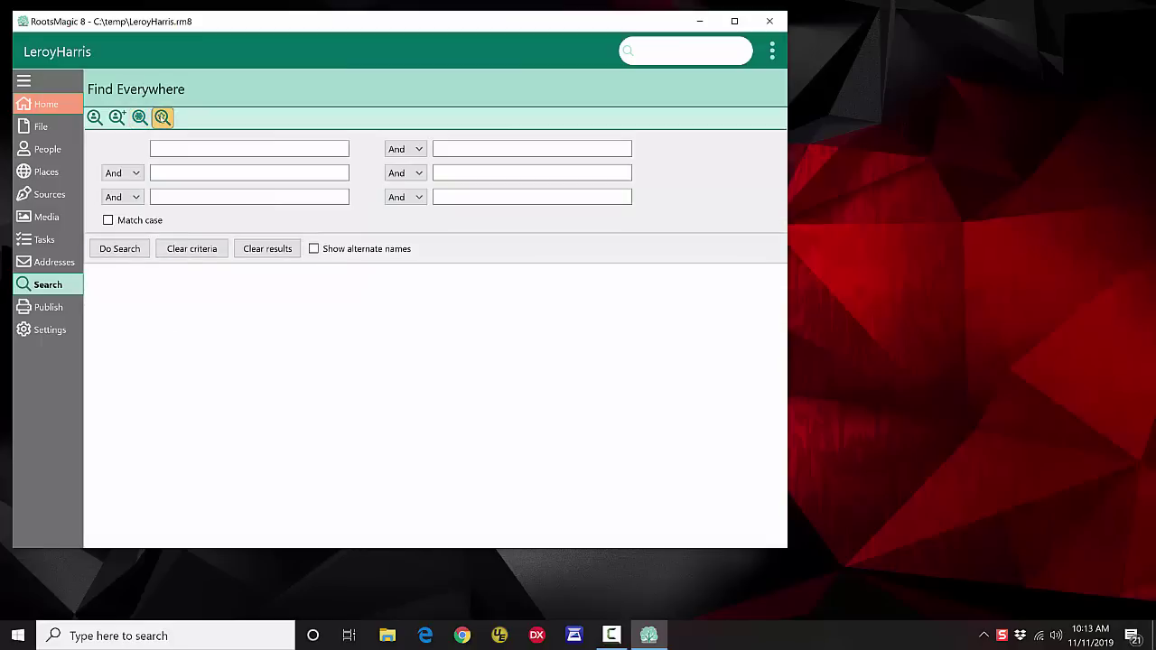
{"action": "left_click", "coordinate": [173, 152]}
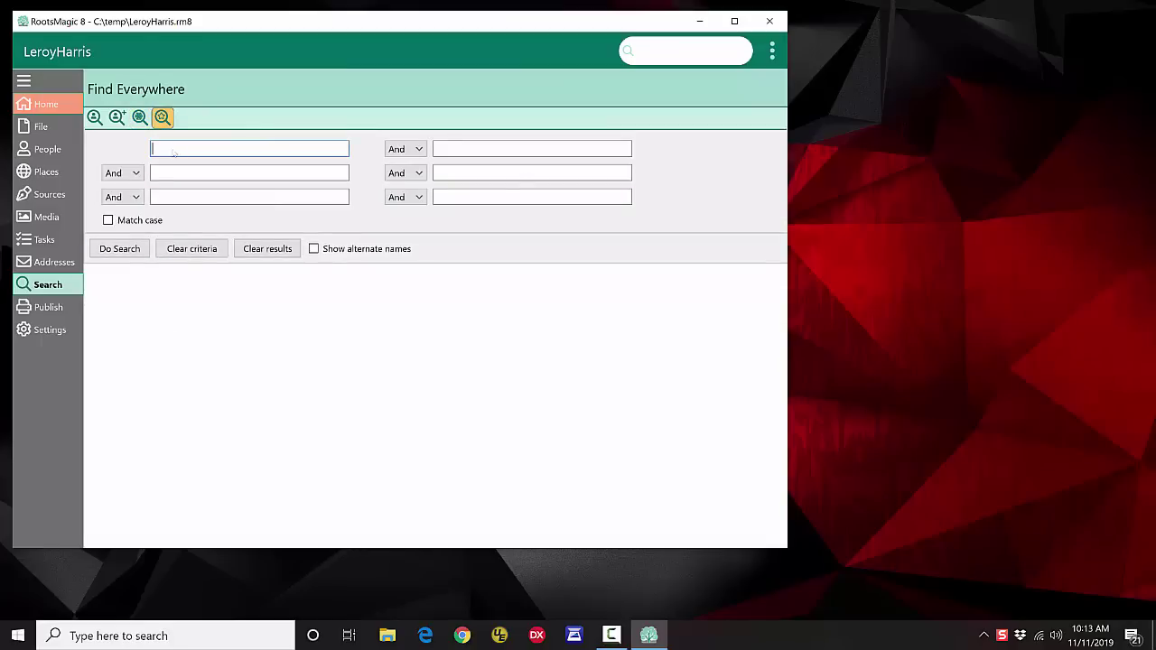
{"action": "type", "text": "new york"}
{"action": "left_click", "coordinate": [119, 248]}
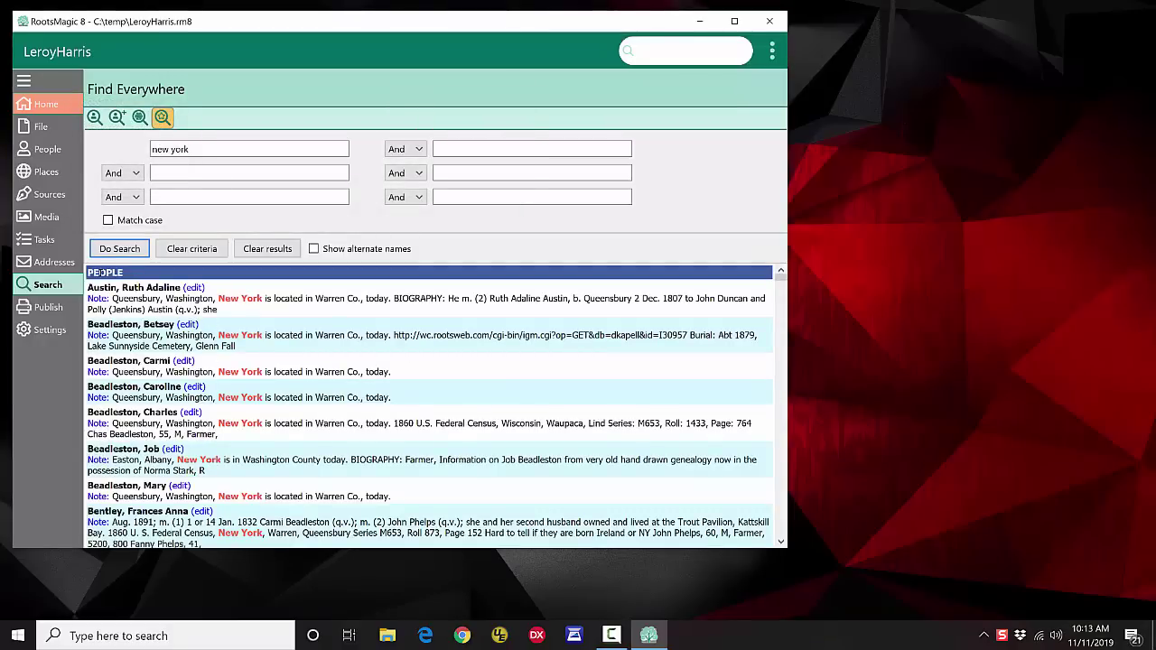
- Look through the people listed in the Find Everywhere results for "new york"
{"action": "left_click", "coordinate": [782, 281]}
{"action": "mouse_move", "coordinate": [782, 281]}
{"action": "left_mouse_down"}
{"action": "mouse_move", "coordinate": [810, 550]}
{"action": "mouse_move", "coordinate": [781, 275]}
{"action": "left_mouse_up"}
- Review the General, Display, Folder, Preparer and WebHint settings, and return to the General settings
{"action": "left_click", "coordinate": [50, 329]}
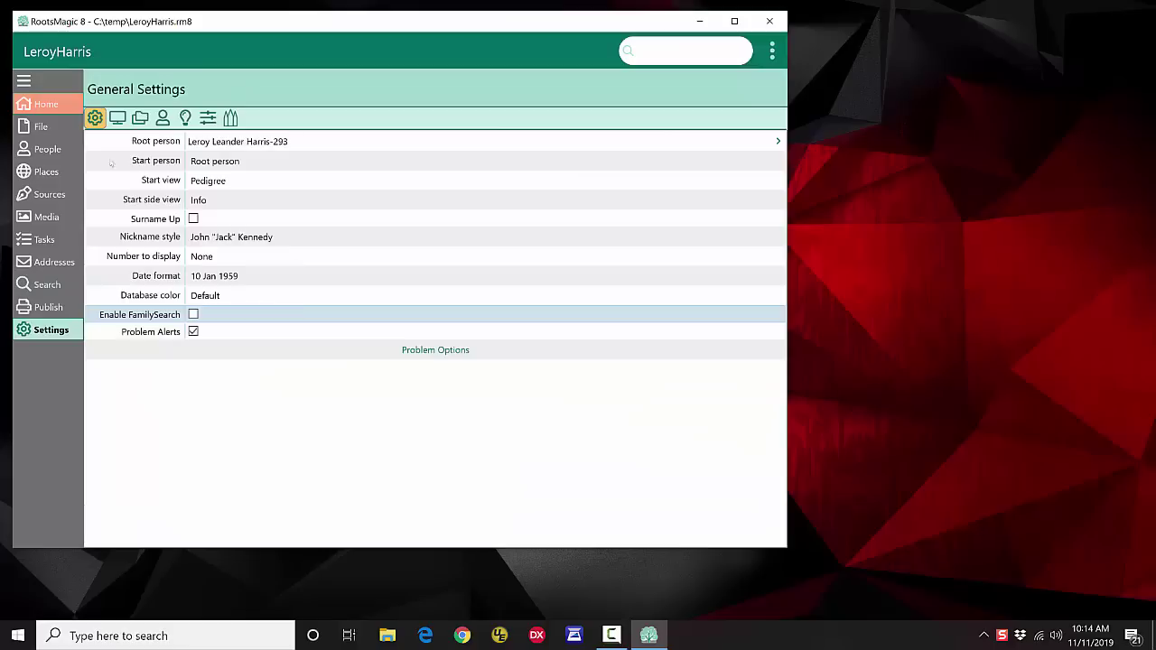
{"action": "left_click", "coordinate": [117, 118]}
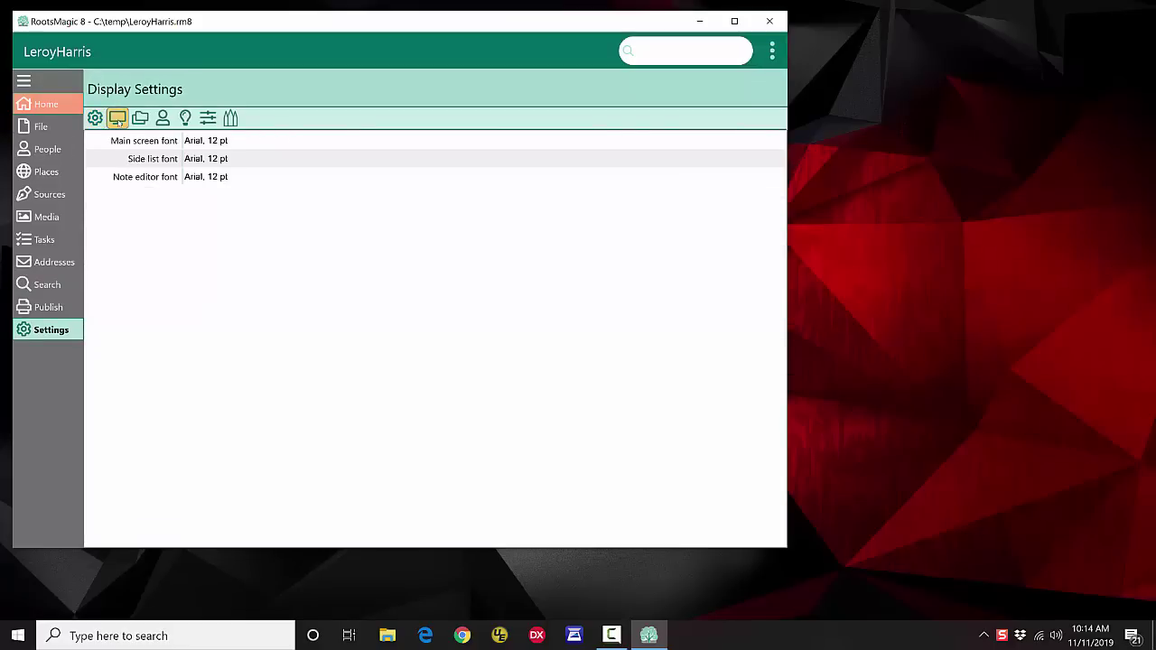
{"action": "left_click", "coordinate": [140, 118]}
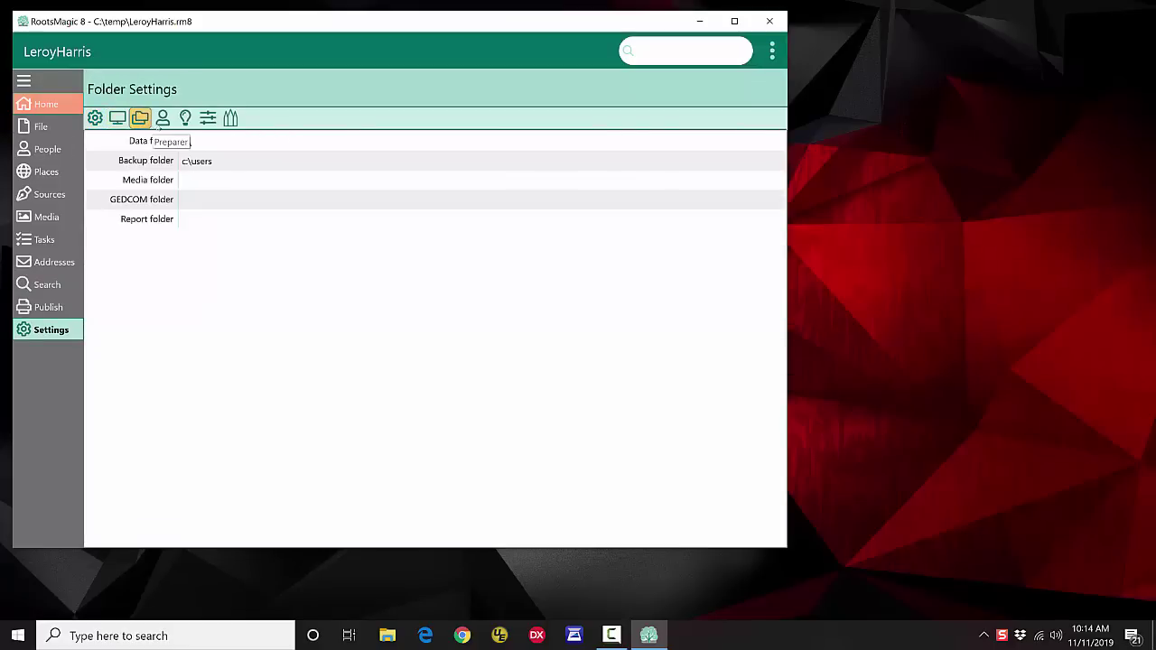
{"action": "left_click", "coordinate": [162, 118]}
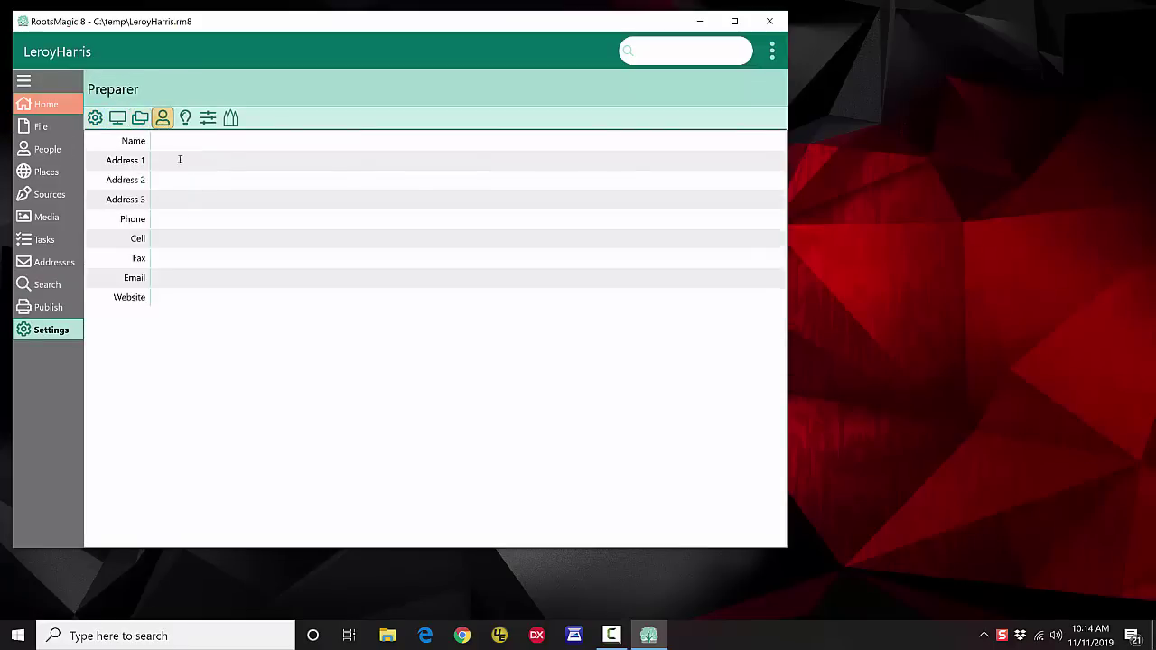
{"action": "left_click", "coordinate": [186, 118]}
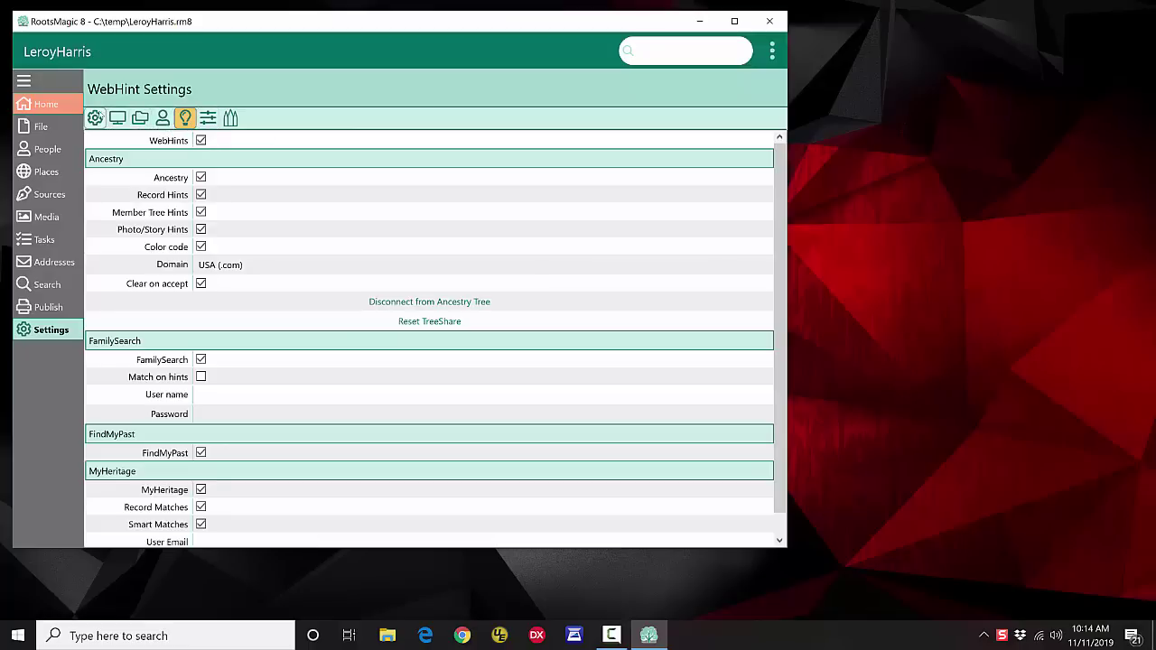
{"action": "left_click", "coordinate": [95, 118]}
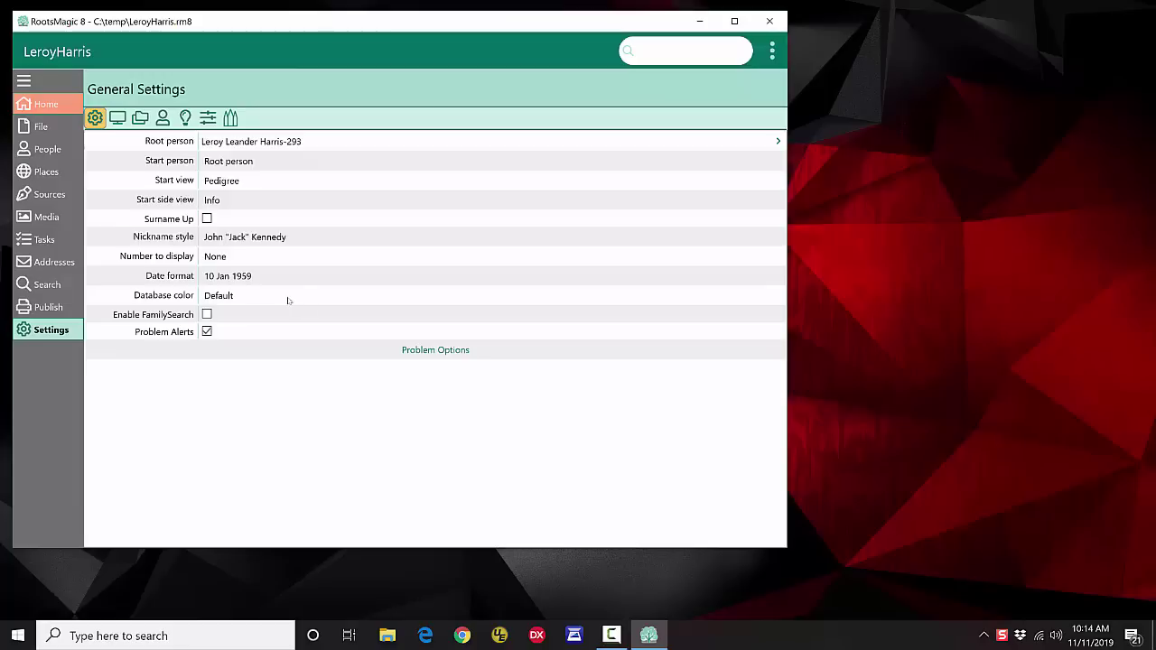
- Open the root person's father from the pedigree for editing, view the existing media choices for his photo, and close without adding any
{"action": "left_click", "coordinate": [46, 148]}
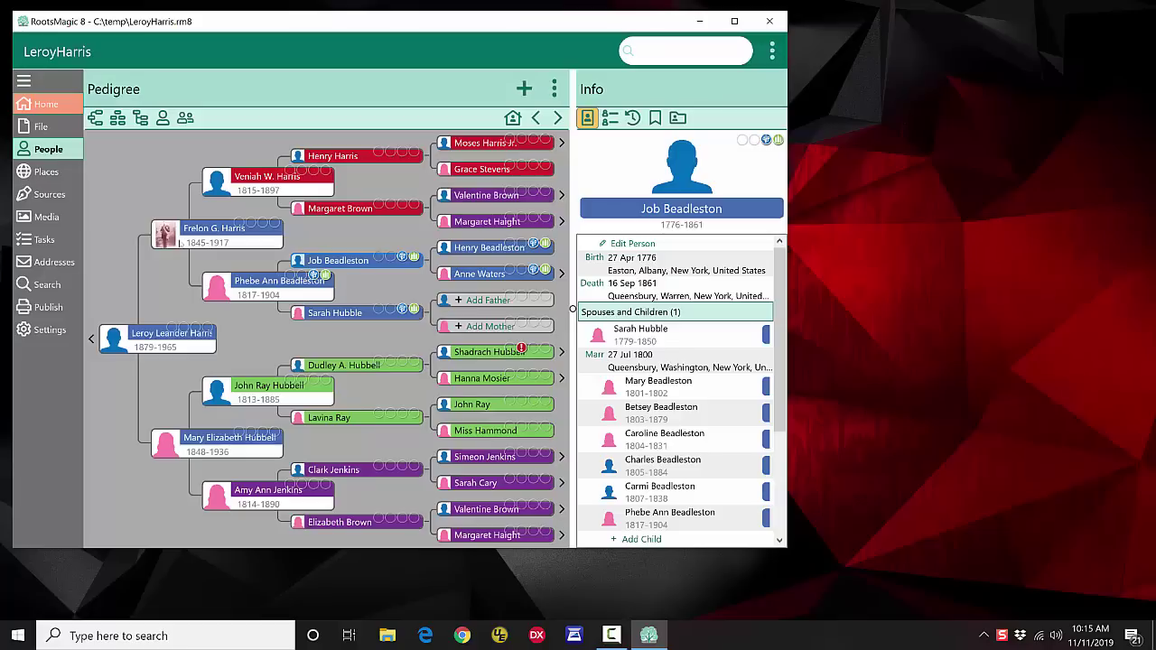
{"action": "double_click", "coordinate": [199, 248]}
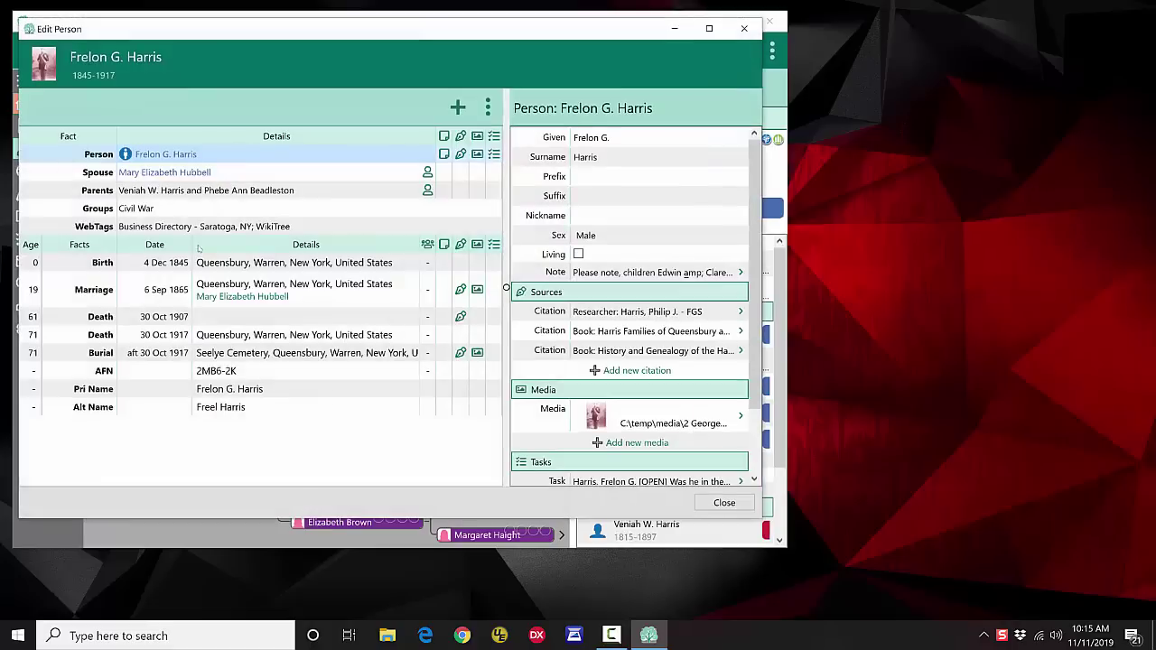
{"action": "left_click_drag", "start_coordinate": [257, 34], "coordinate": [401, 52]}
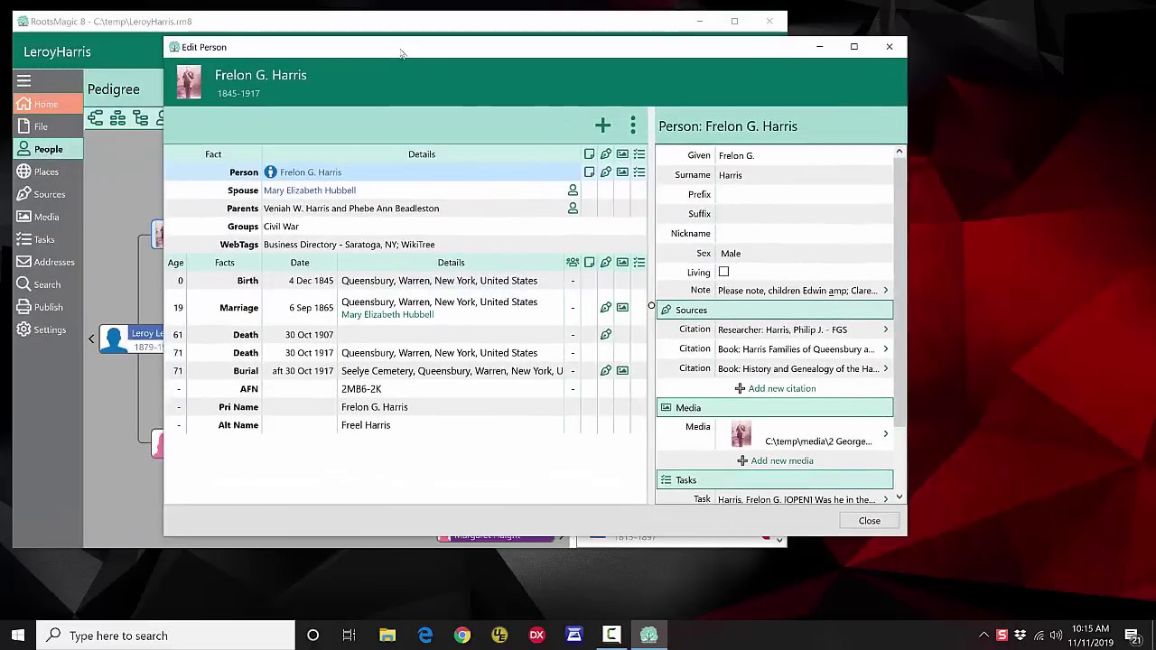
{"action": "left_click", "coordinate": [192, 90]}
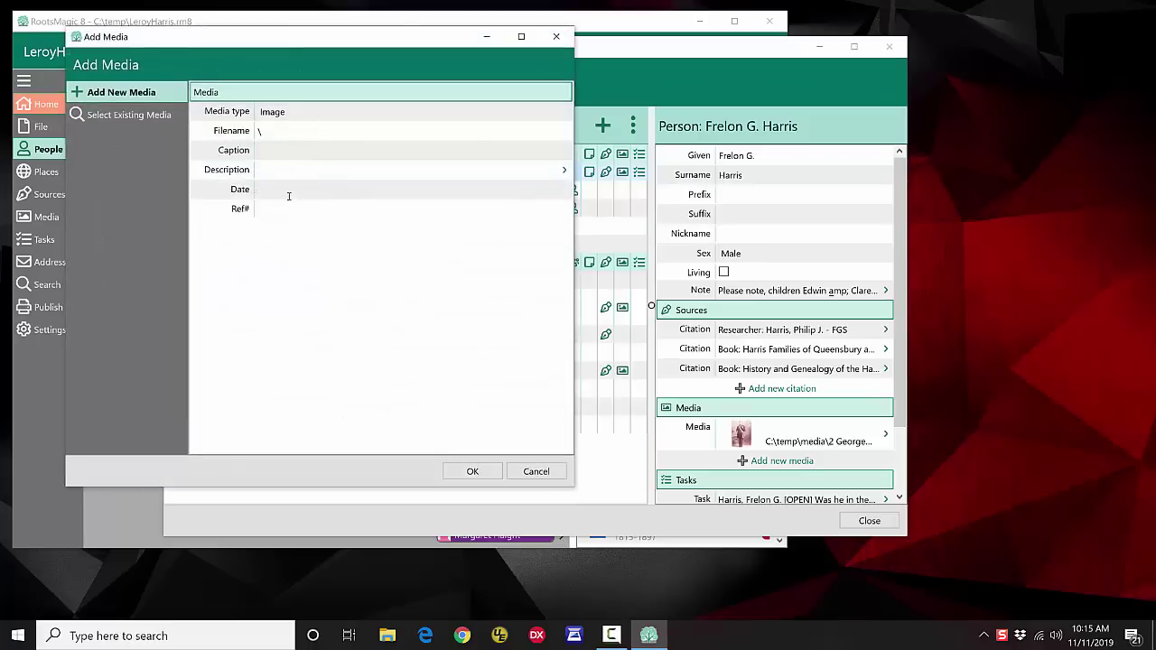
{"action": "left_click", "coordinate": [128, 114]}
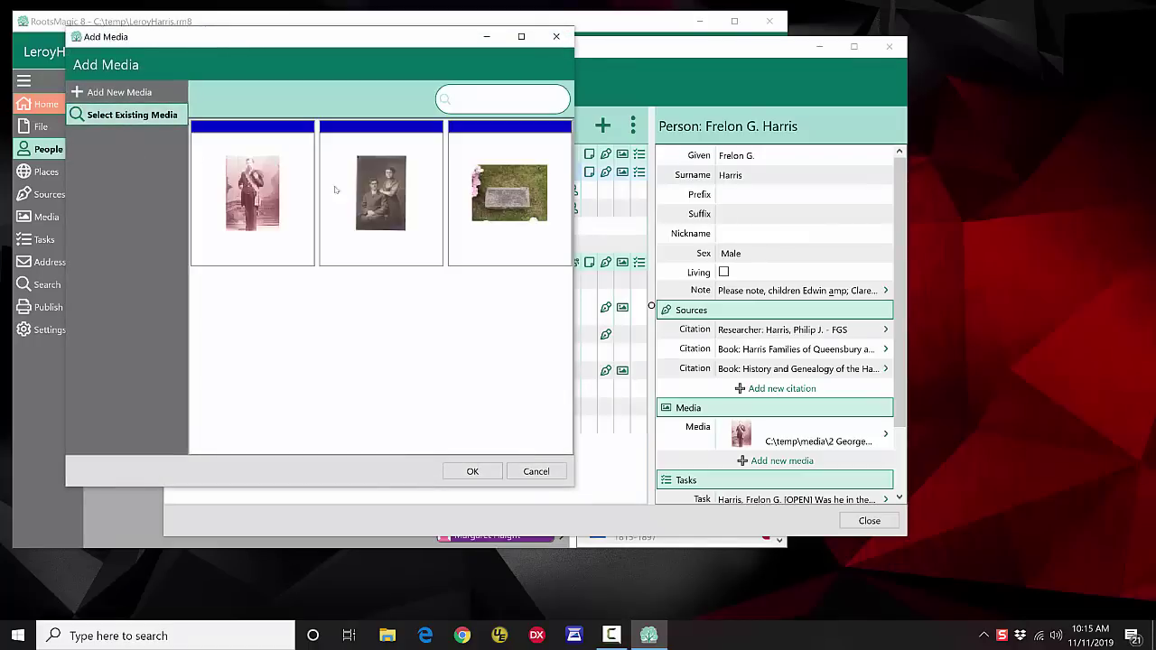
{"action": "left_click", "coordinate": [536, 471]}
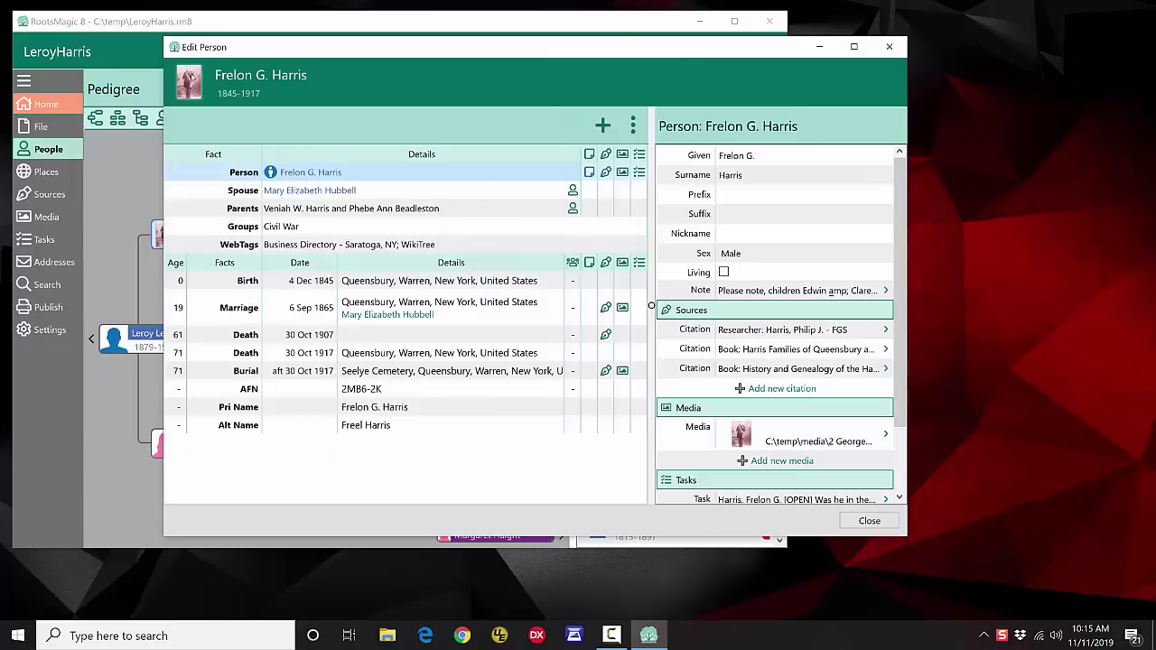
{"action": "left_click", "coordinate": [853, 521]}
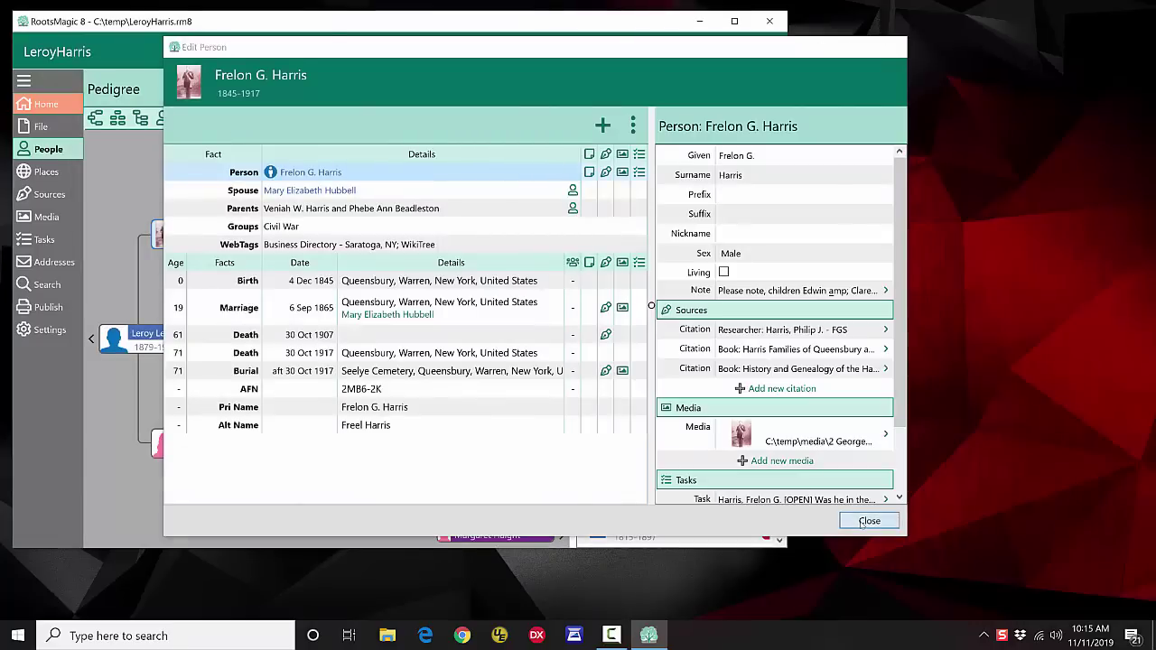